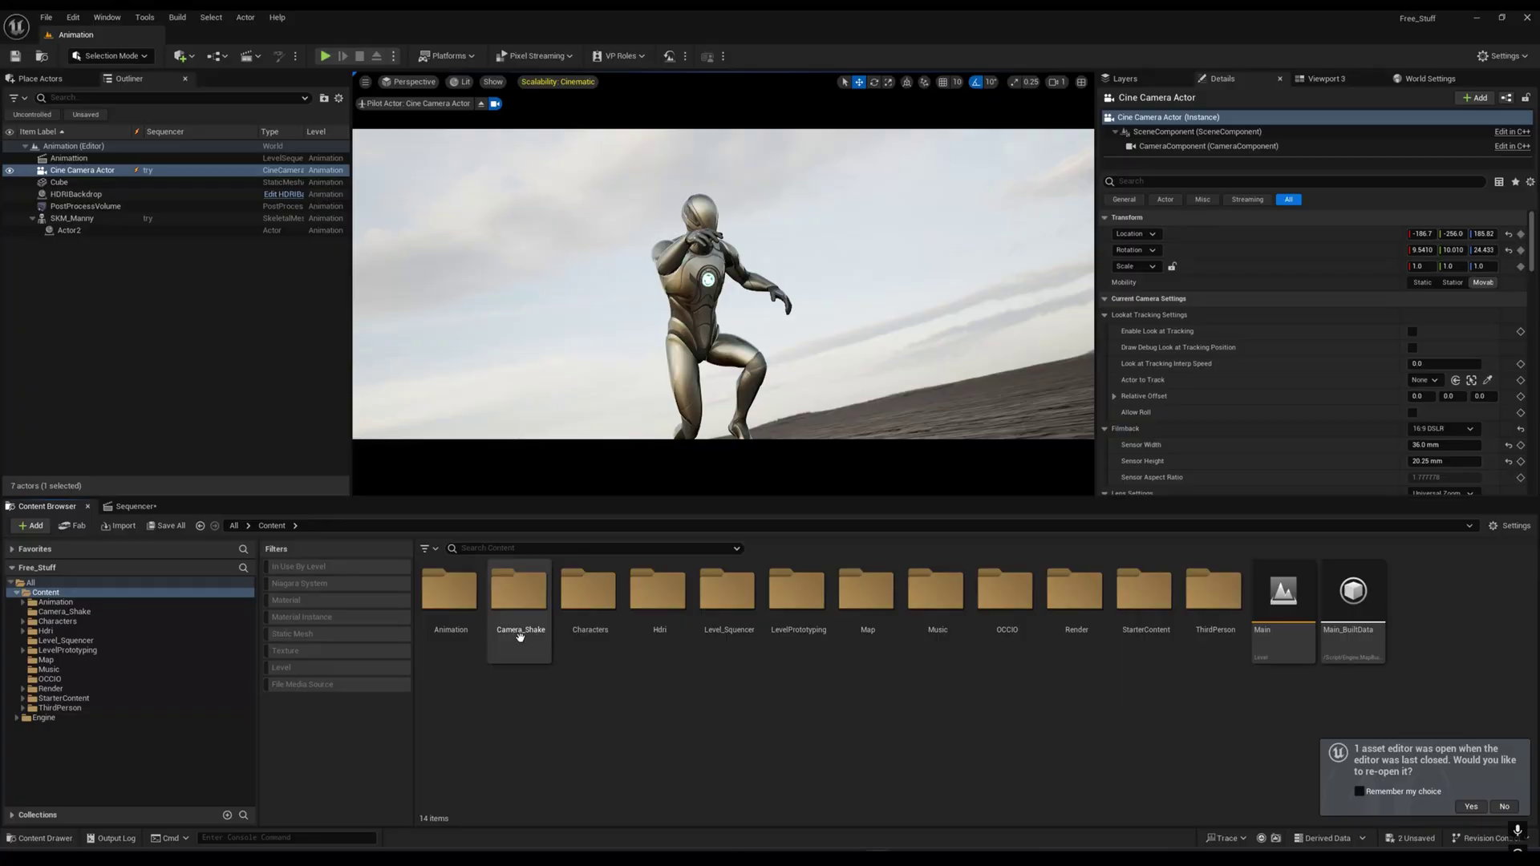
Create a Blueprint Class in the Camera_Shake folder with CameraShakeBase as its parent class and name it 1
double_click(521, 610)
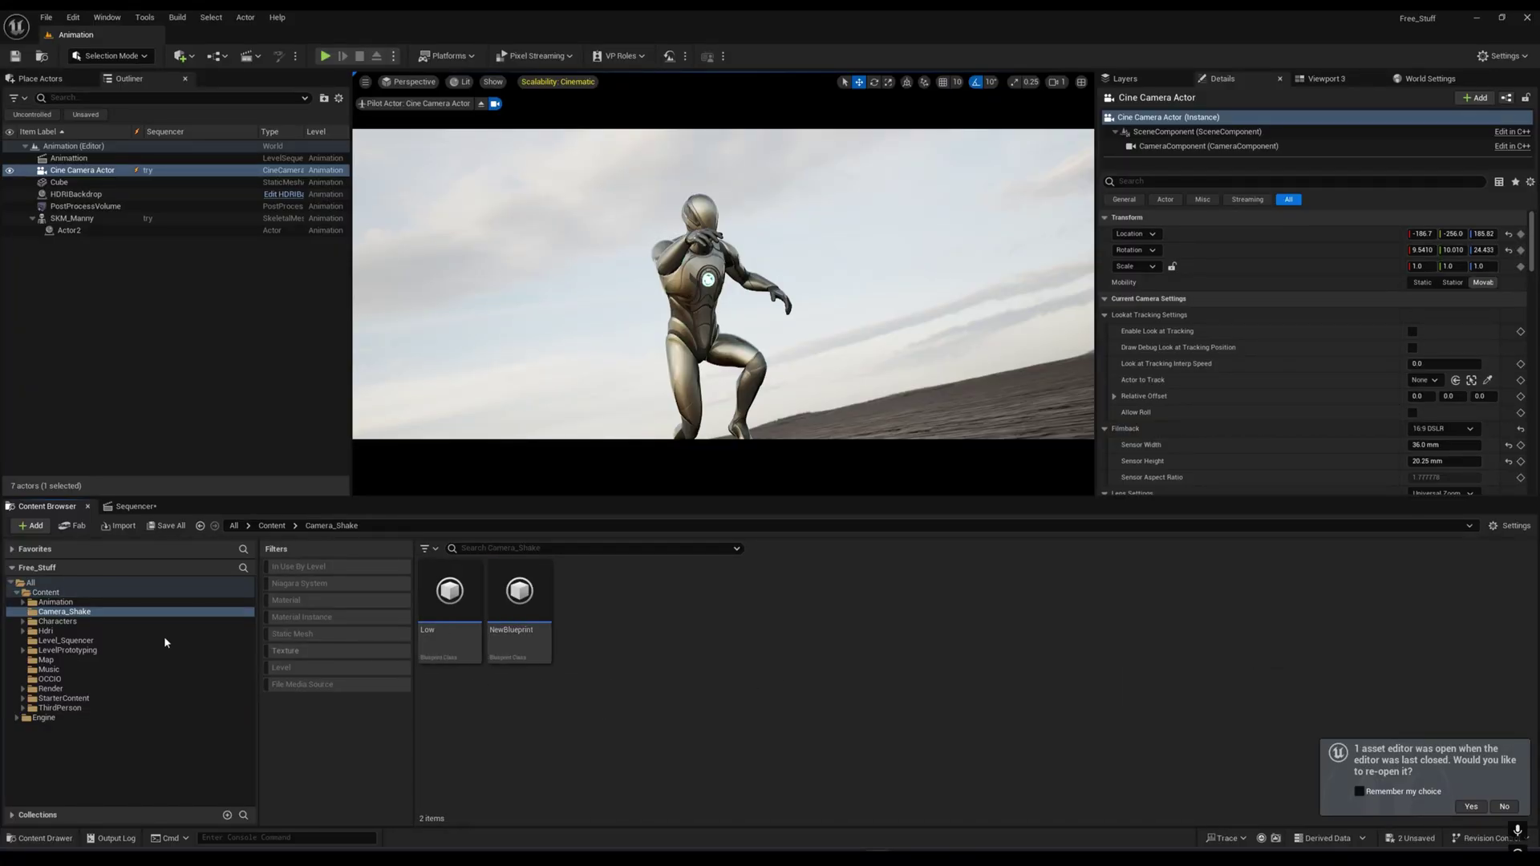
right_click(614, 676)
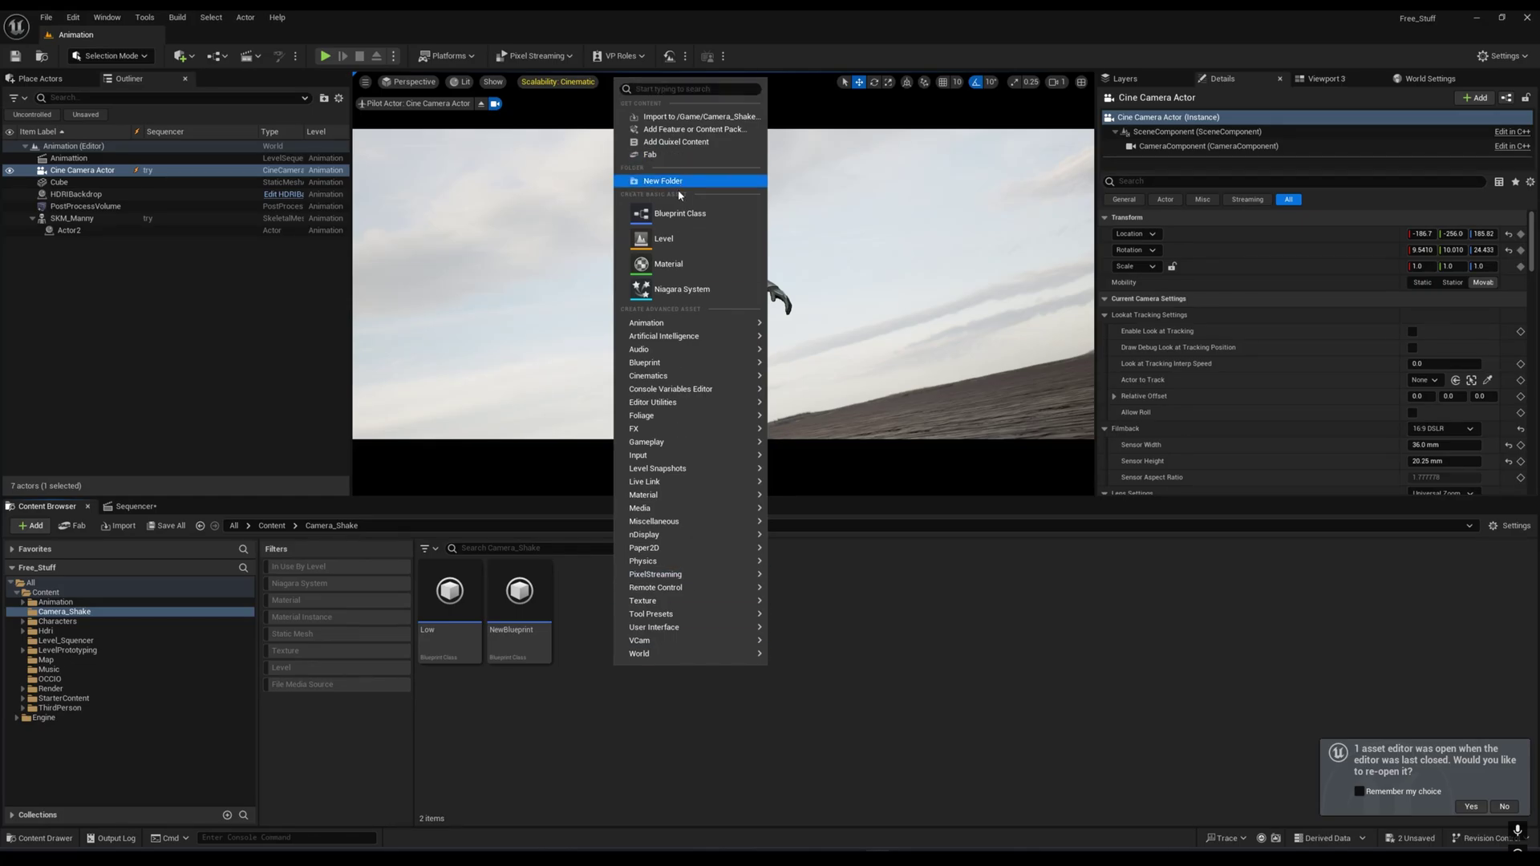
left_click(682, 213)
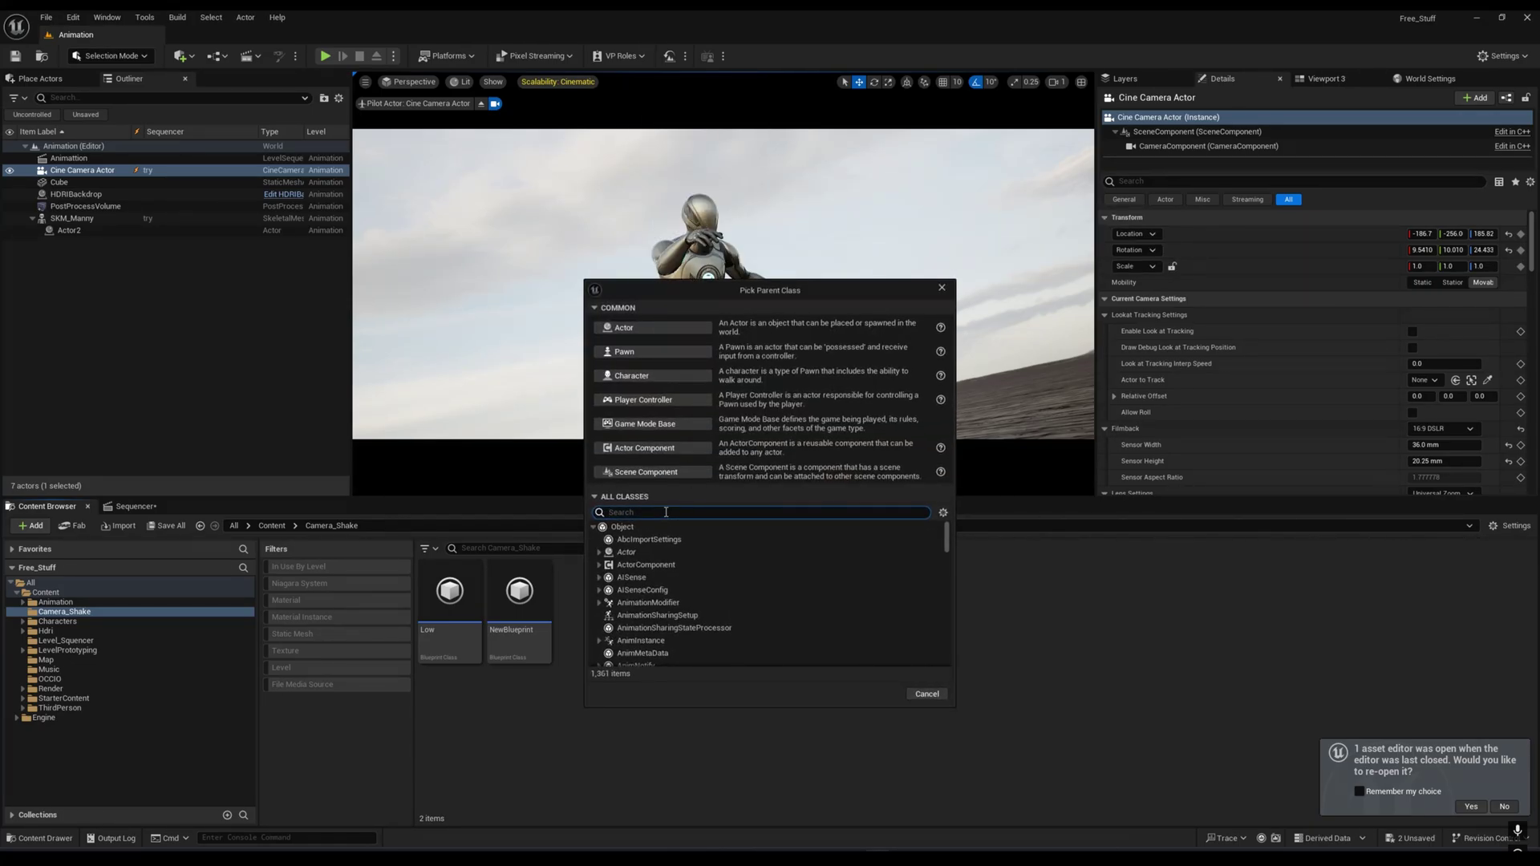
type("camerashake")
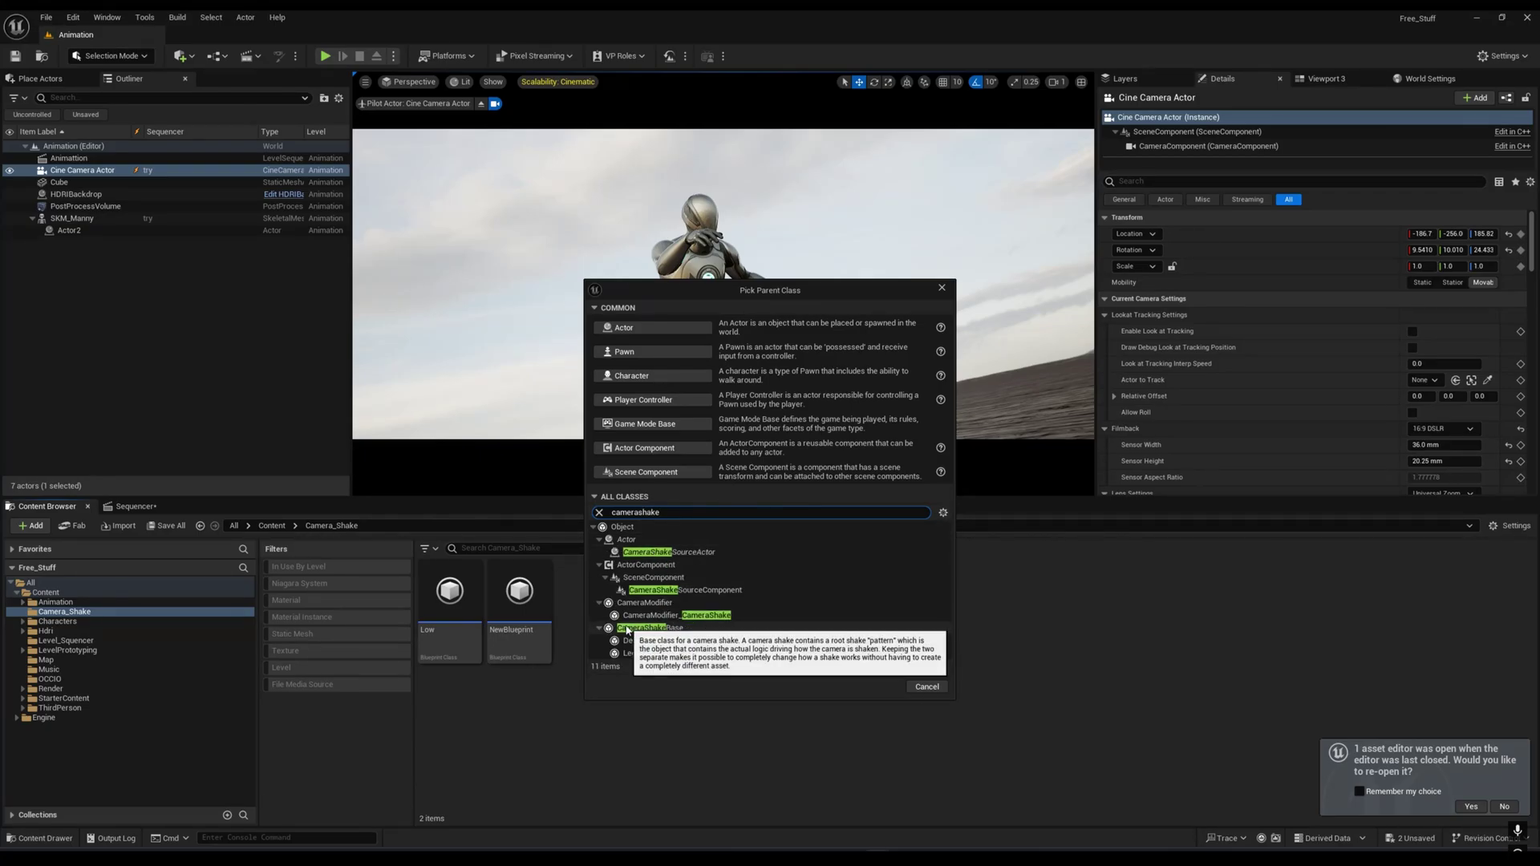
left_click(633, 629)
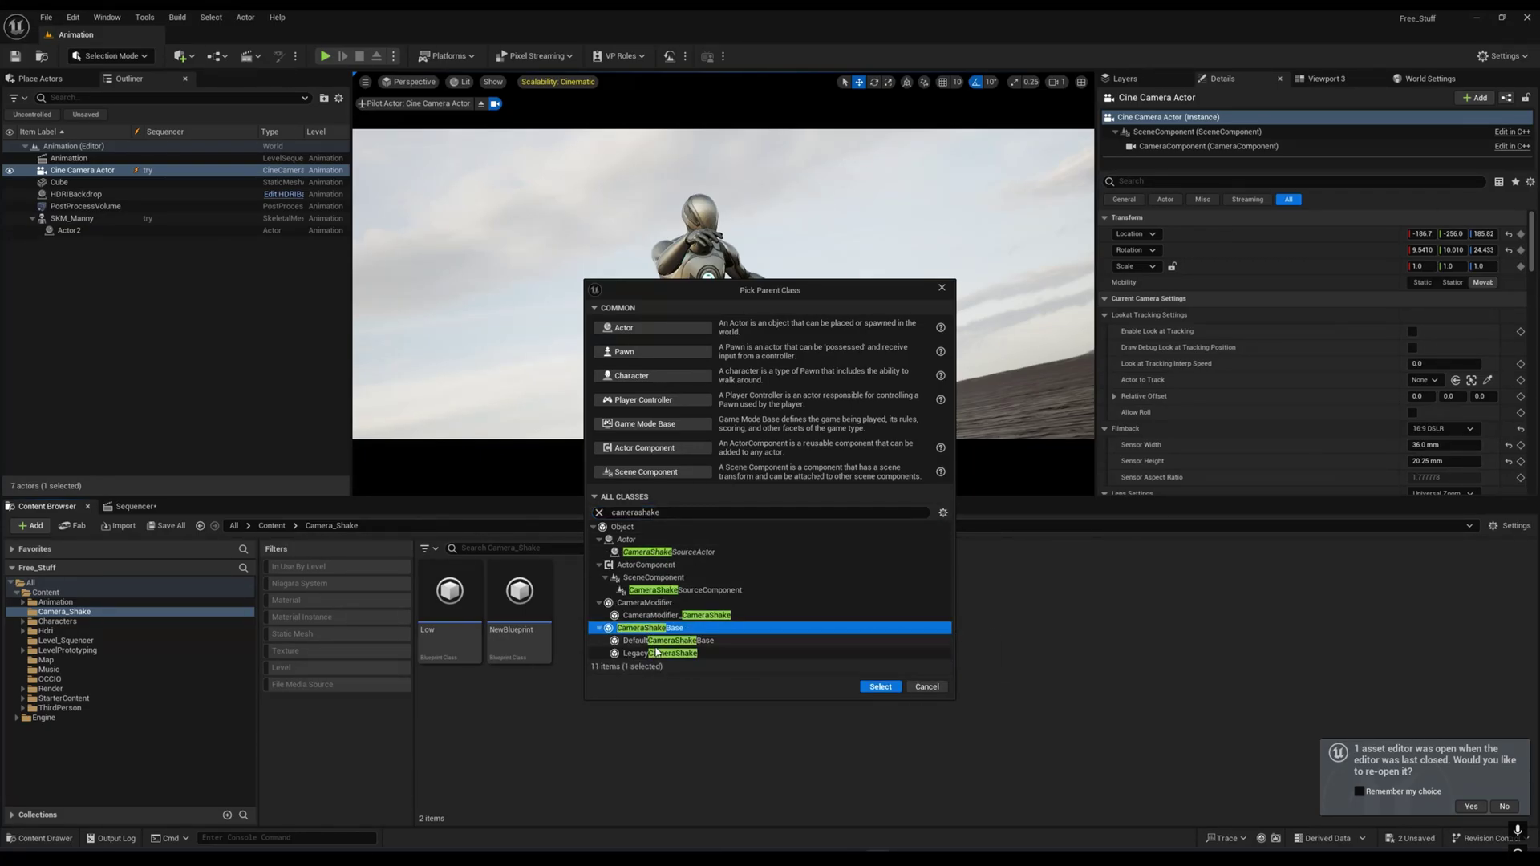
left_click(877, 688)
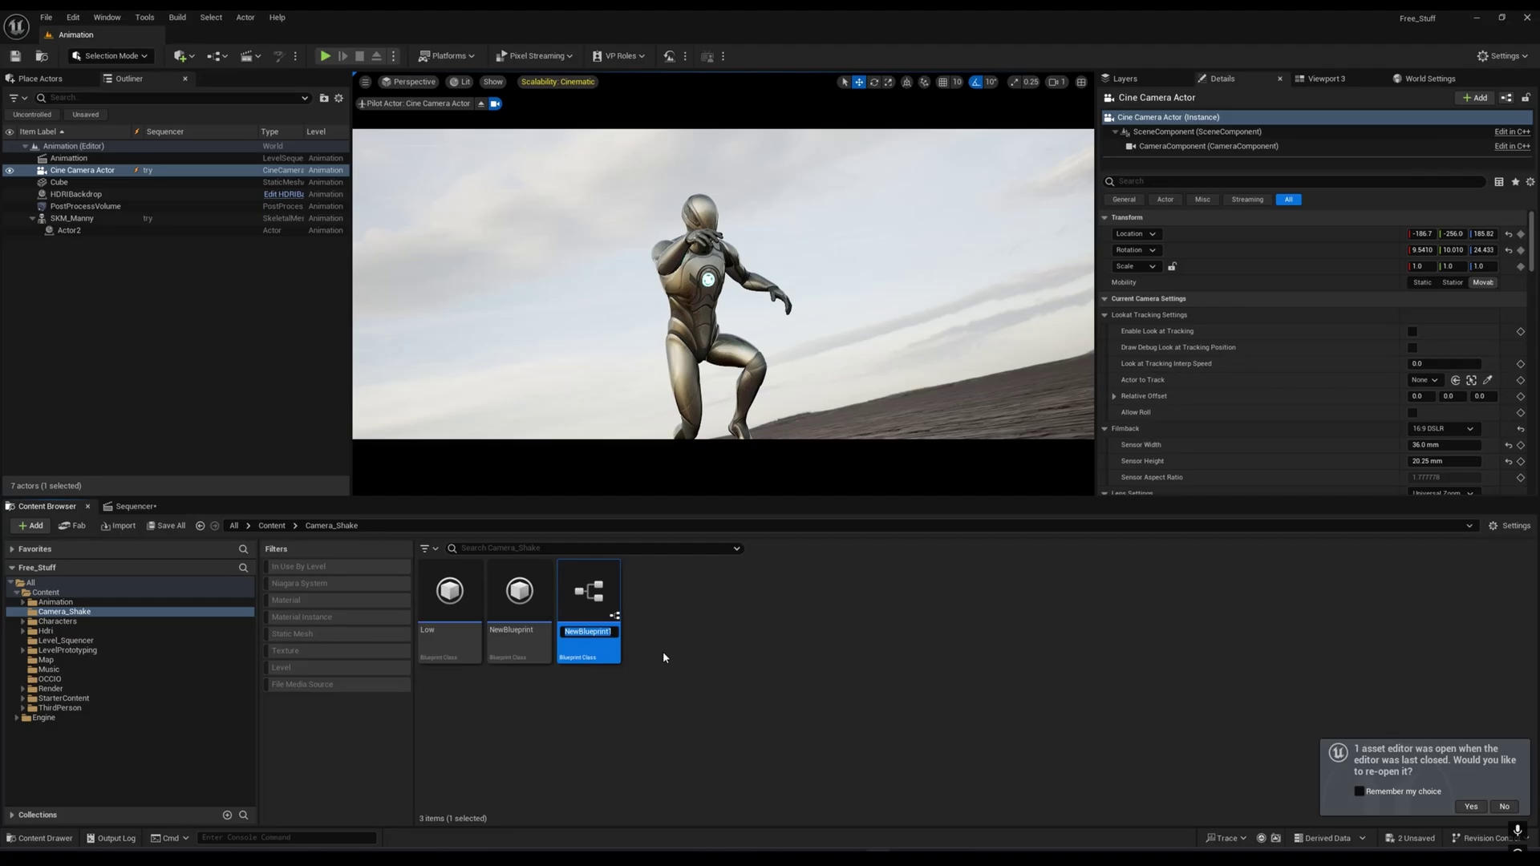
type("1")
key("Return")
Open the blueprint 1 and set its Root Shake Pattern to Perlin Noise Camera Shake Pattern
double_click(449, 634)
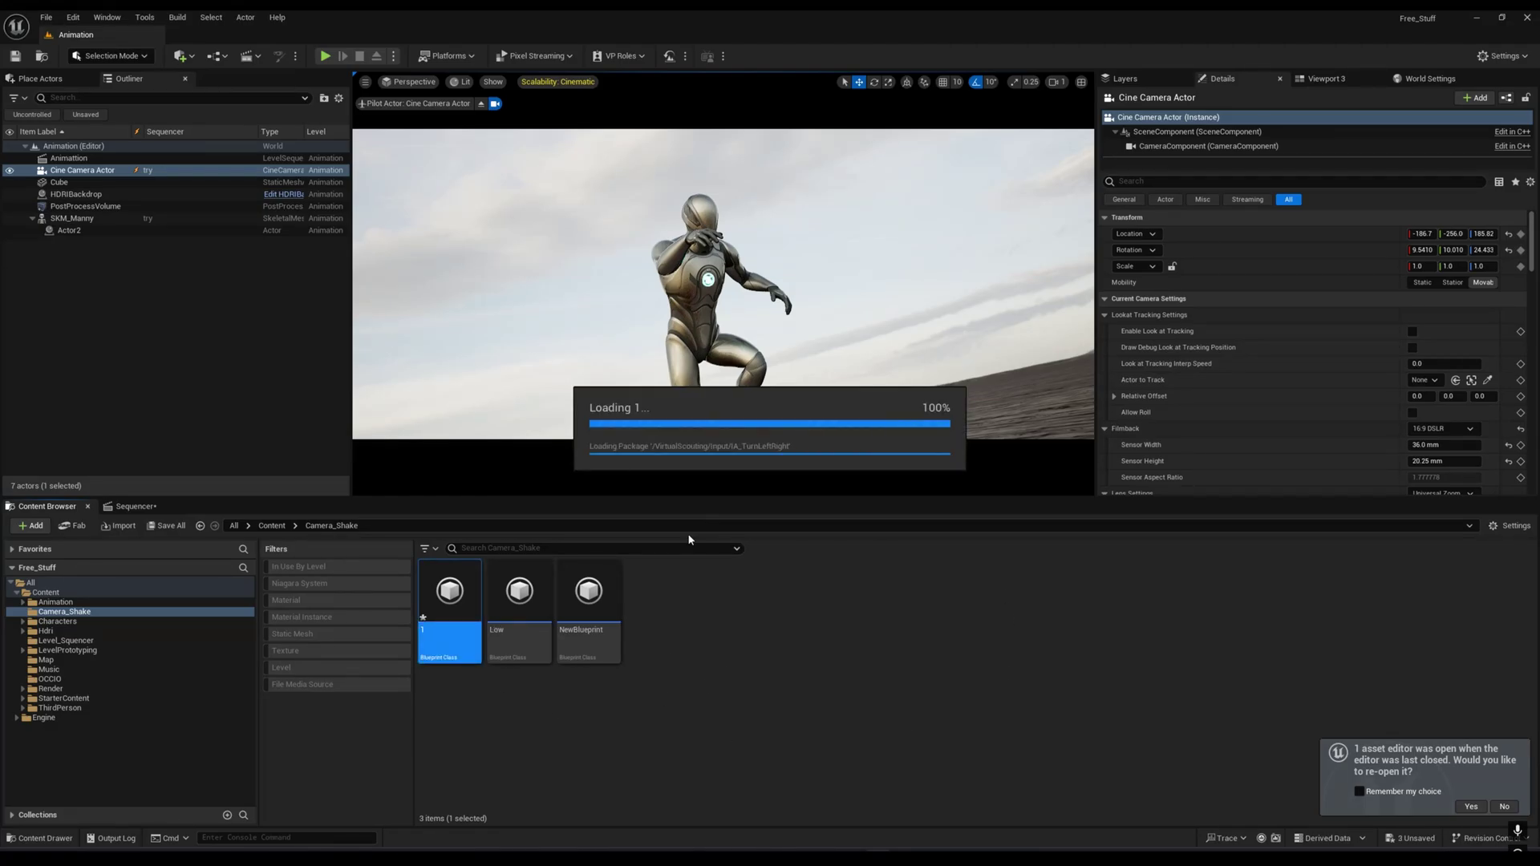
left_click(1274, 234)
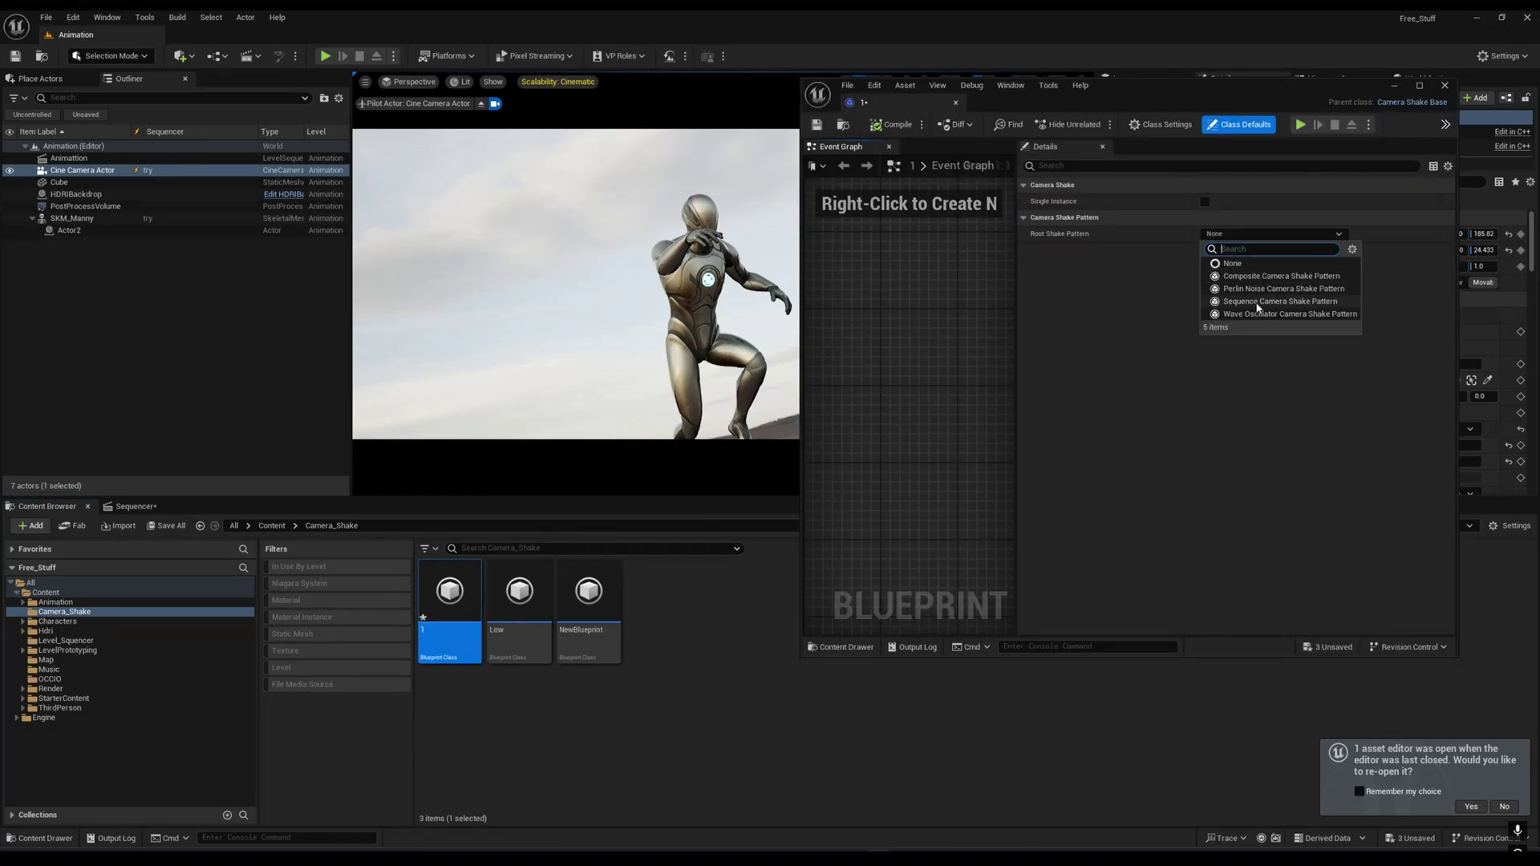
left_click(1283, 289)
left_click(1274, 233)
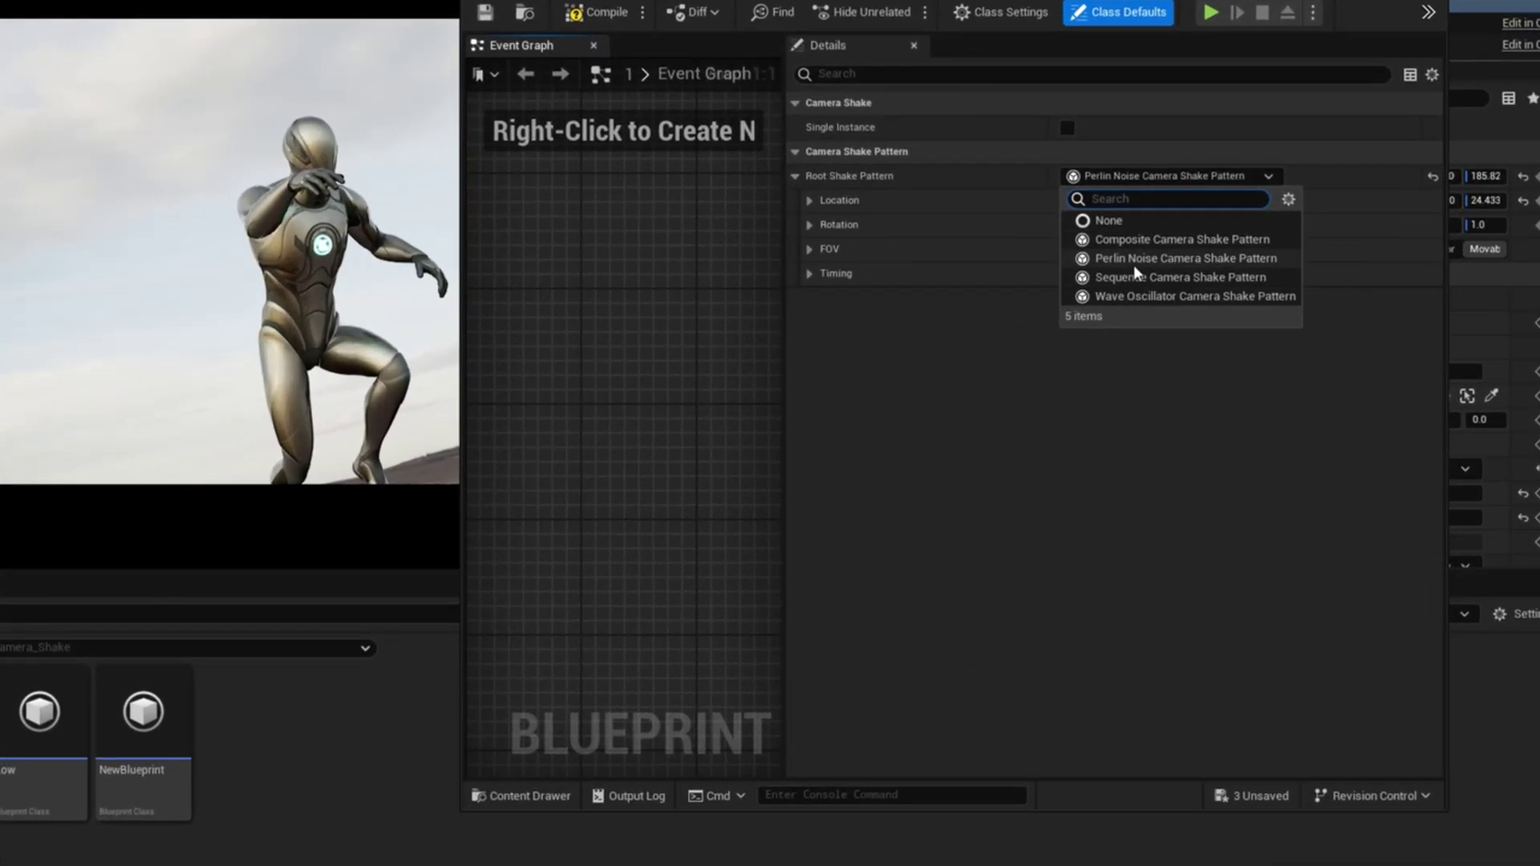
left_click(1084, 253)
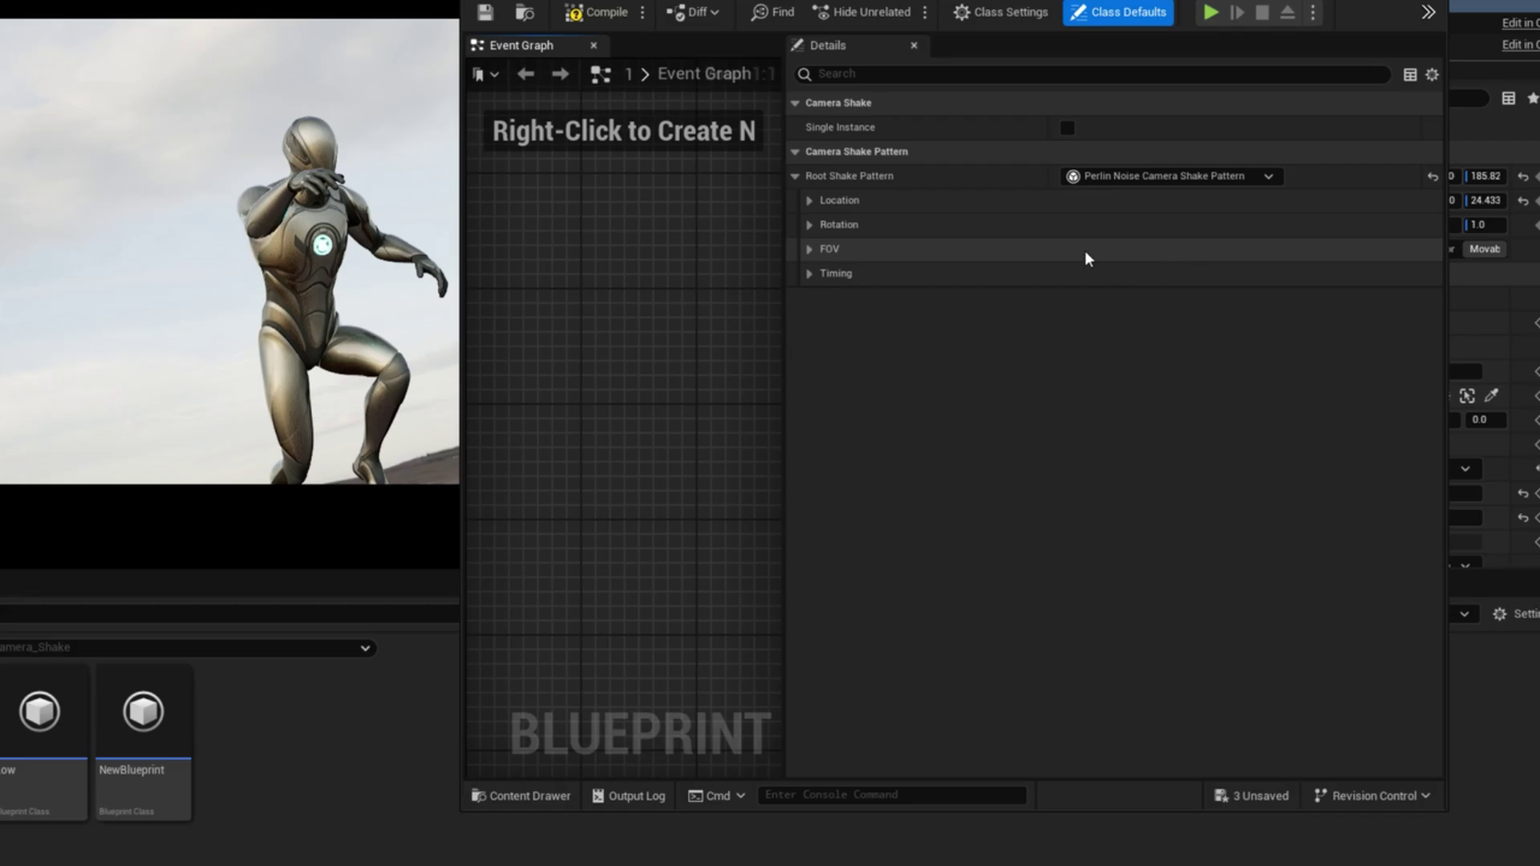
left_click(1131, 177)
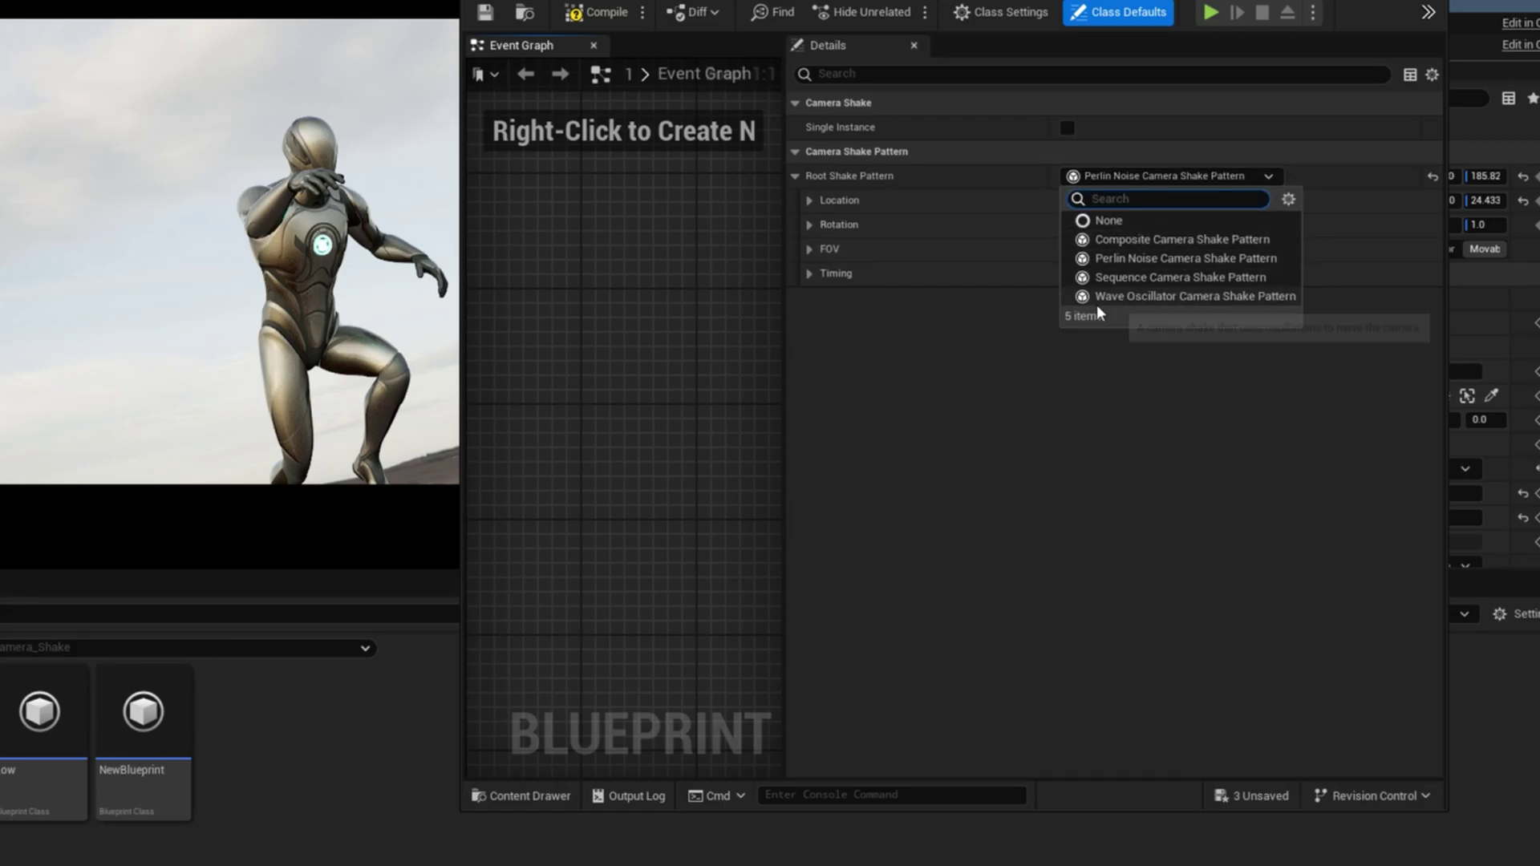
Expand the Location, Rotation, FOV and Timing settings, set the Duration to 0, and minimize the blueprint window
left_click(810, 200)
left_click(809, 347)
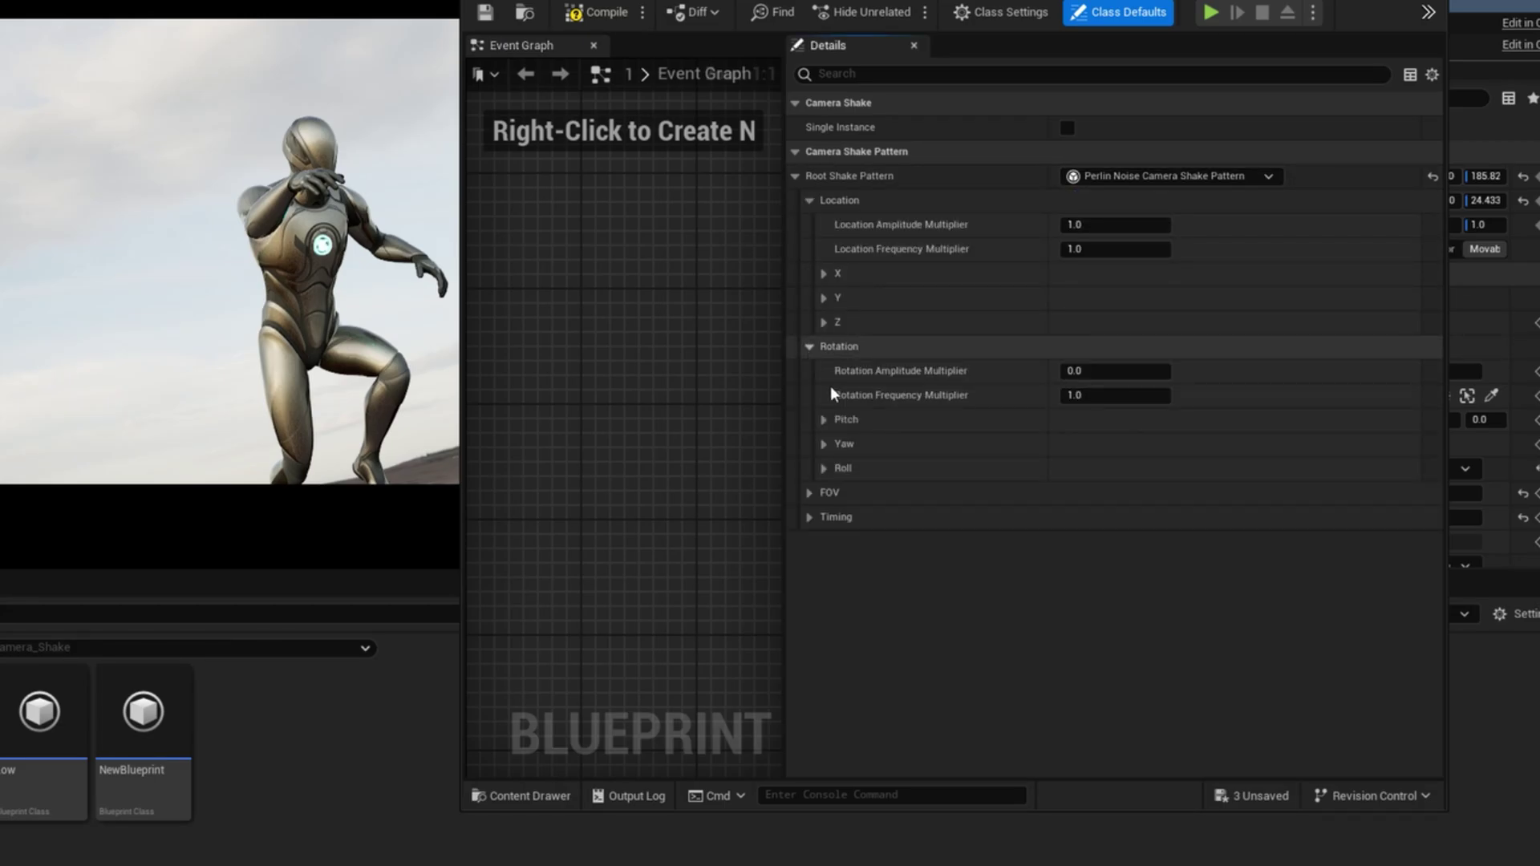
left_click(809, 493)
left_click(809, 541)
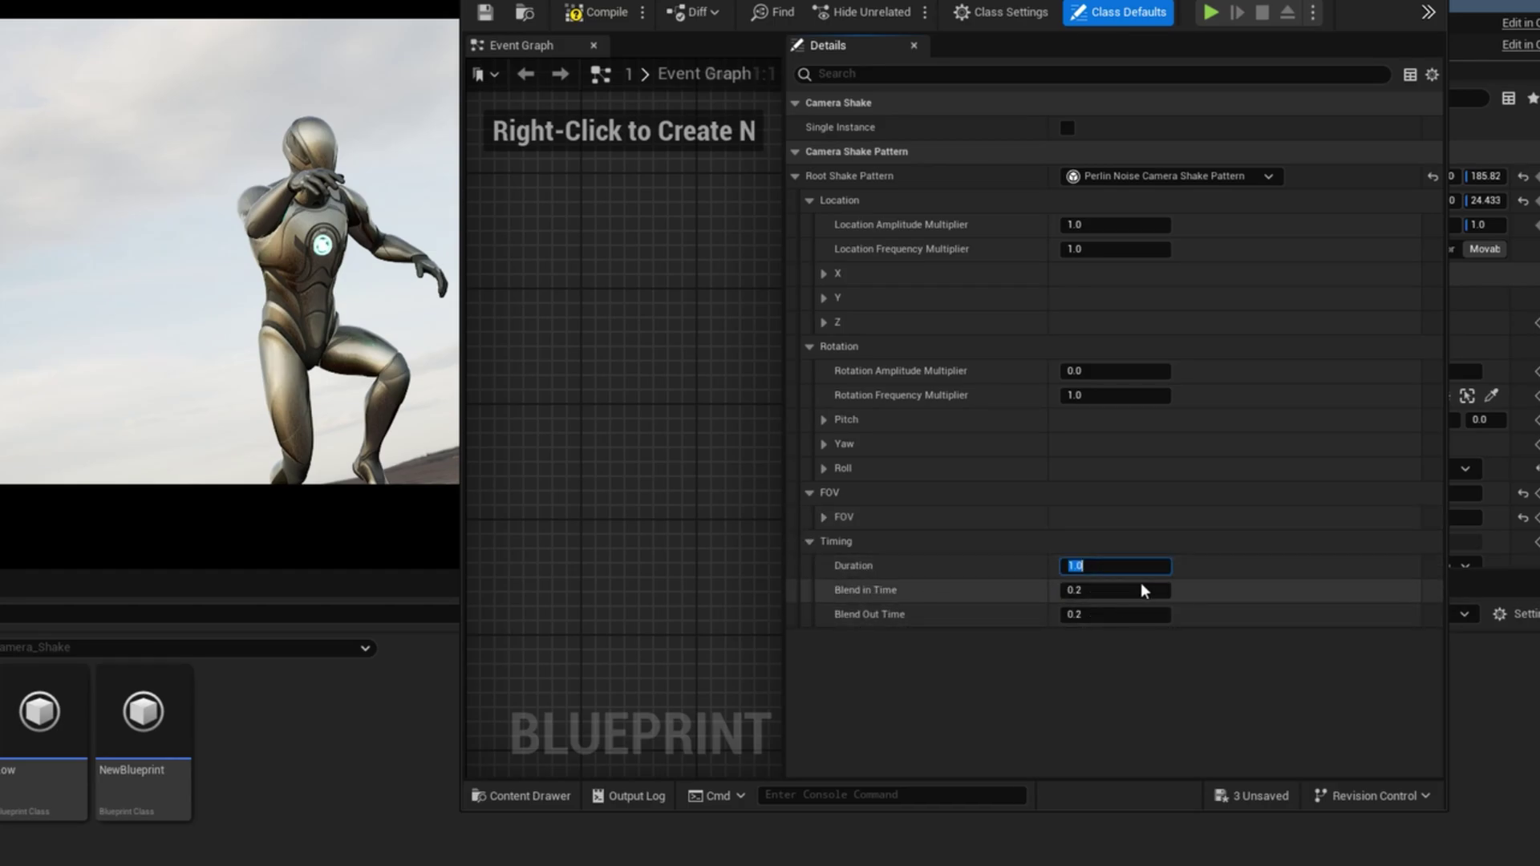
type("0")
key("Return")
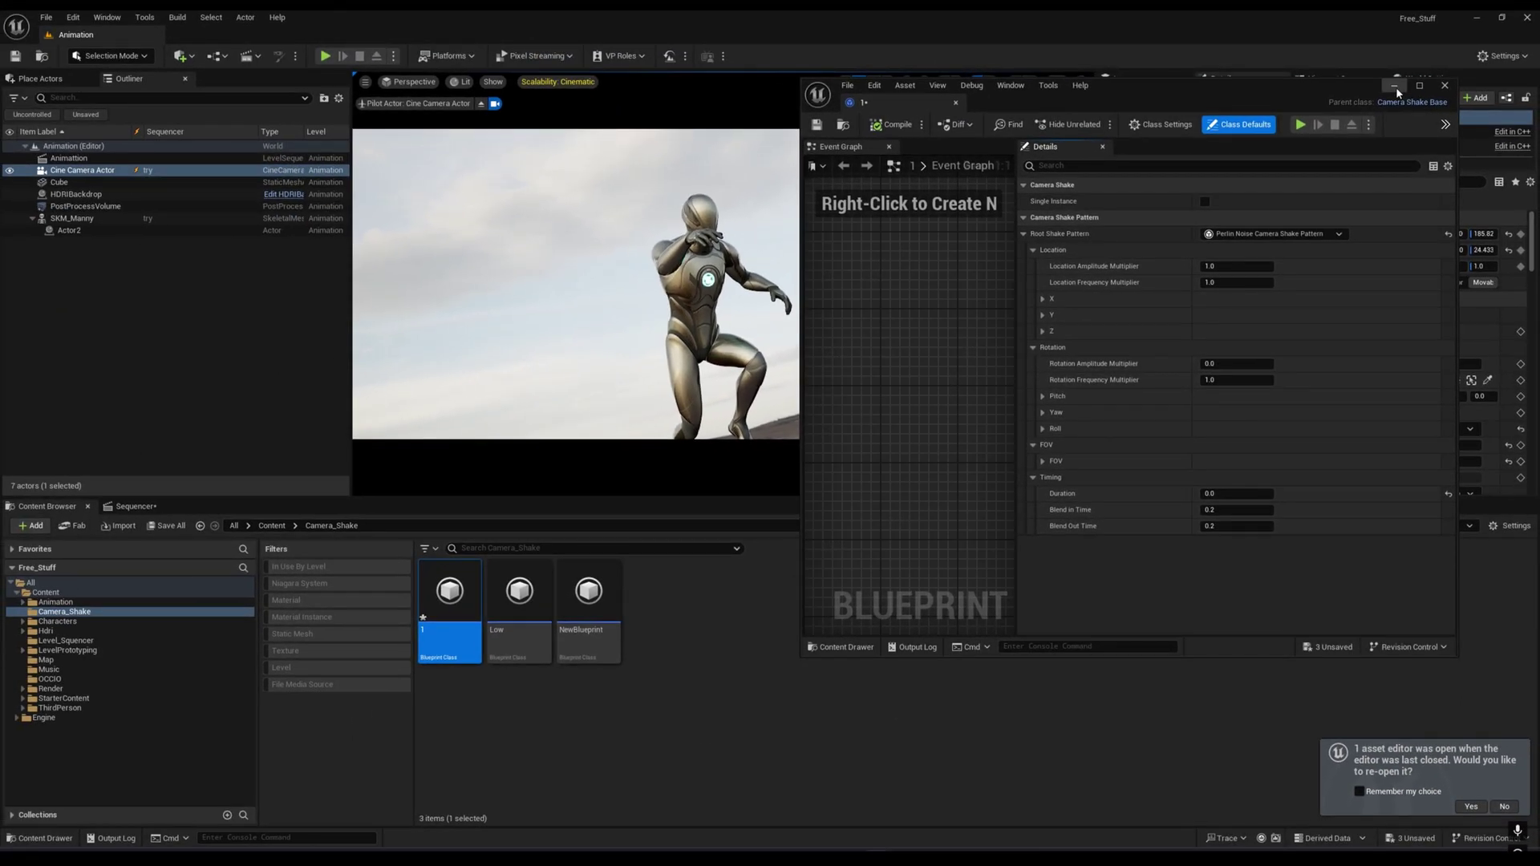
left_click(1396, 86)
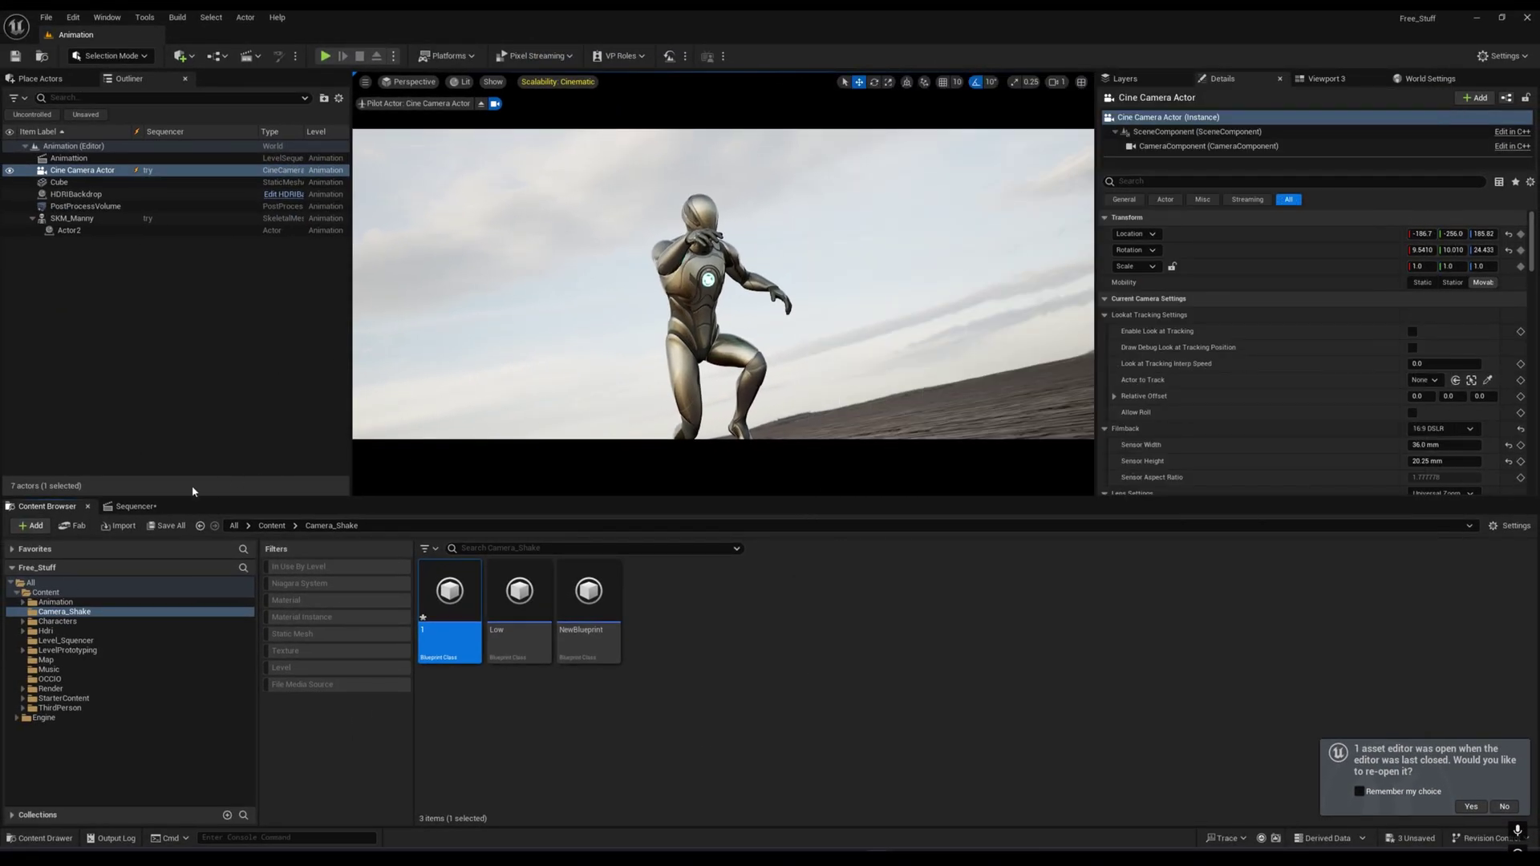
Open the Sequencer and browse the camera shake blueprints that can be added to the Cine Camera Actor
left_click(140, 508)
left_click(401, 669)
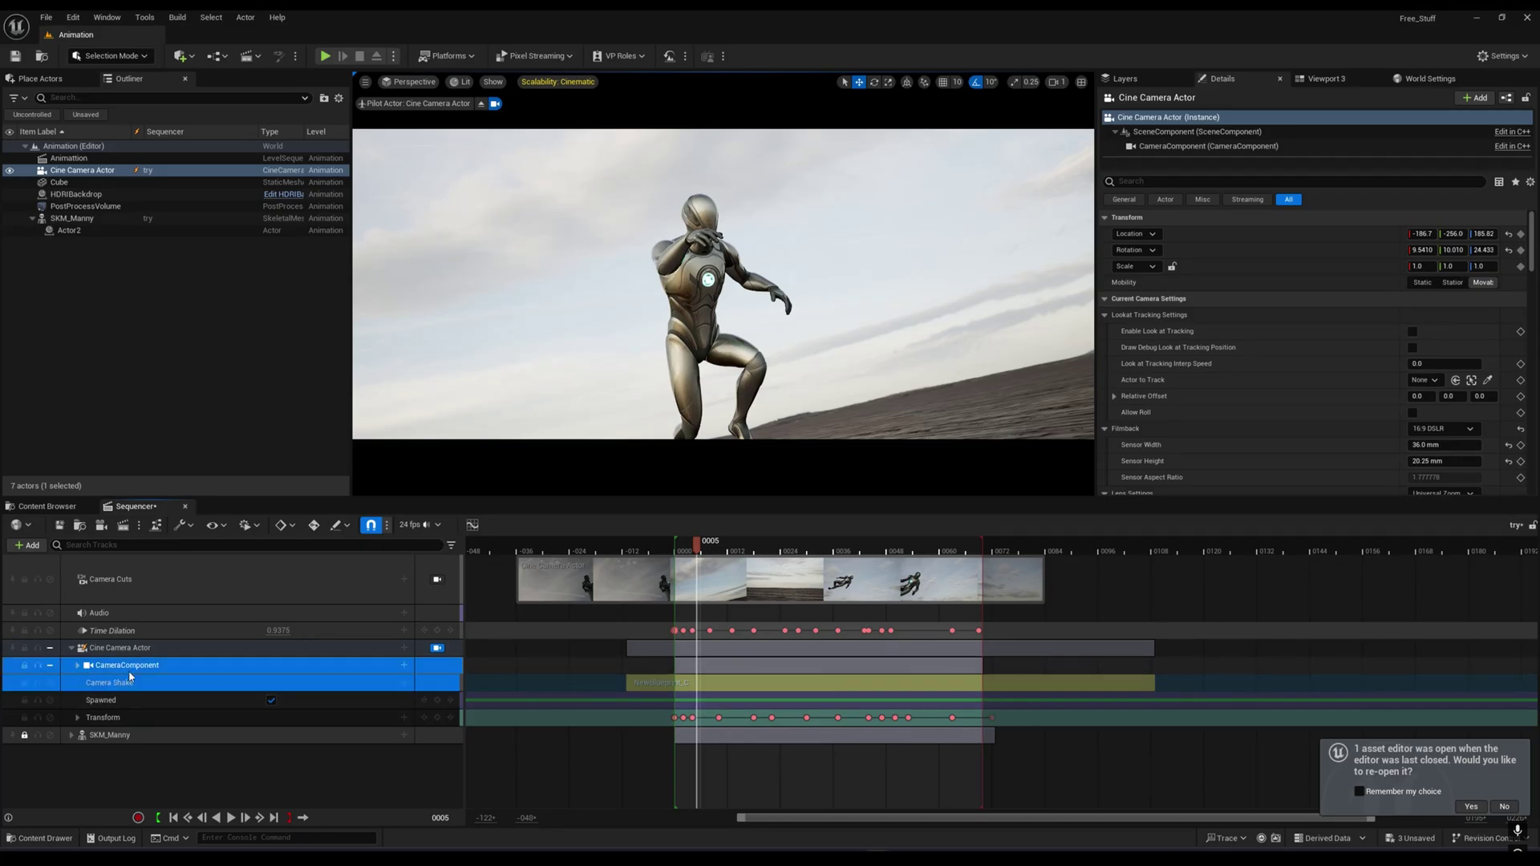
left_click(403, 666)
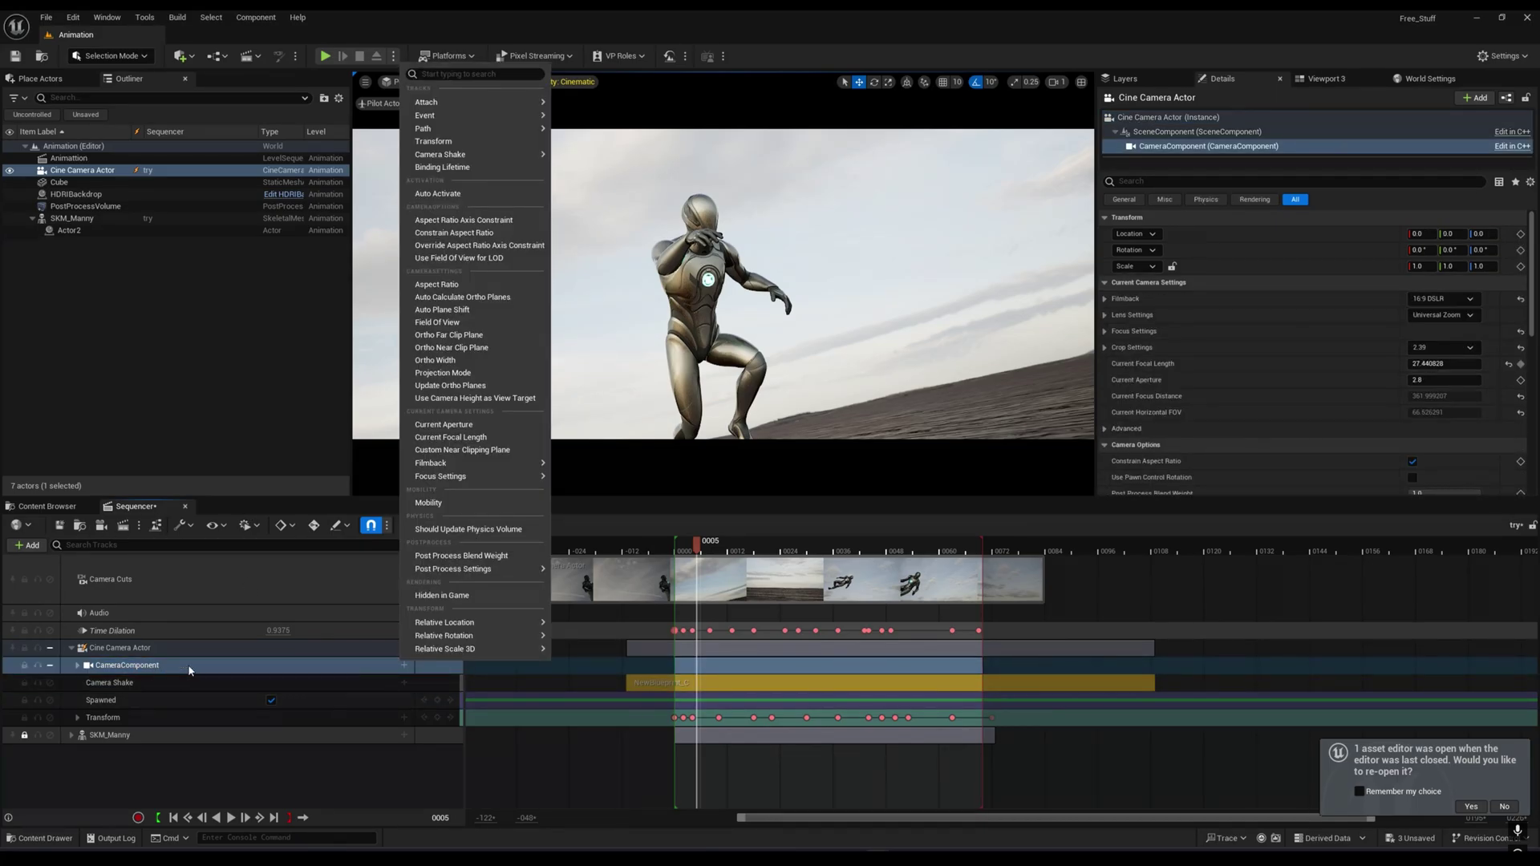
left_click(109, 652)
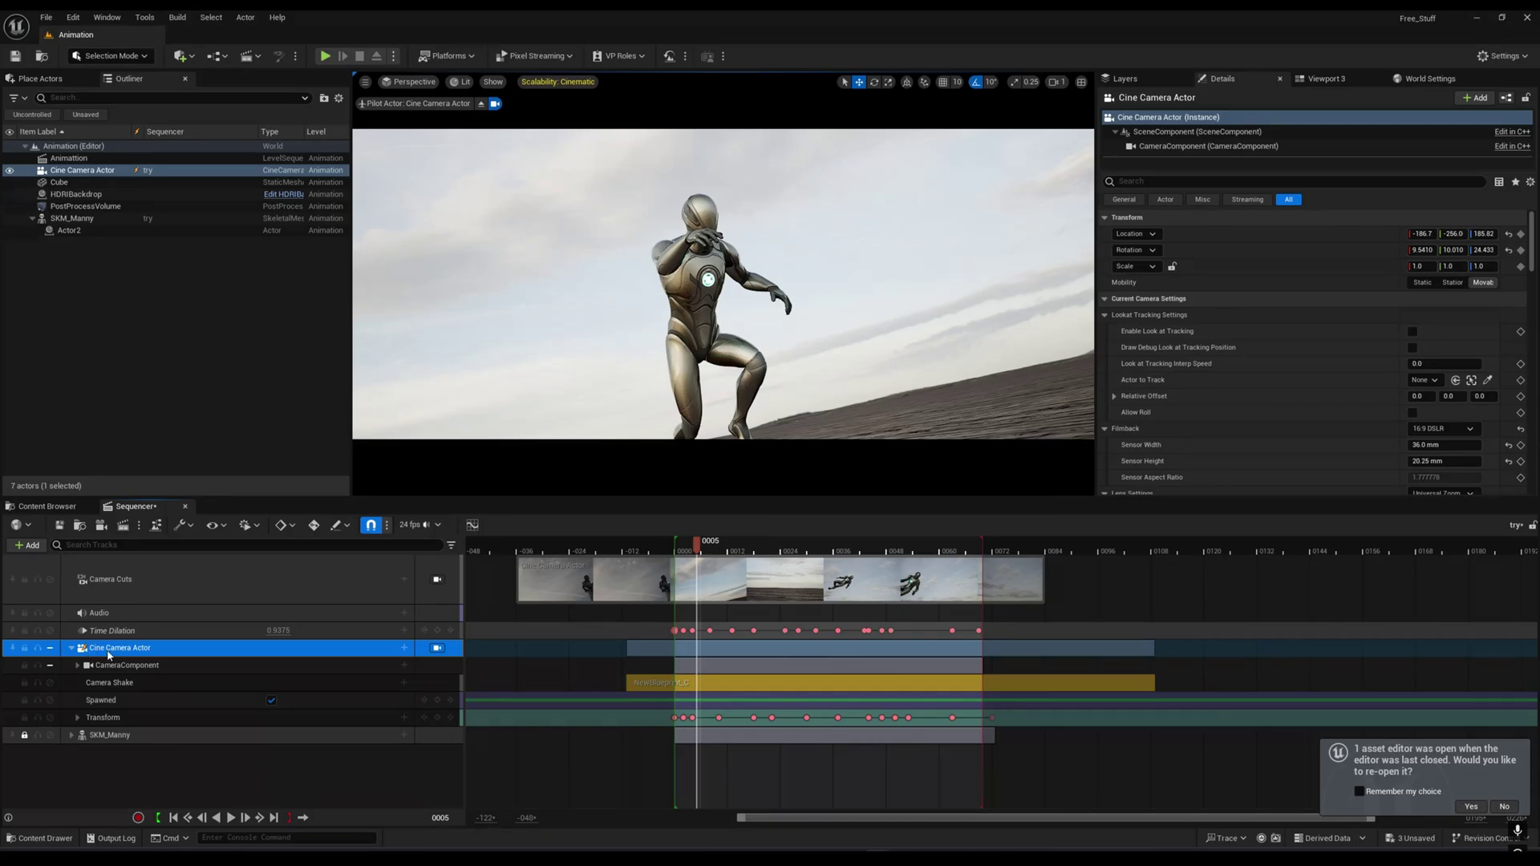
left_click(405, 648)
mouse_move(468, 552)
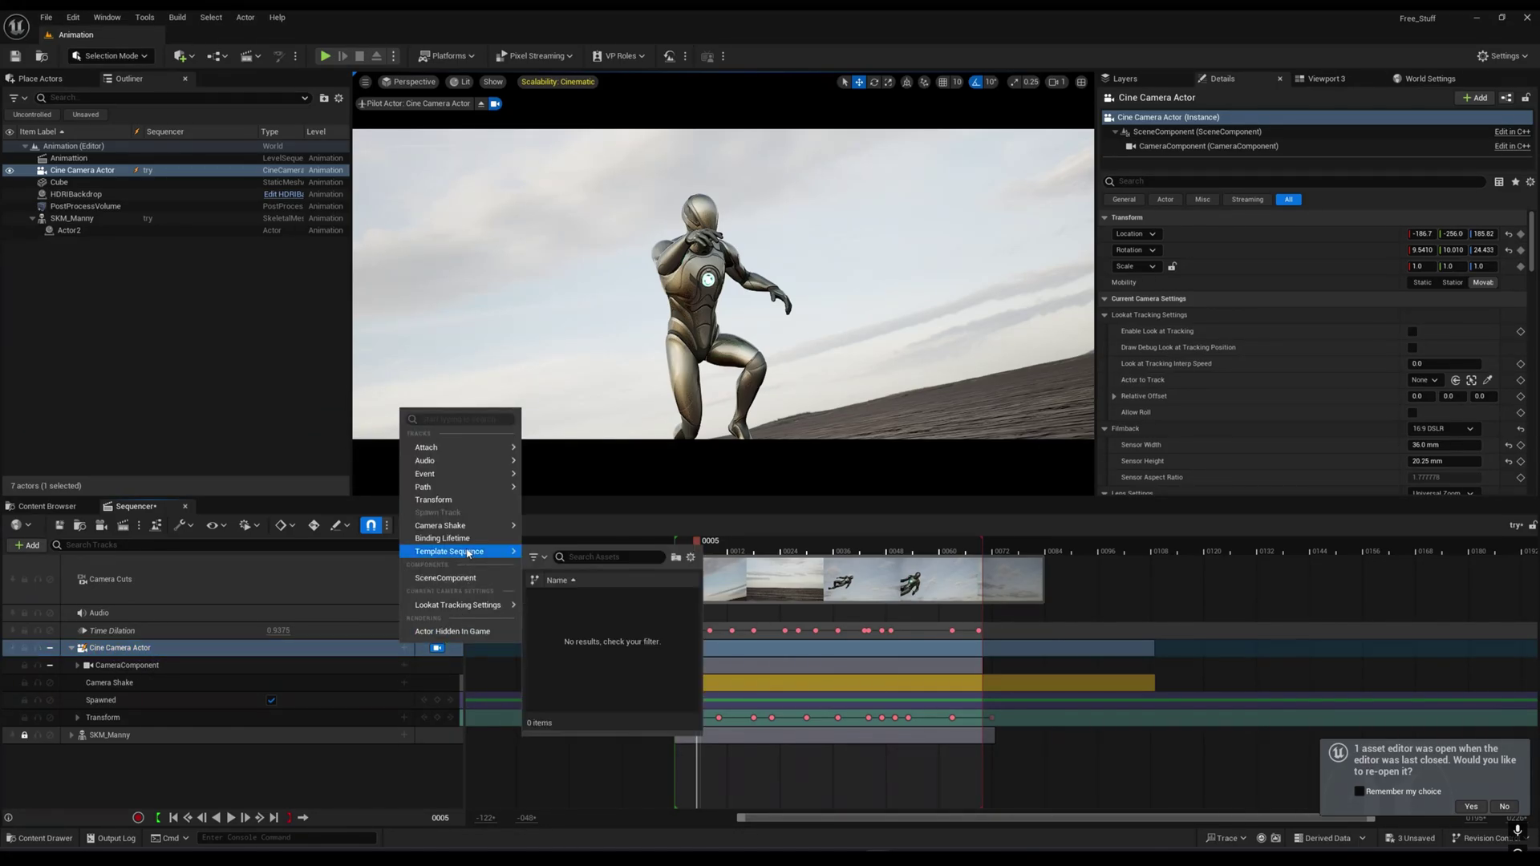
mouse_move(432, 528)
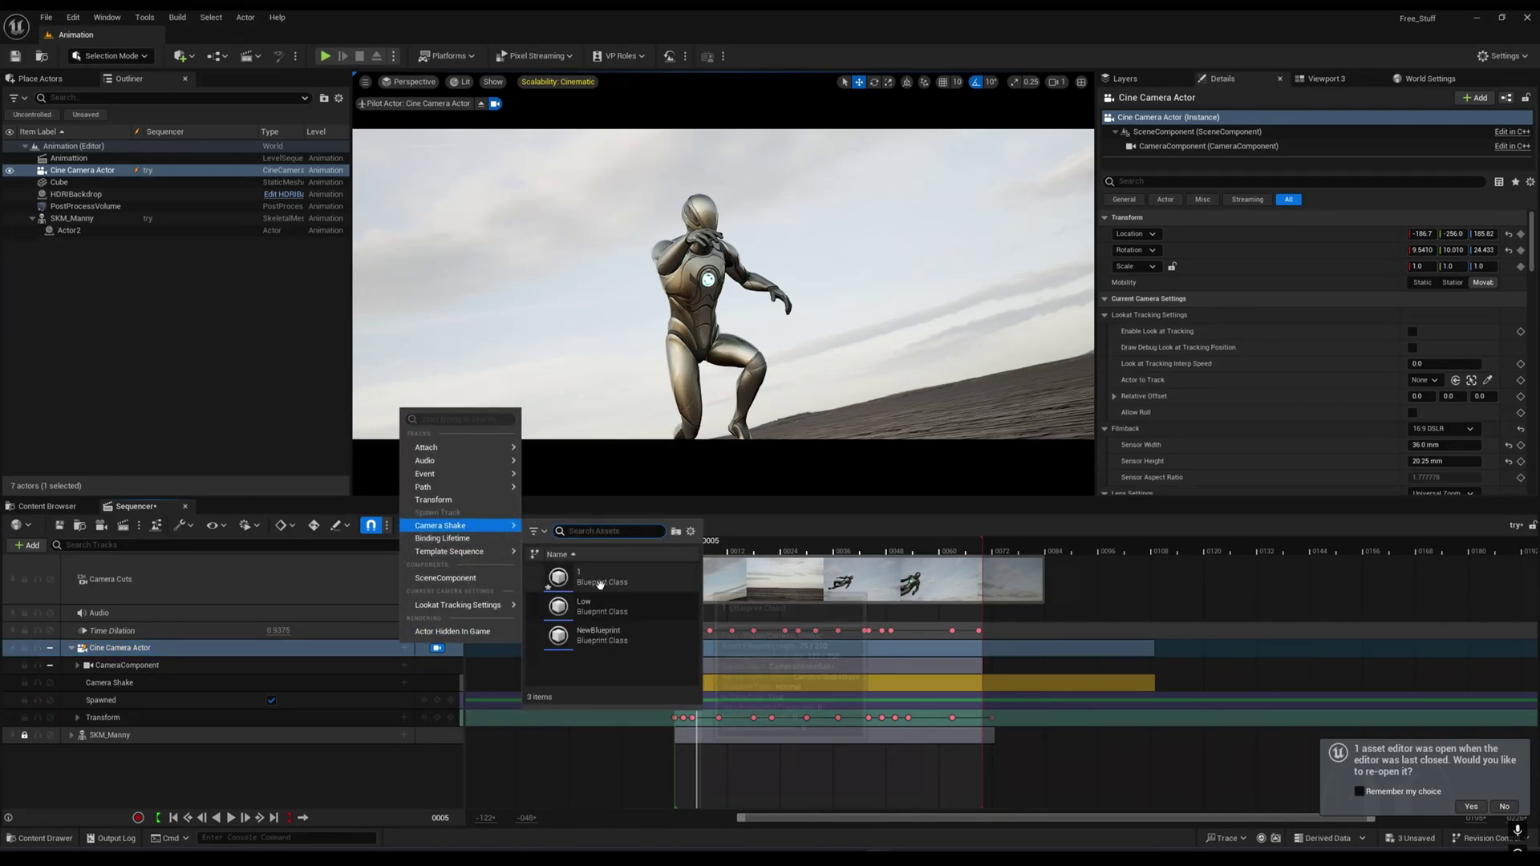
left_click(598, 636)
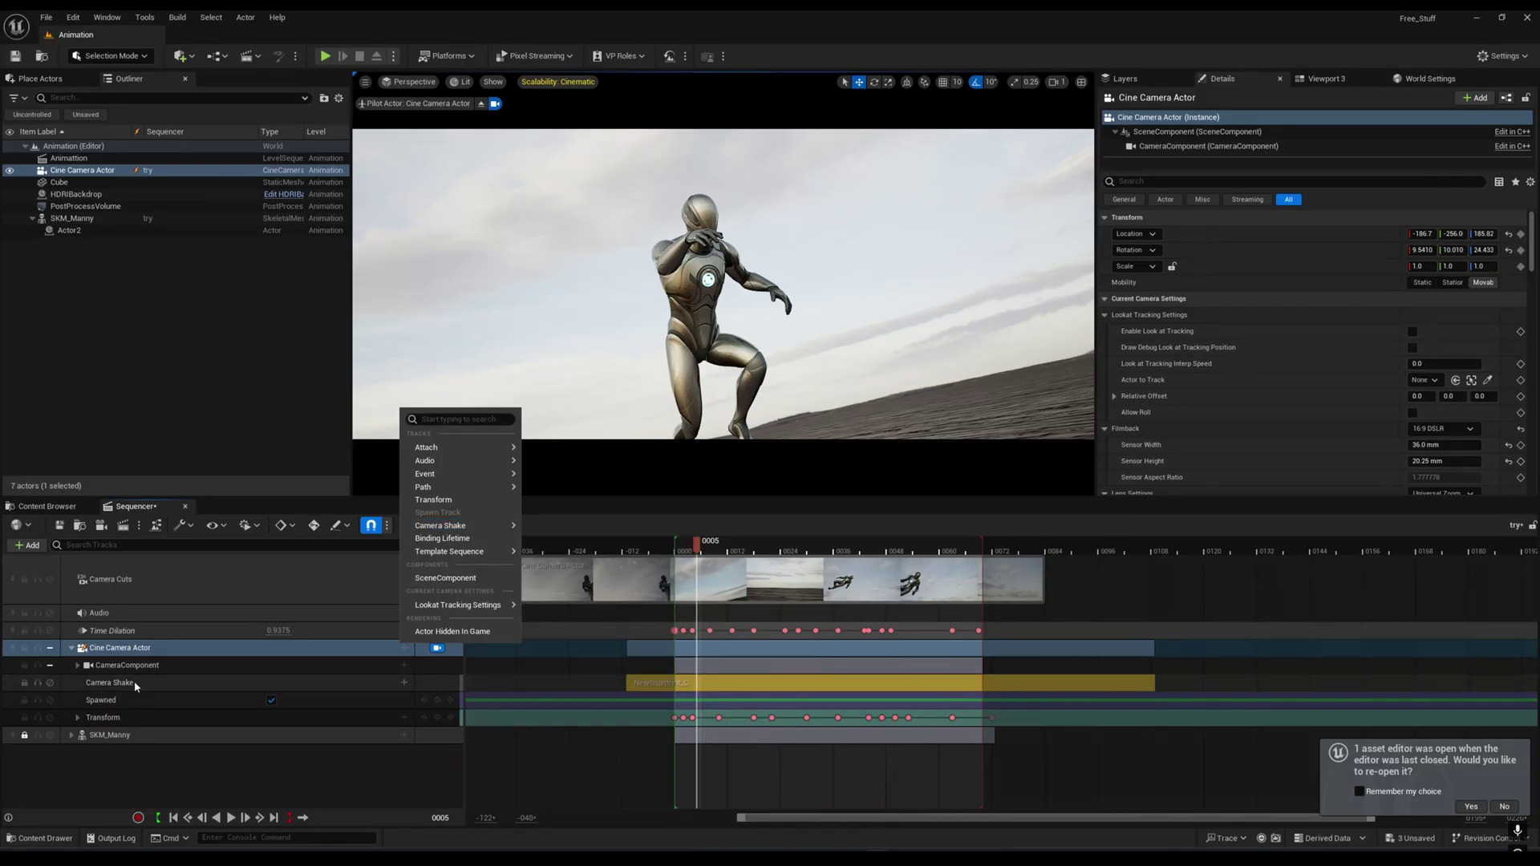
Extend the start of the existing Camera Shake section slightly earlier and play the sequence from its beginning
left_click(156, 683)
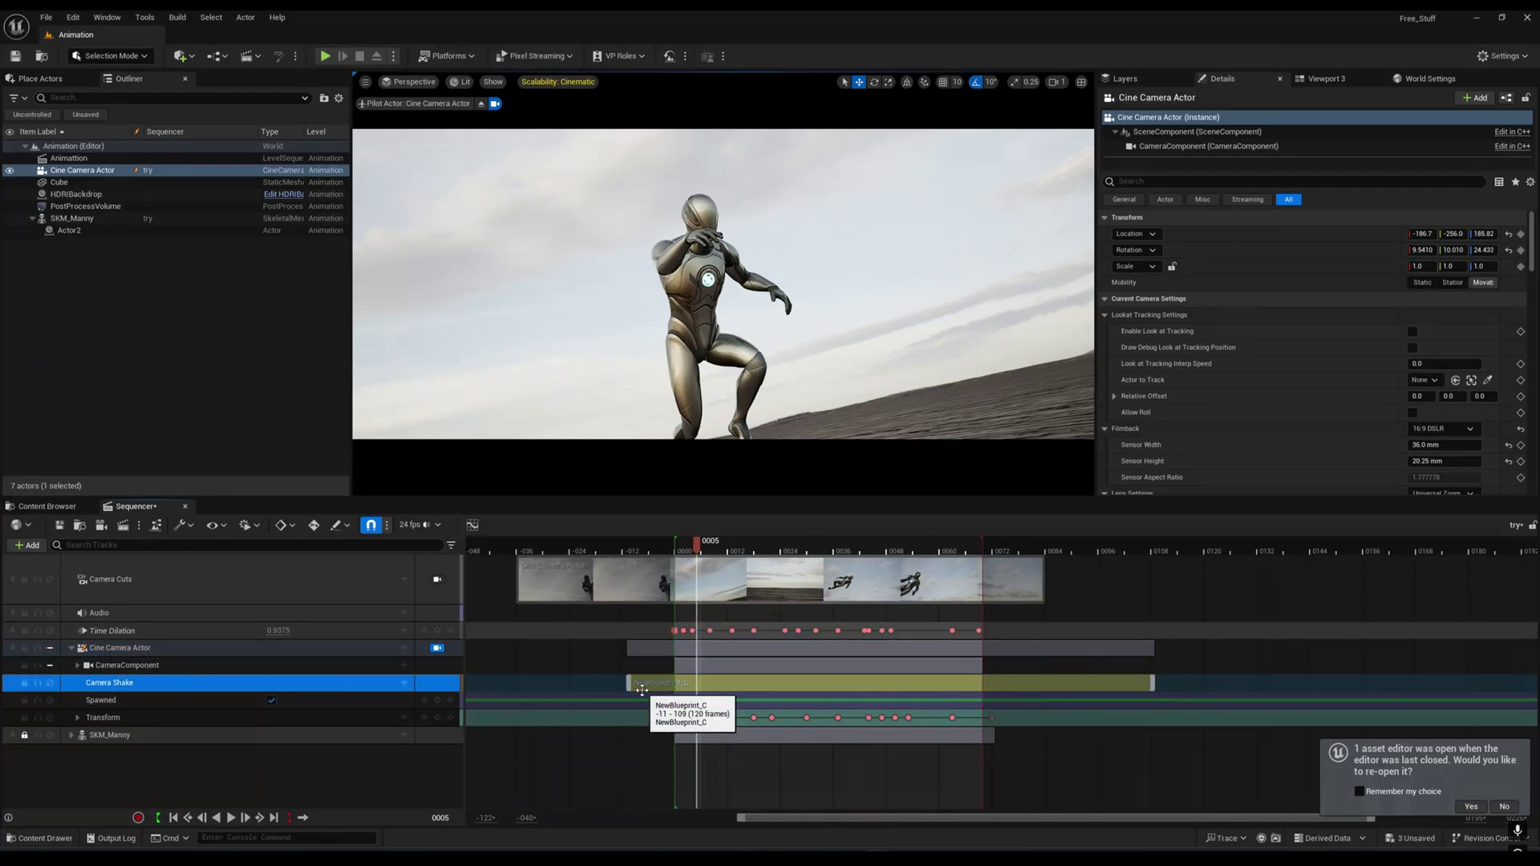
mouse_move(628, 684)
left_mouse_down()
mouse_move(718, 685)
mouse_move(618, 684)
left_mouse_up()
left_click_drag(698, 544, 681, 544)
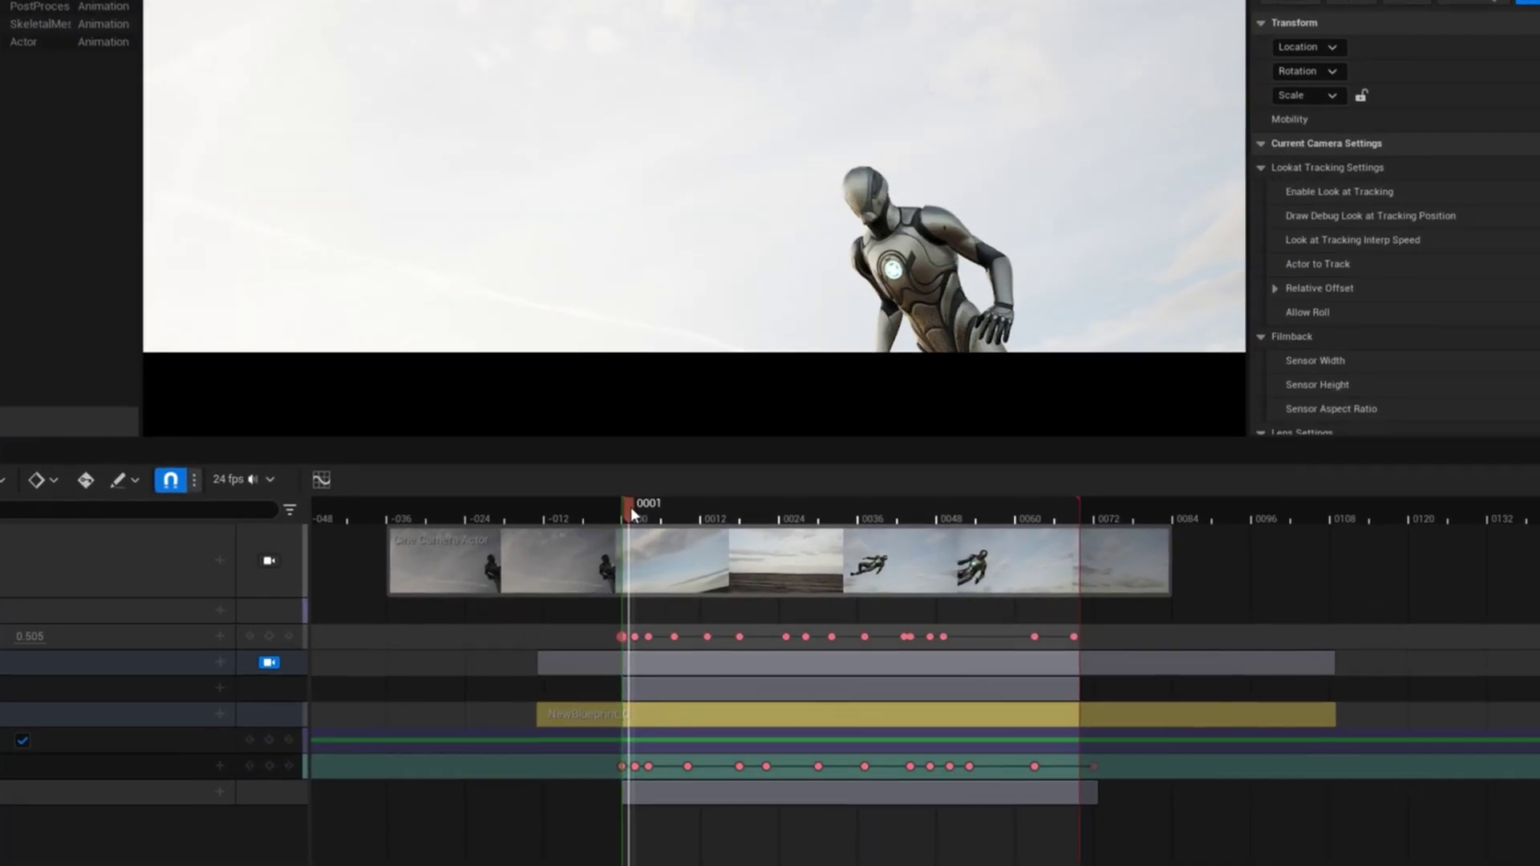
key("space")
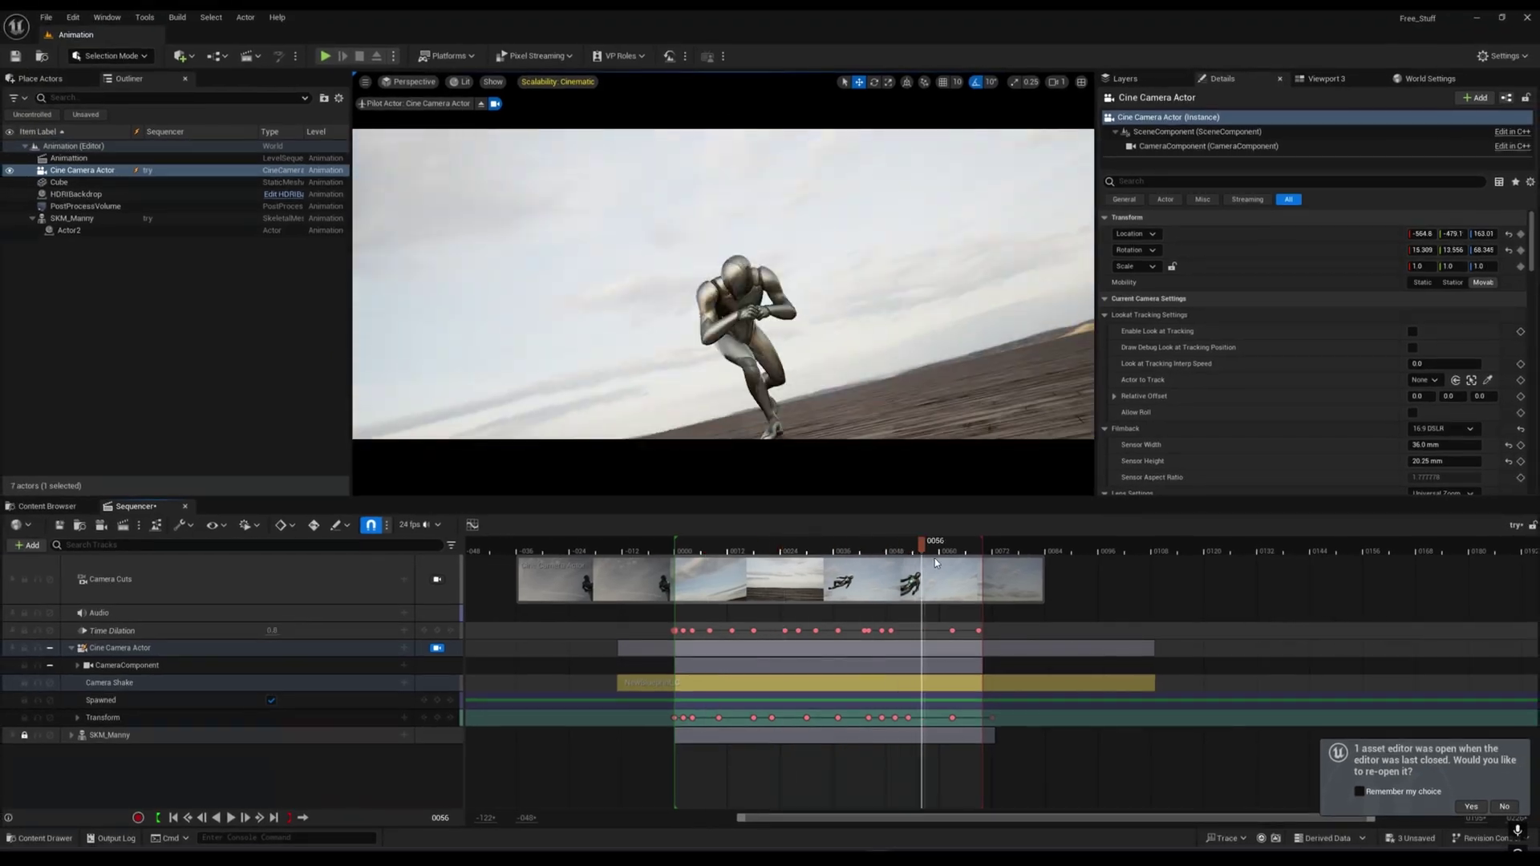
left_click_drag(935, 561, 687, 554)
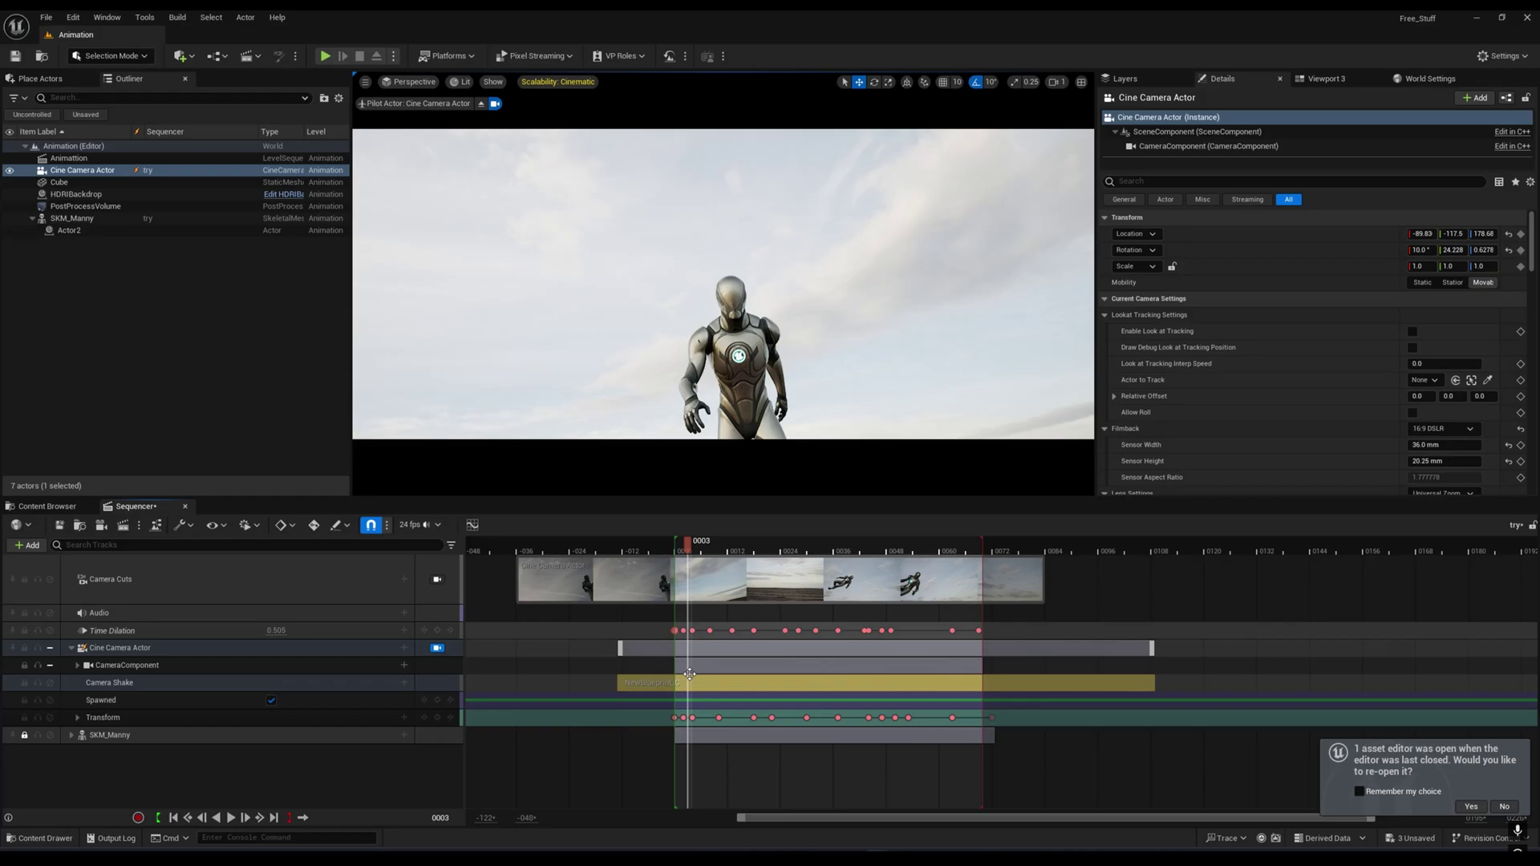
scroll(722, 686, "up", 3, "ctrl")
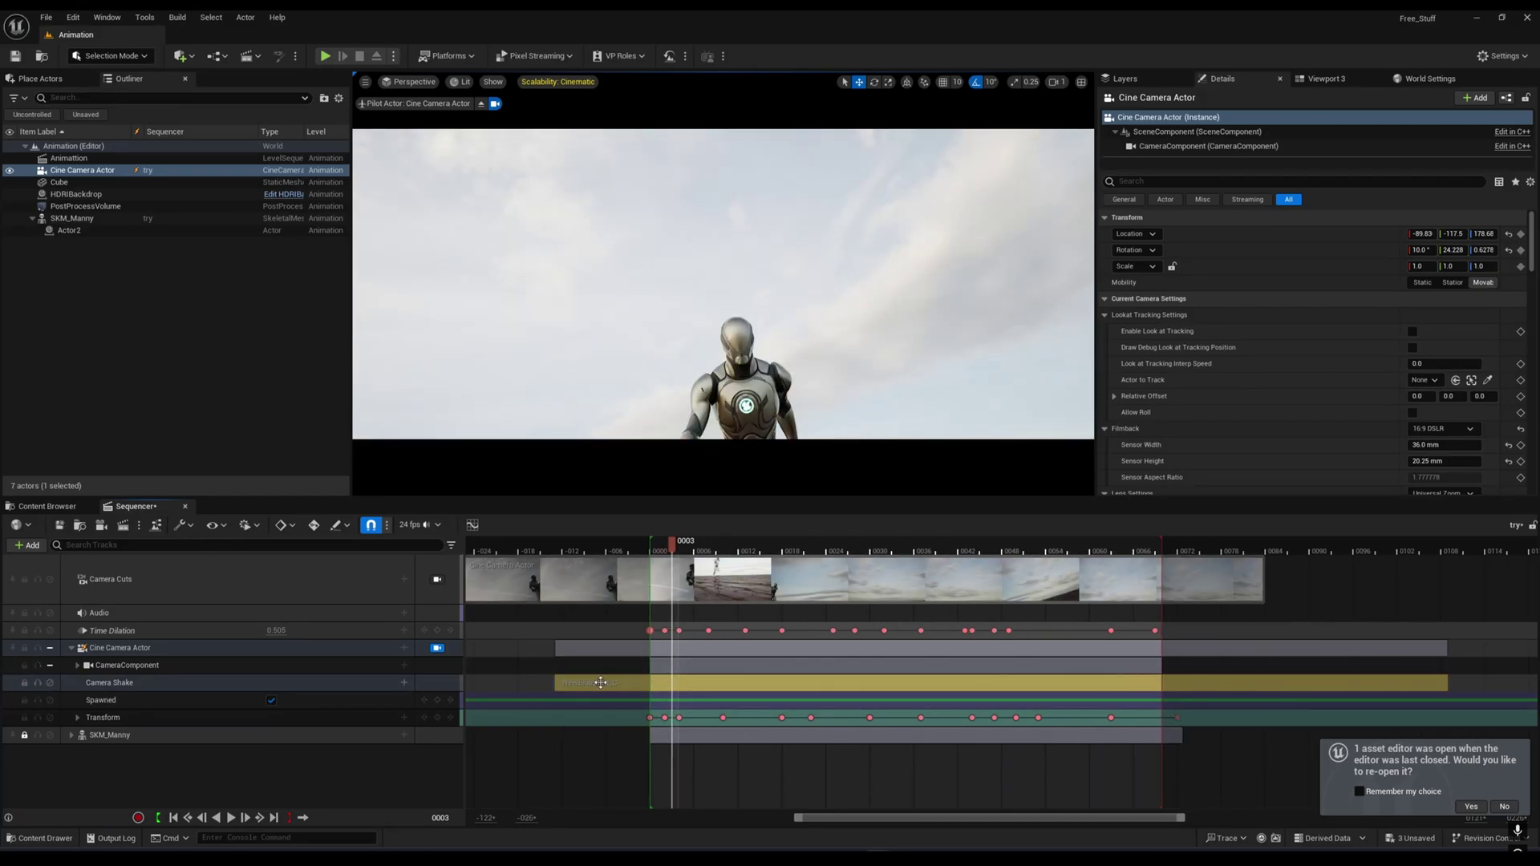
Open the NewBlueprint camera shake from the Camera_Shake folder and set its Location Amplitude Multiplier to 10
key("alt+Tab")
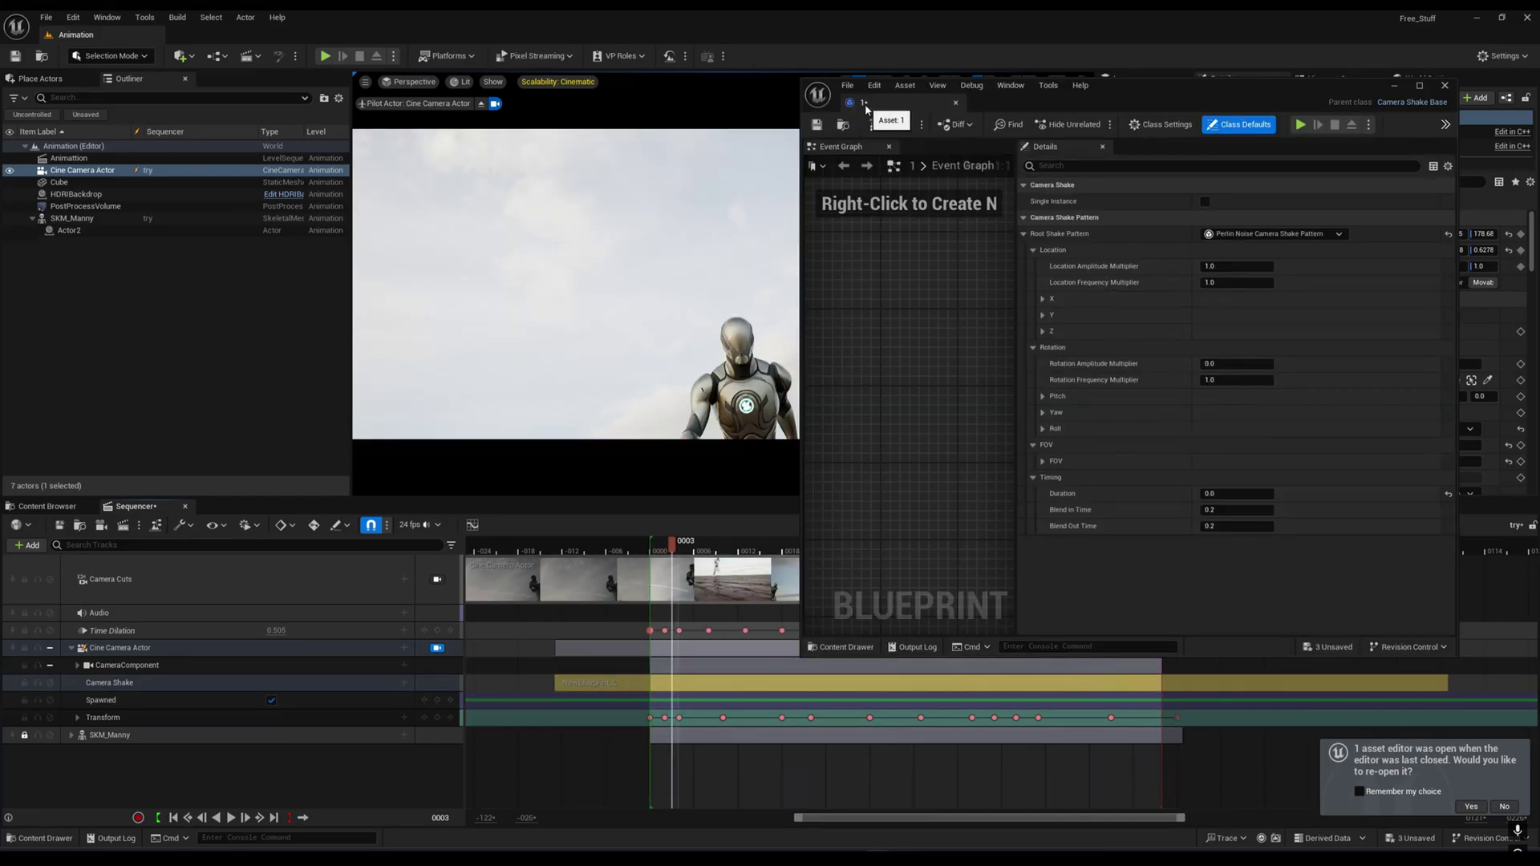
left_click(47, 507)
double_click(589, 609)
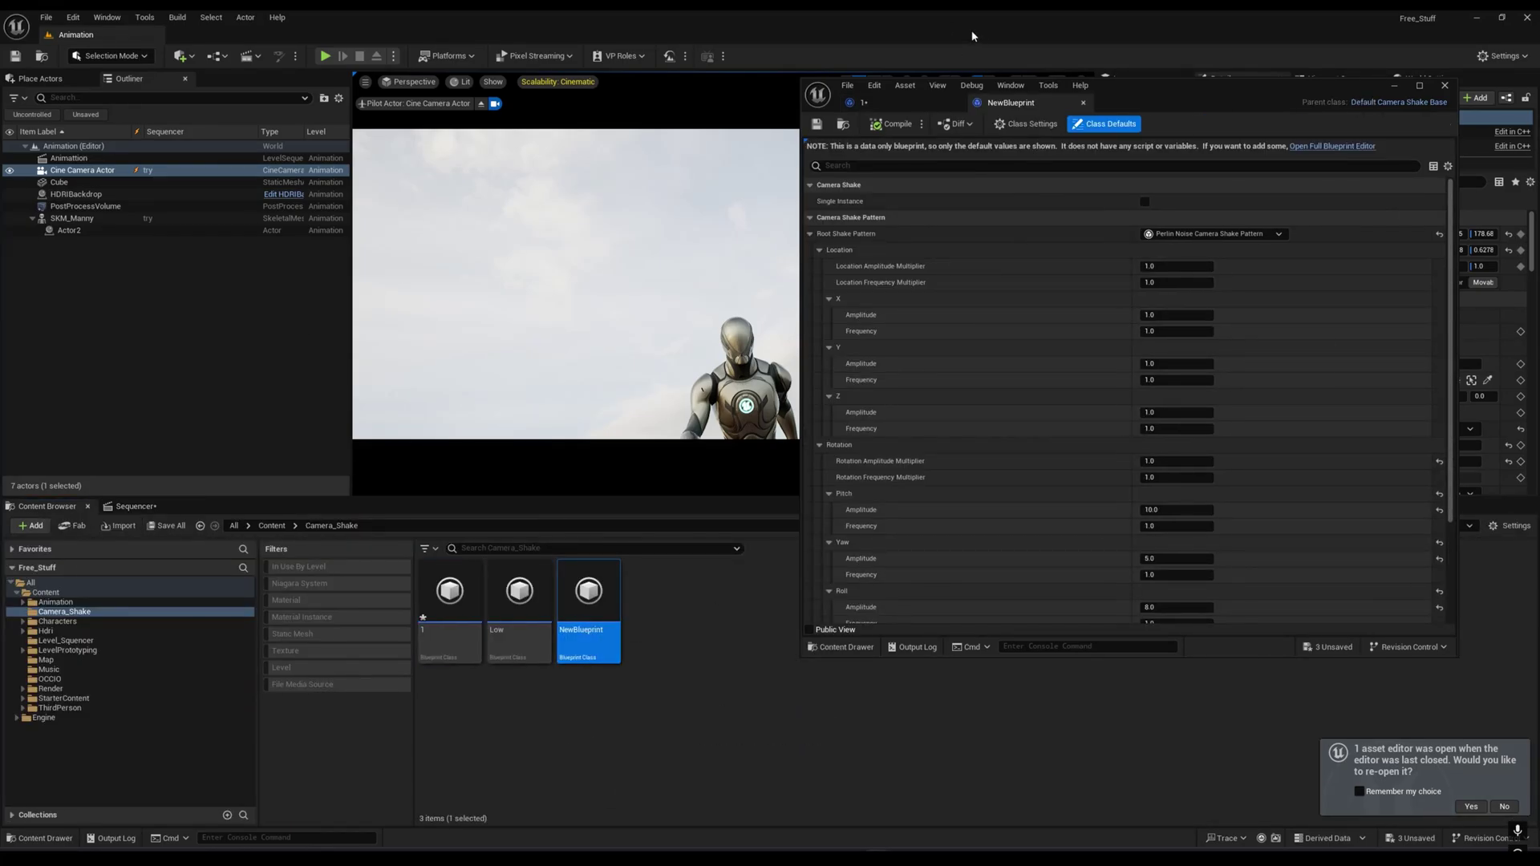
scroll(911, 307, "down", 2)
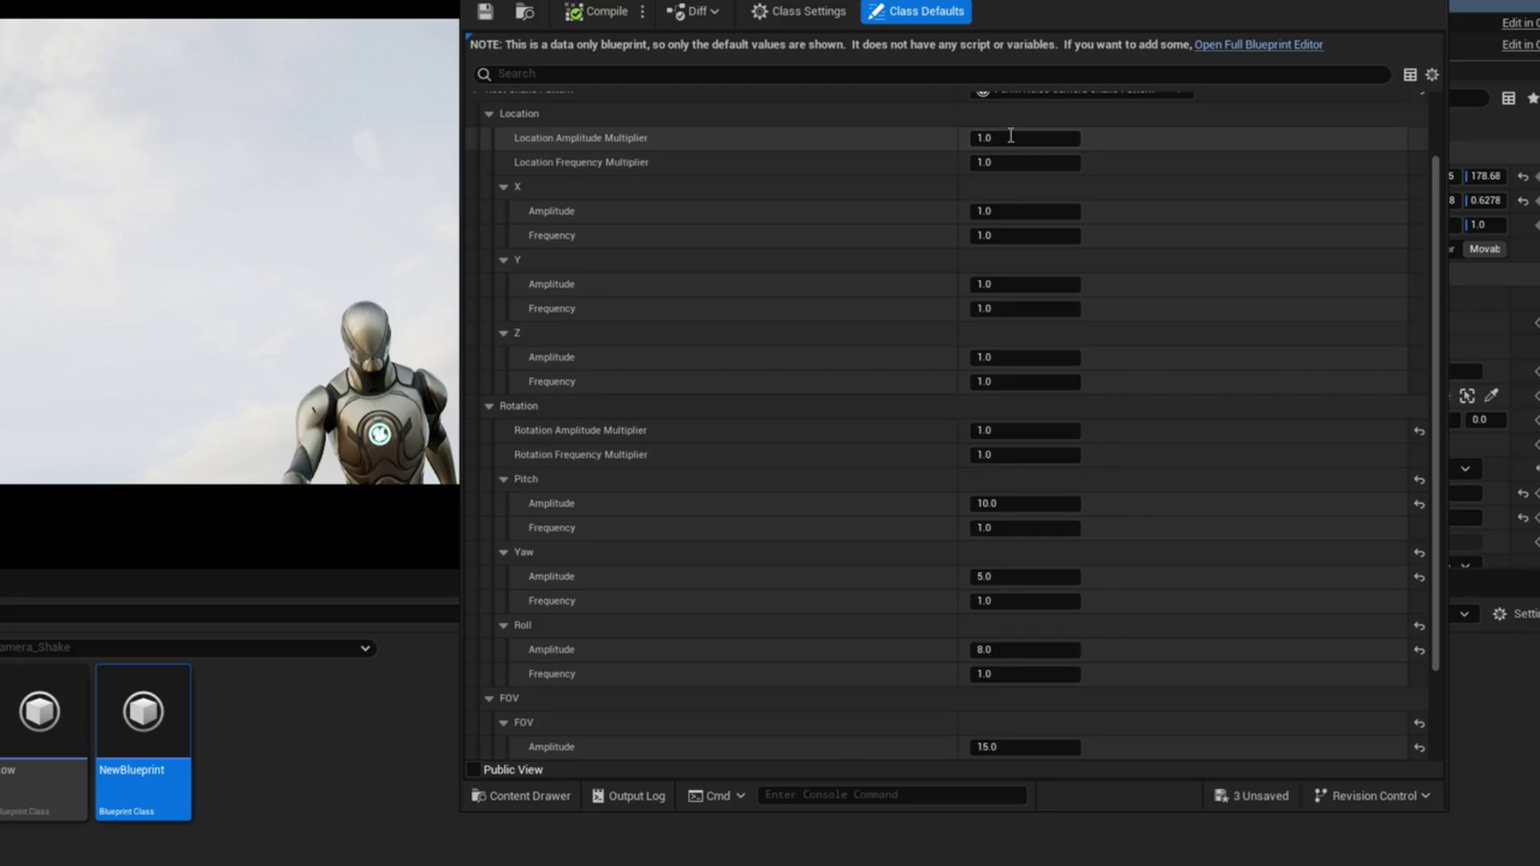
type("0")
key("Return")
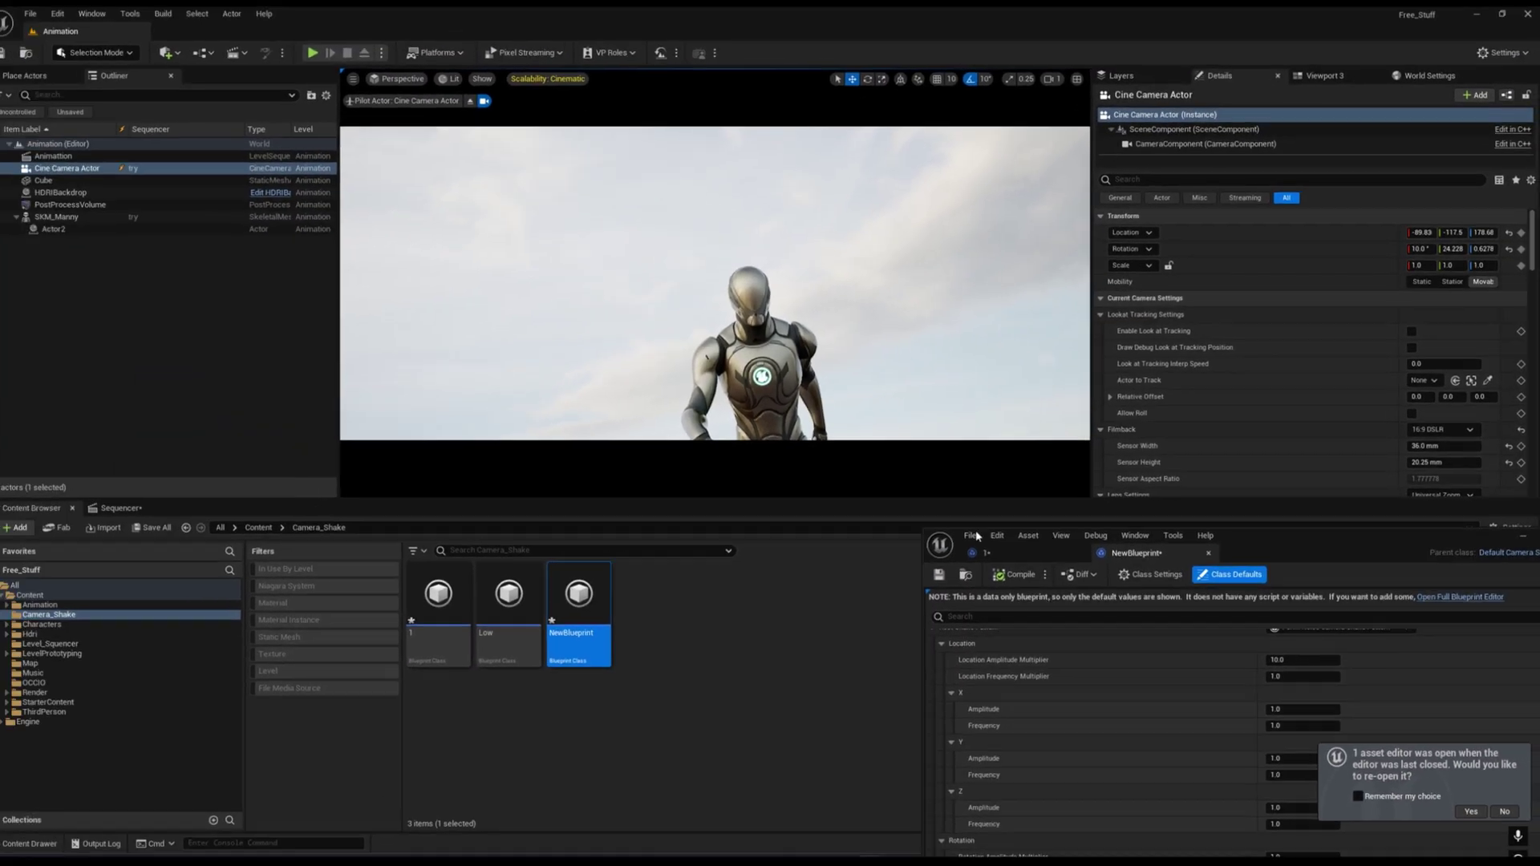
Shrink the NewBlueprint window and place it beside the viewport, and play the sequence to preview the shake
left_click_drag(1279, 539, 1164, 69)
left_click_drag(816, 642, 1103, 486)
left_click_drag(658, 552, 670, 555)
key("space")
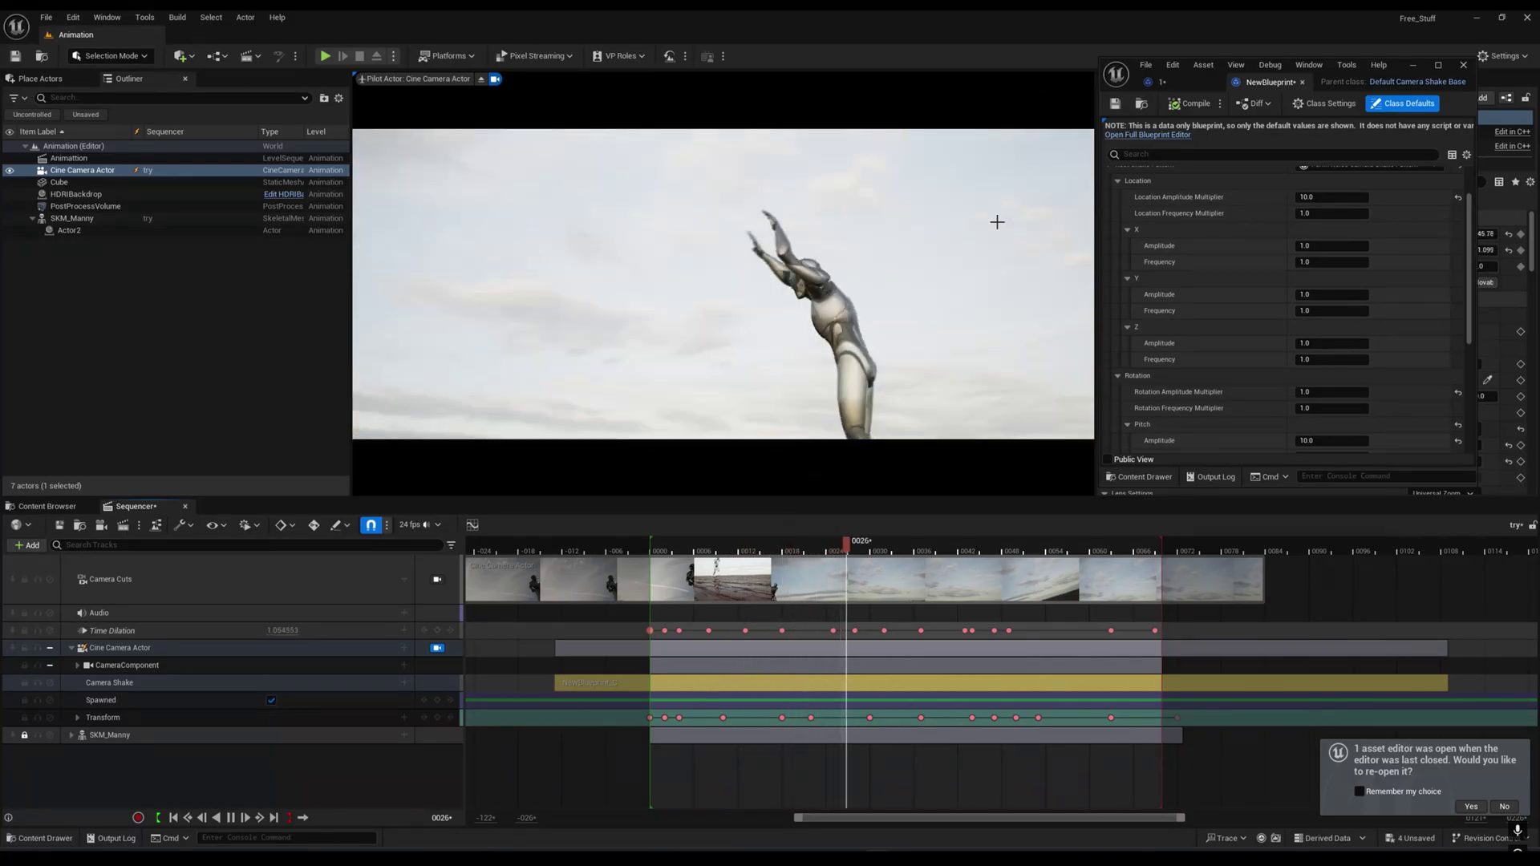
left_click_drag(895, 552, 687, 551)
key("space")
key("space")
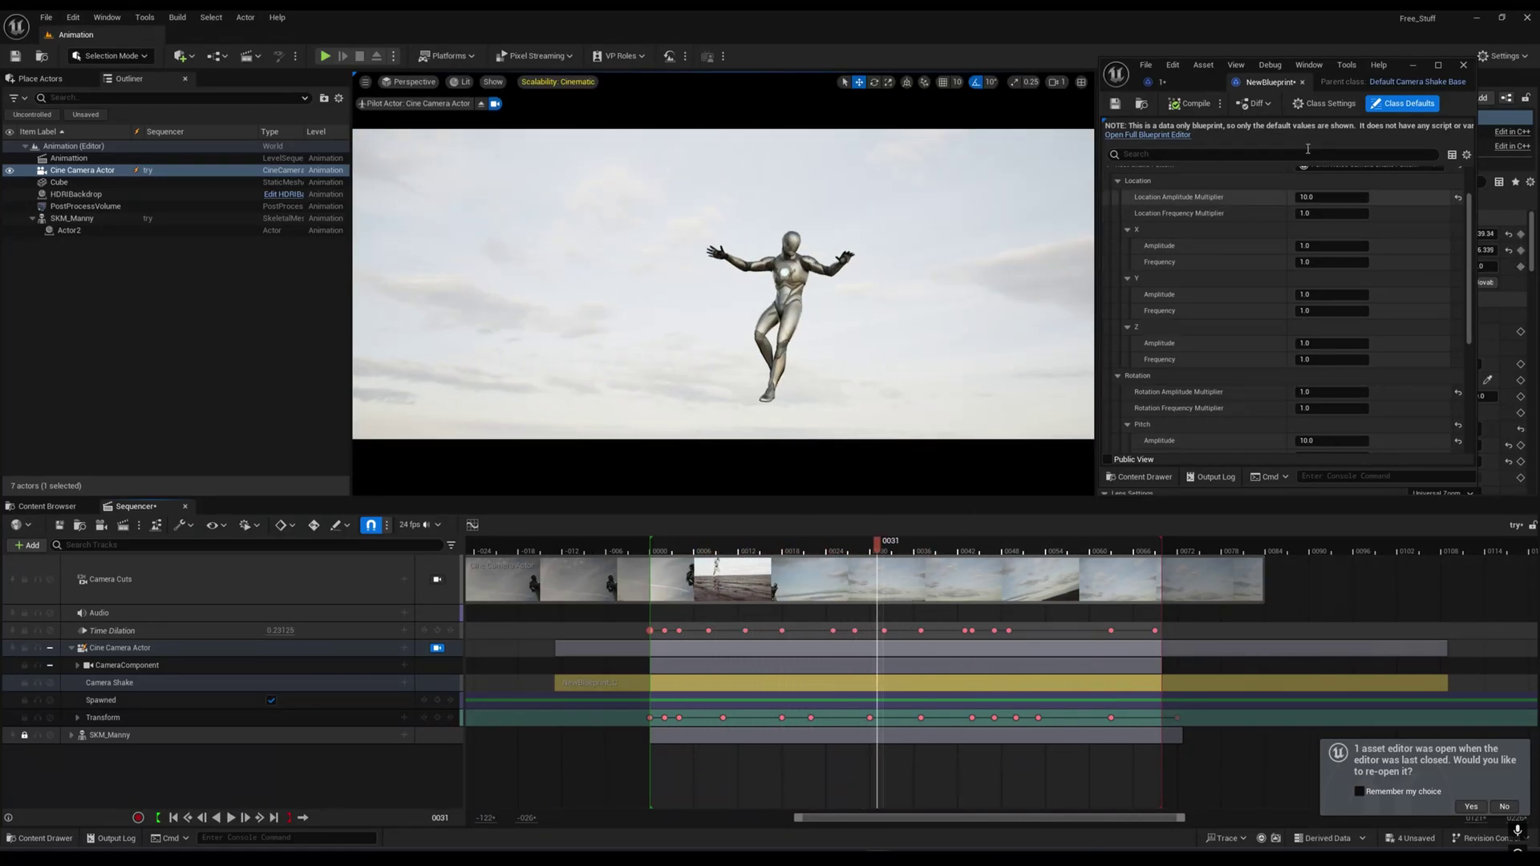
Set NewBlueprint's Location Amplitude Multiplier back to 1 and bring its Rotation settings into view
scroll(1326, 215, "up", 1)
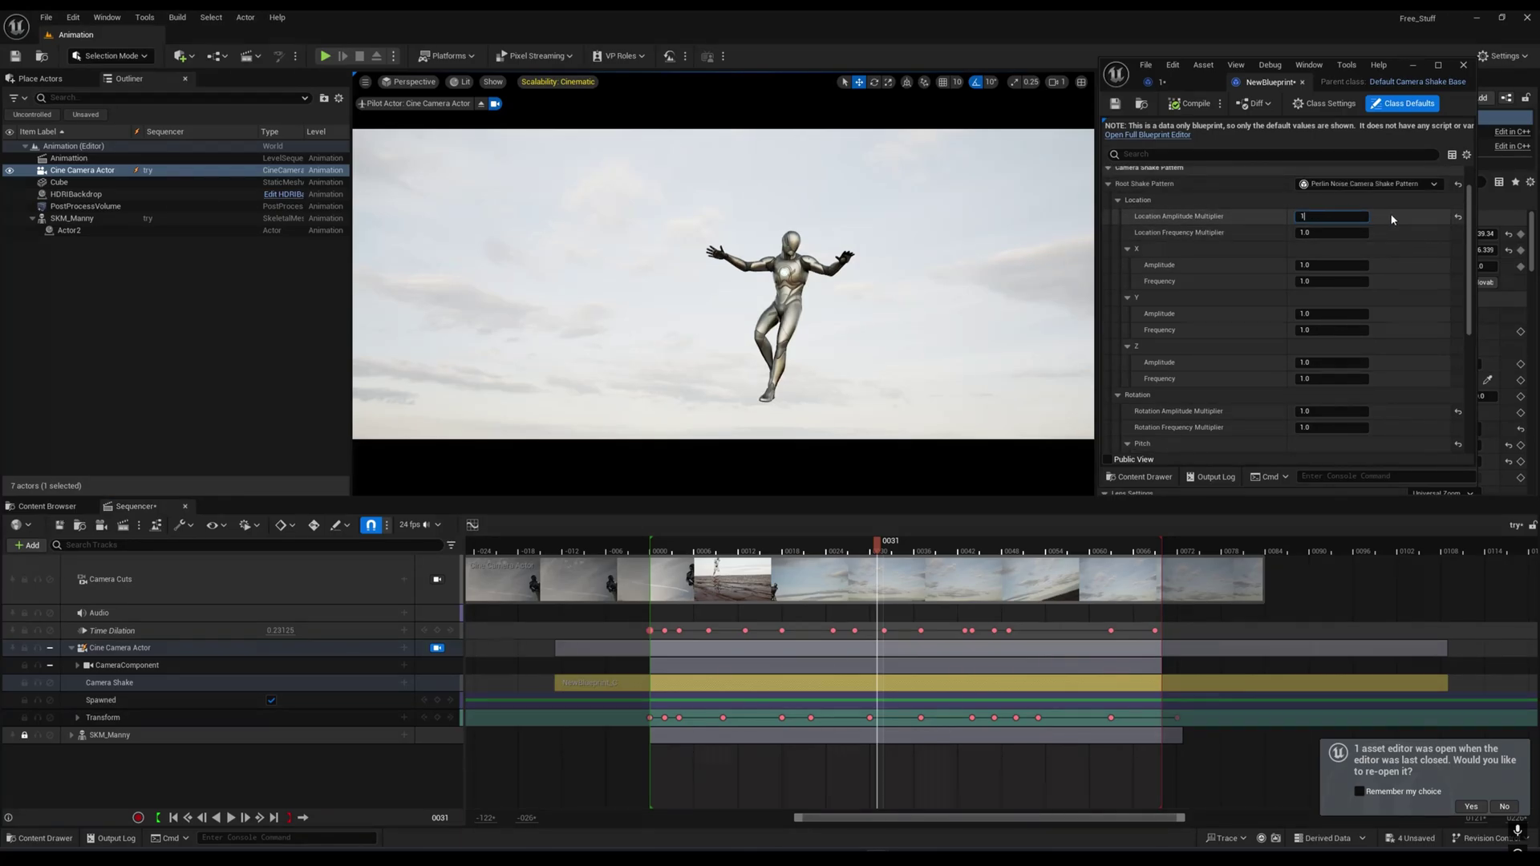
key("Return")
scroll(1284, 281, "down", 1)
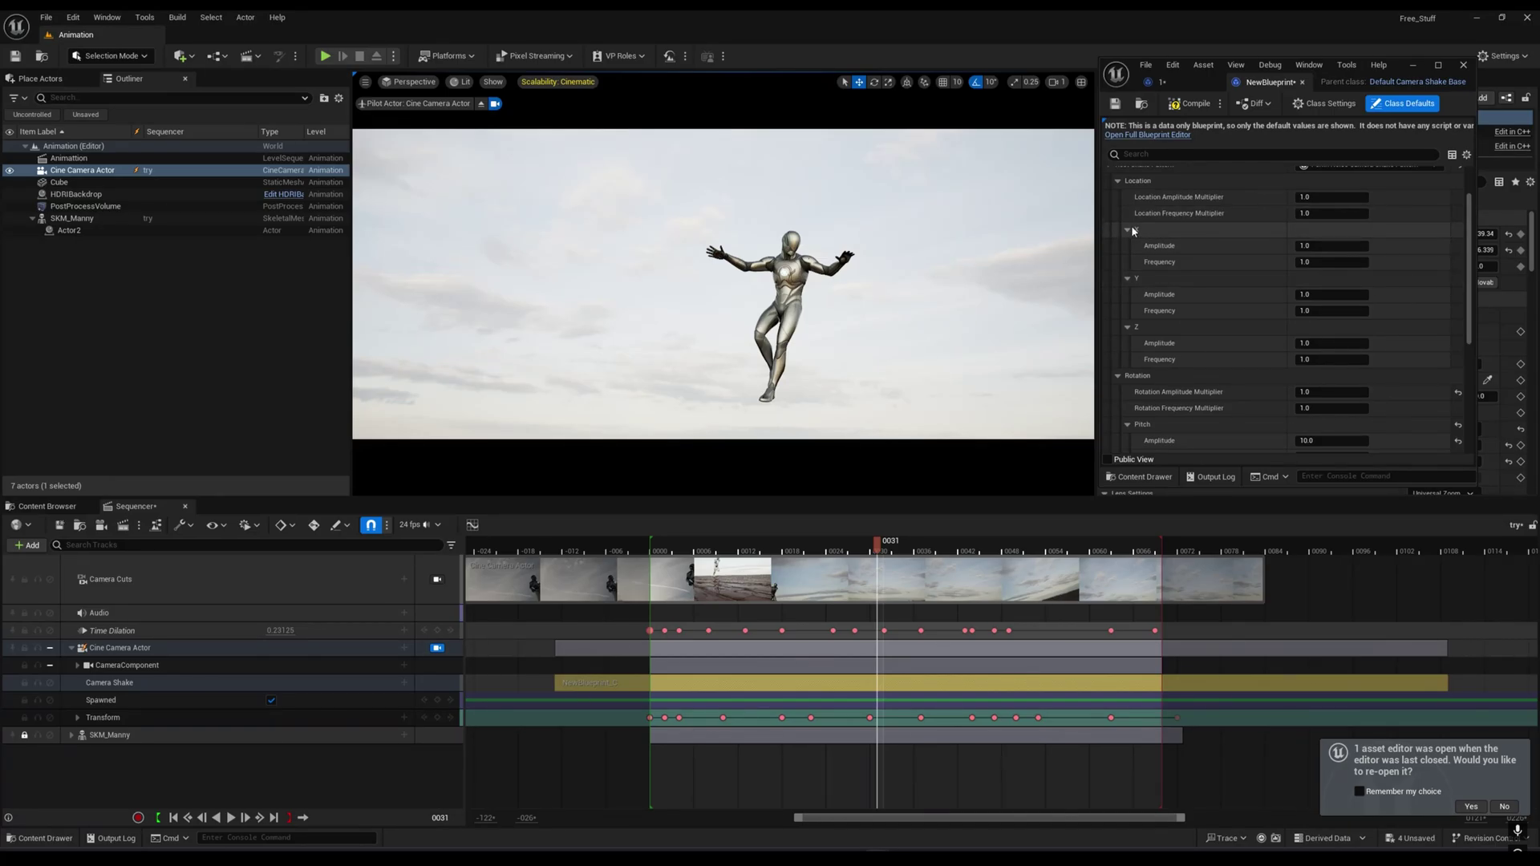
scroll(1309, 375, "down", 1)
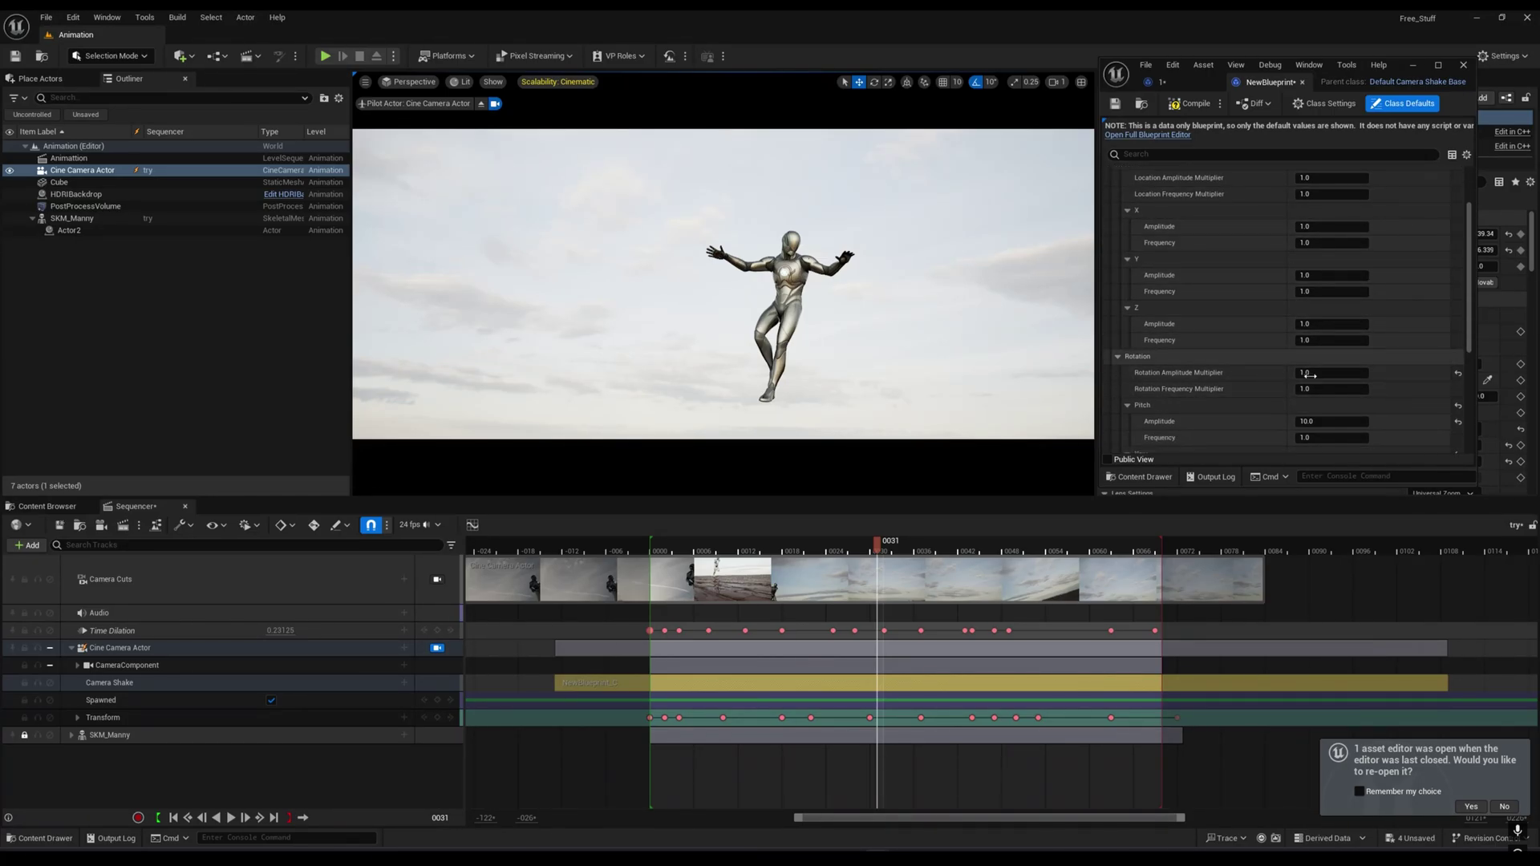
Set NewBlueprint's Rotation Amplitude Multiplier to 10 and scrub through the timeline to preview the rotational shake
type("10")
key("Return")
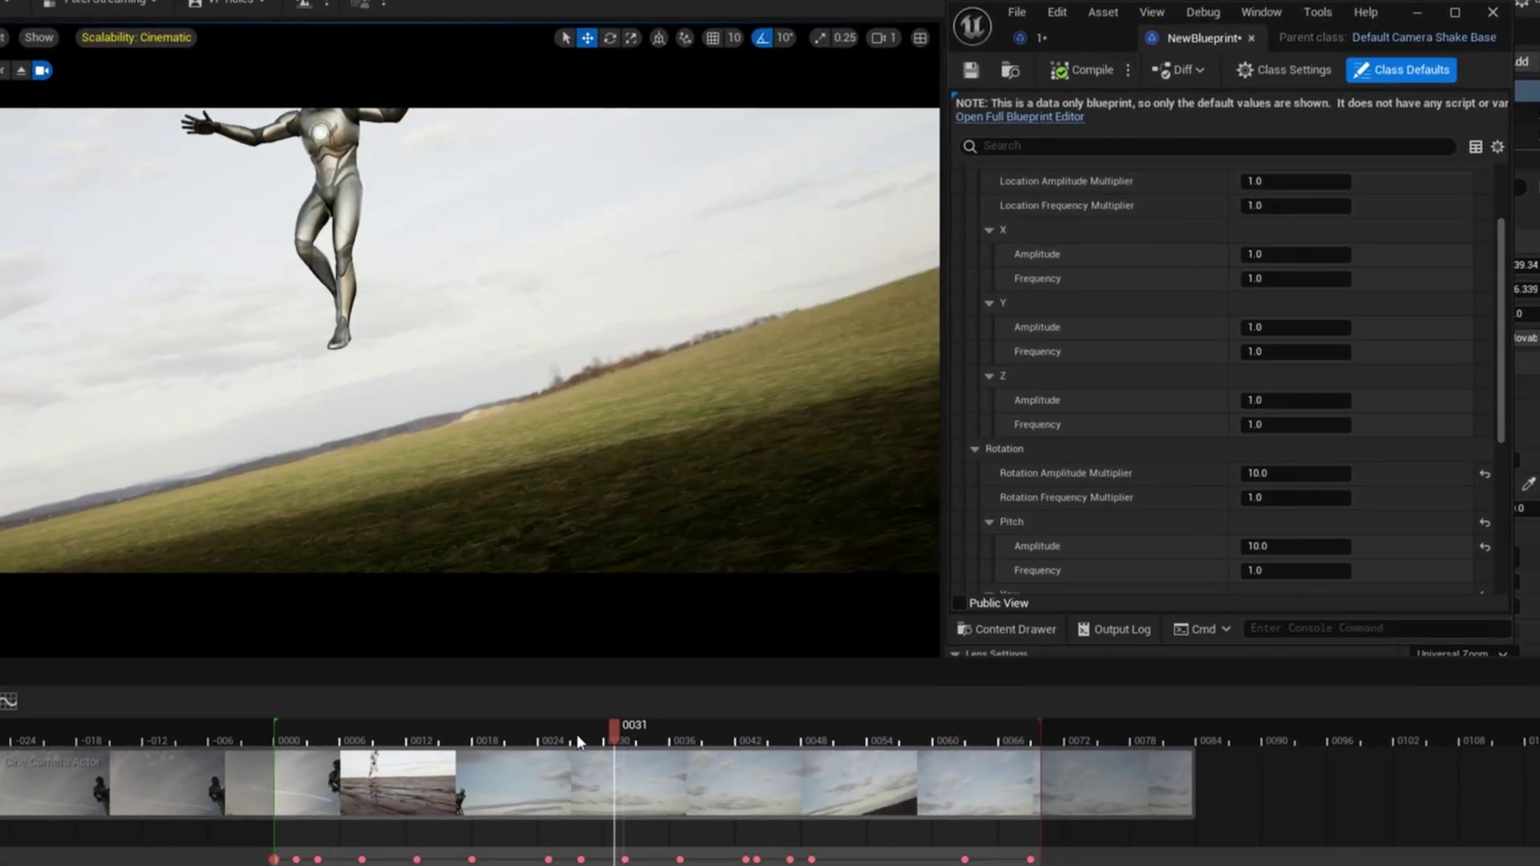
left_click_drag(578, 743, 441, 744)
left_click_drag(761, 556, 877, 564)
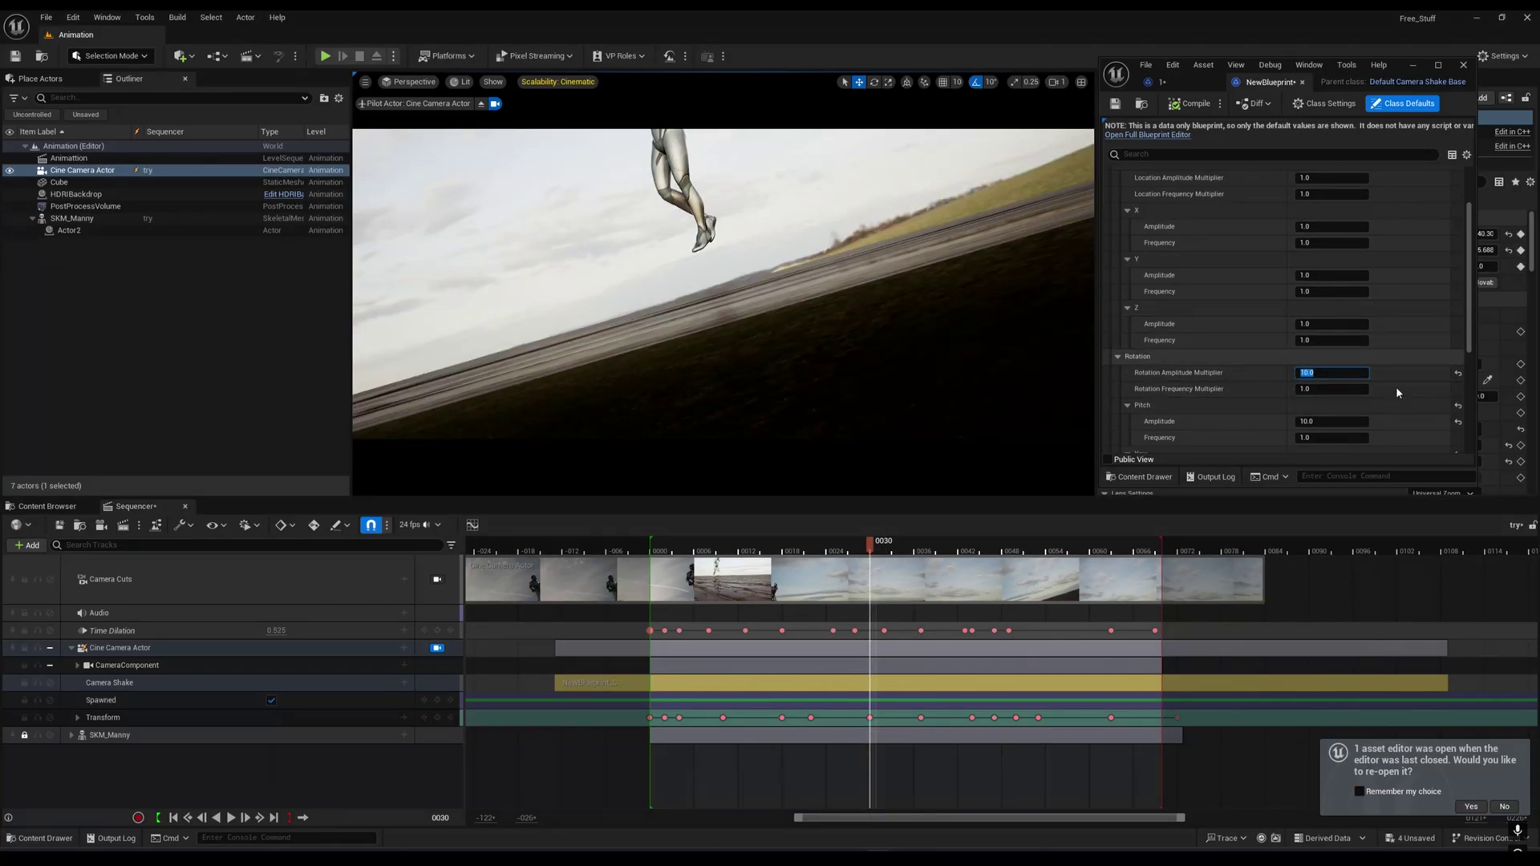
Set NewBlueprint's Rotation Amplitude Multiplier back to 1, compile the blueprint and scrub the timeline to check the shake
type("1")
key("Return")
left_click(1195, 103)
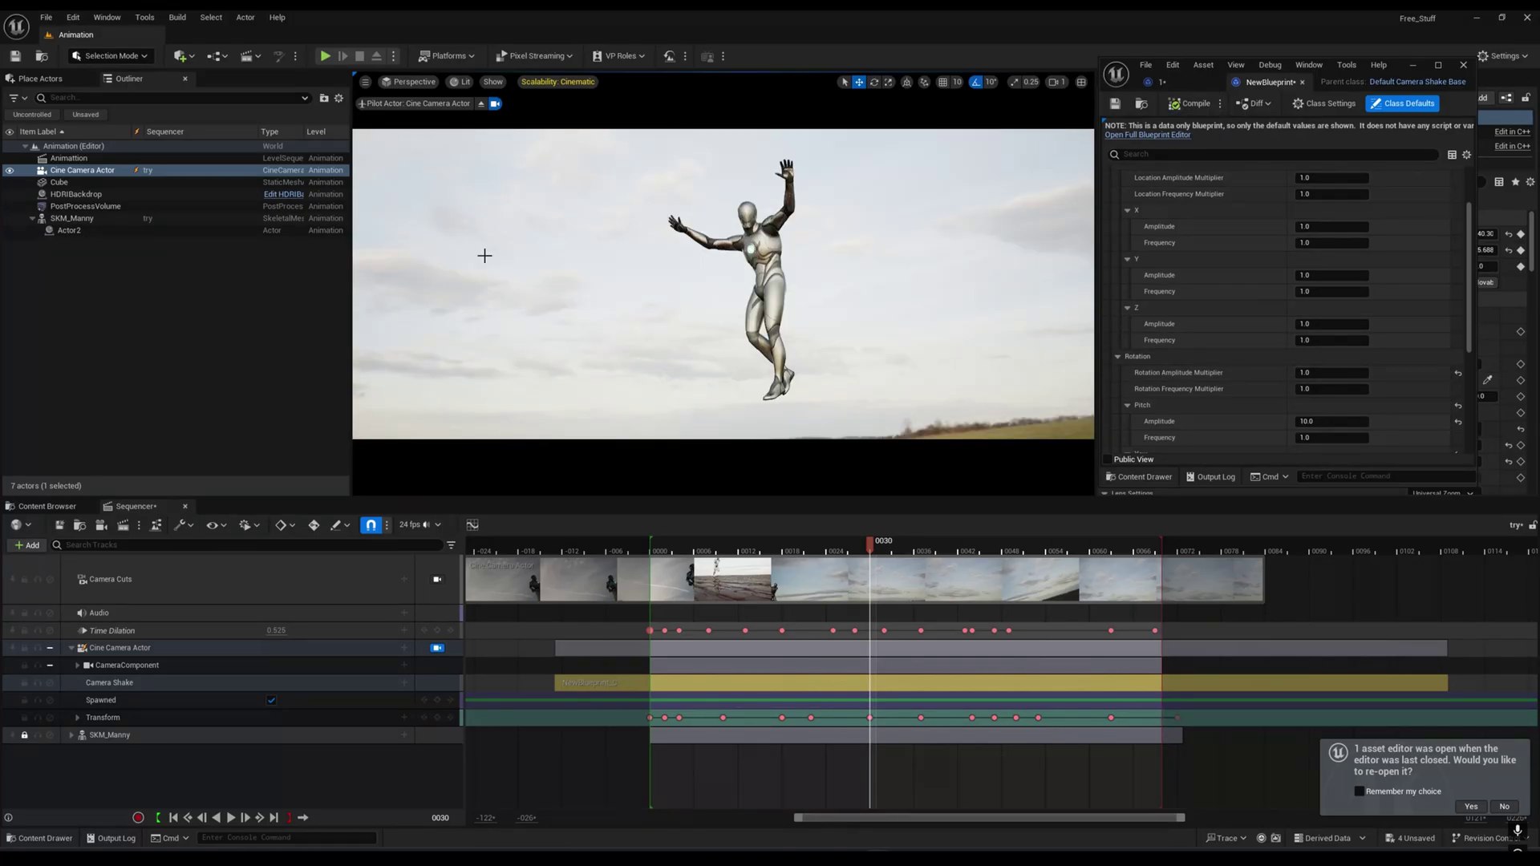
left_click_drag(870, 550, 994, 550)
Examine NewBlueprint's amplitude and frequency settings for Location, Pitch, Yaw, Roll and FOV, plus its Timing settings
scroll(1261, 409, "down", 2)
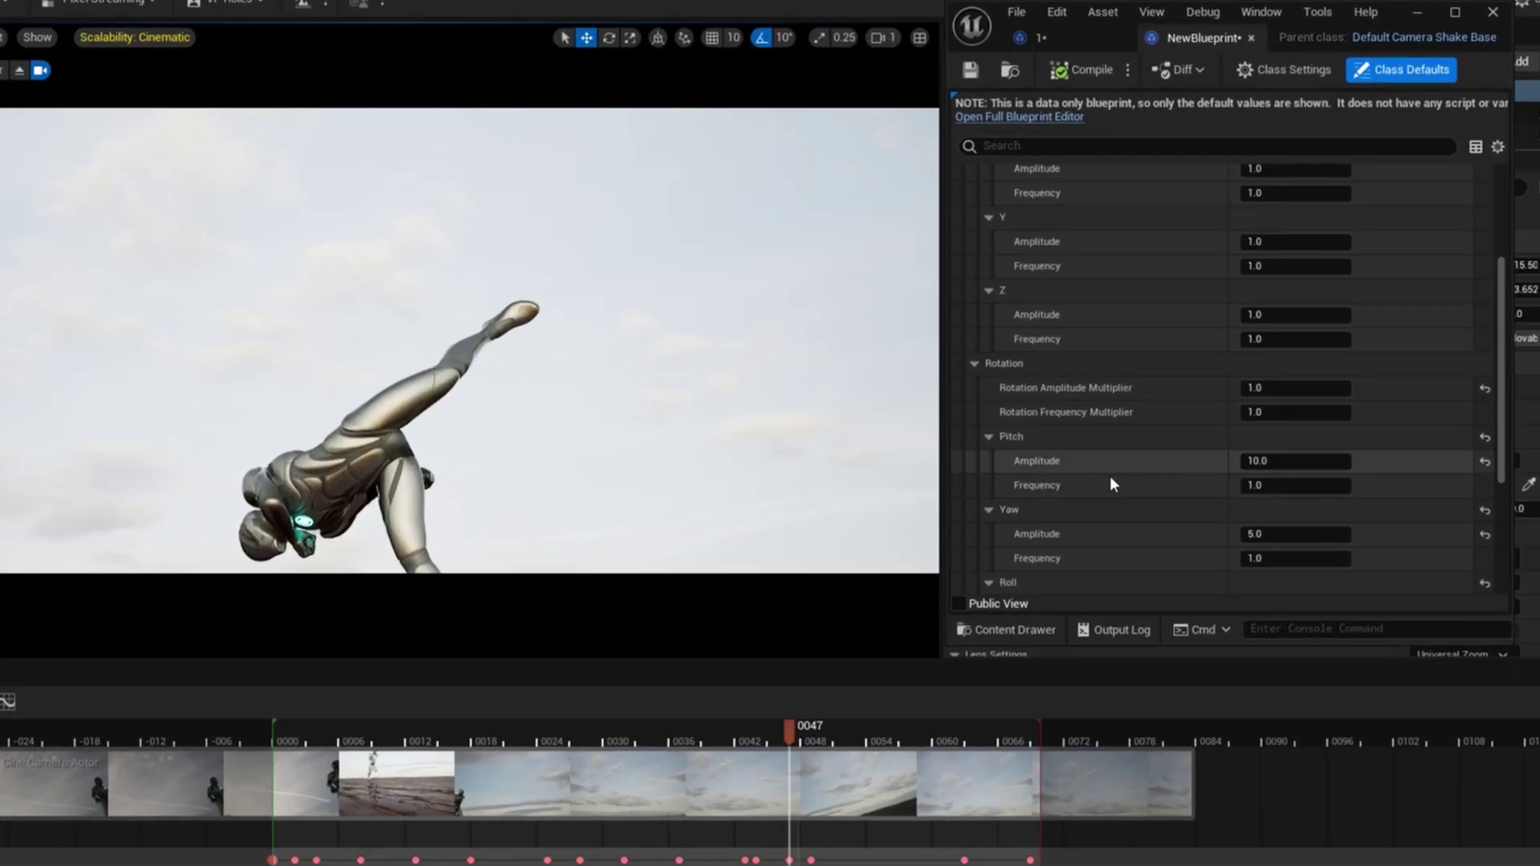
scroll(1251, 473, "down", 2)
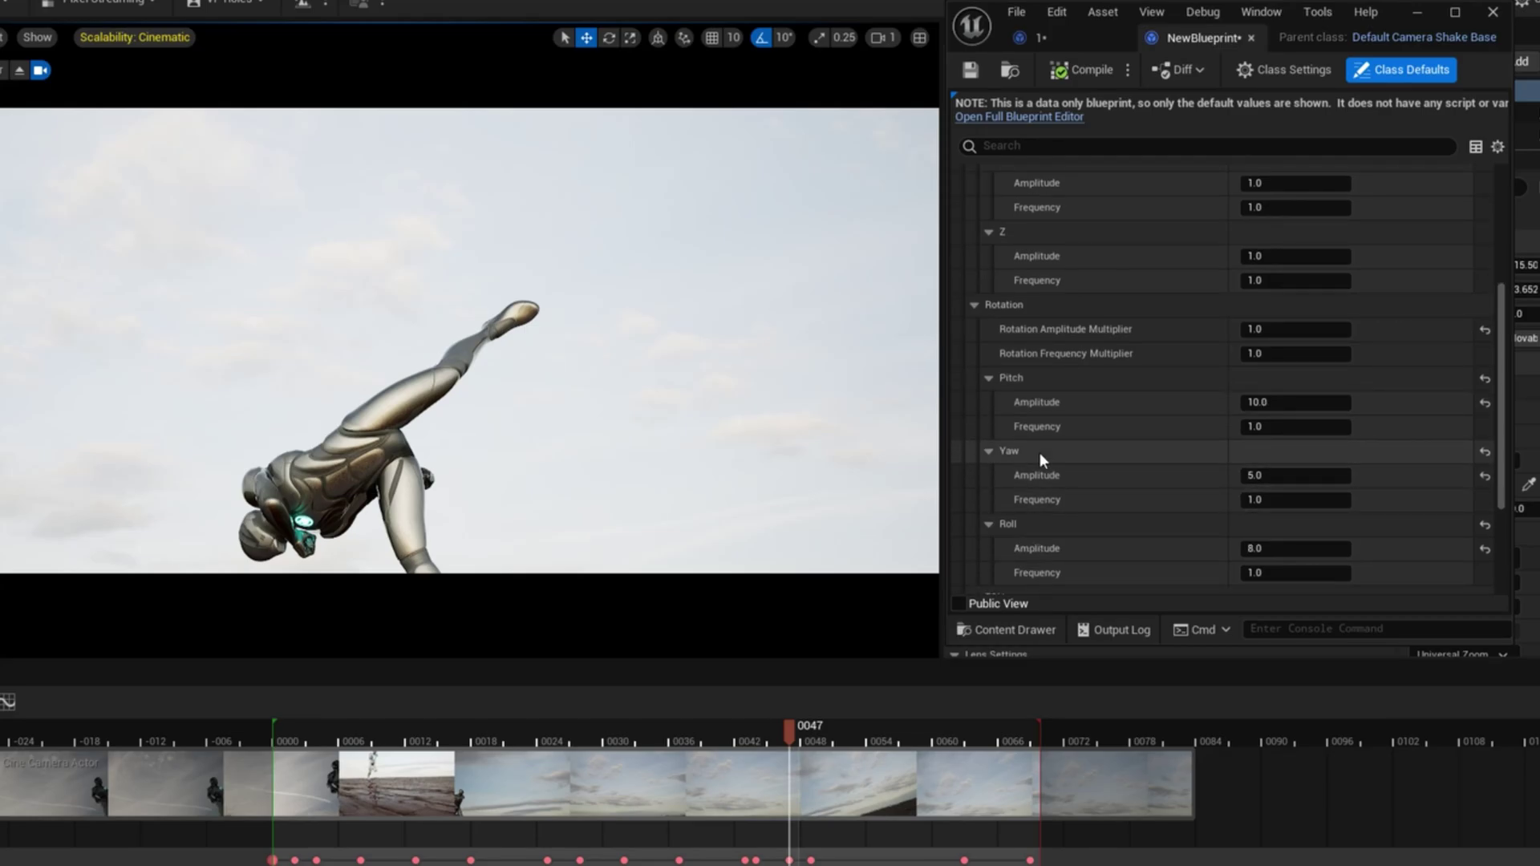
scroll(1289, 498, "down", 3)
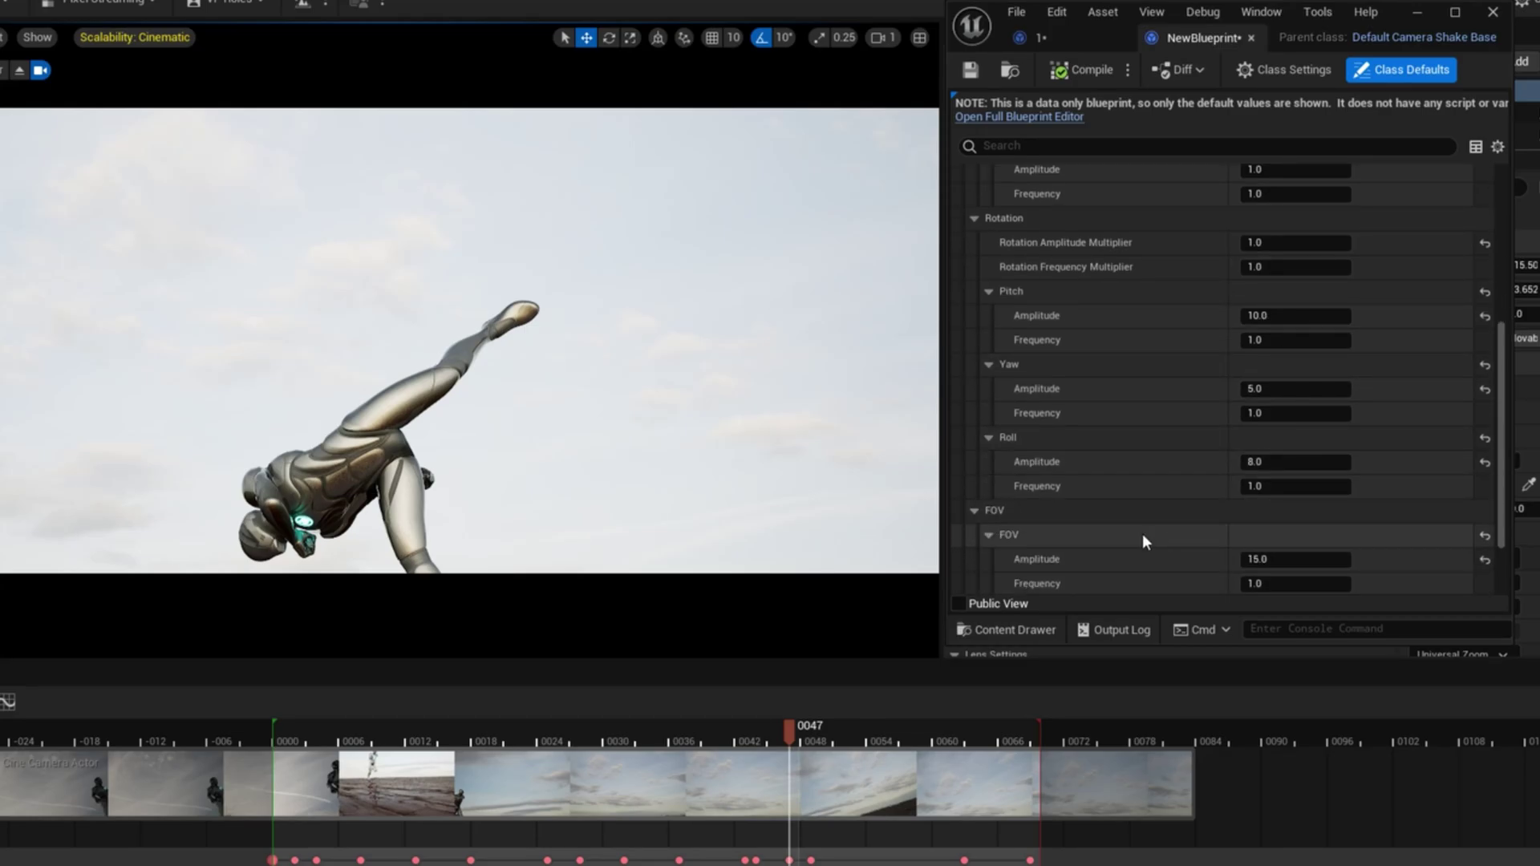
scroll(1144, 542, "down", 3)
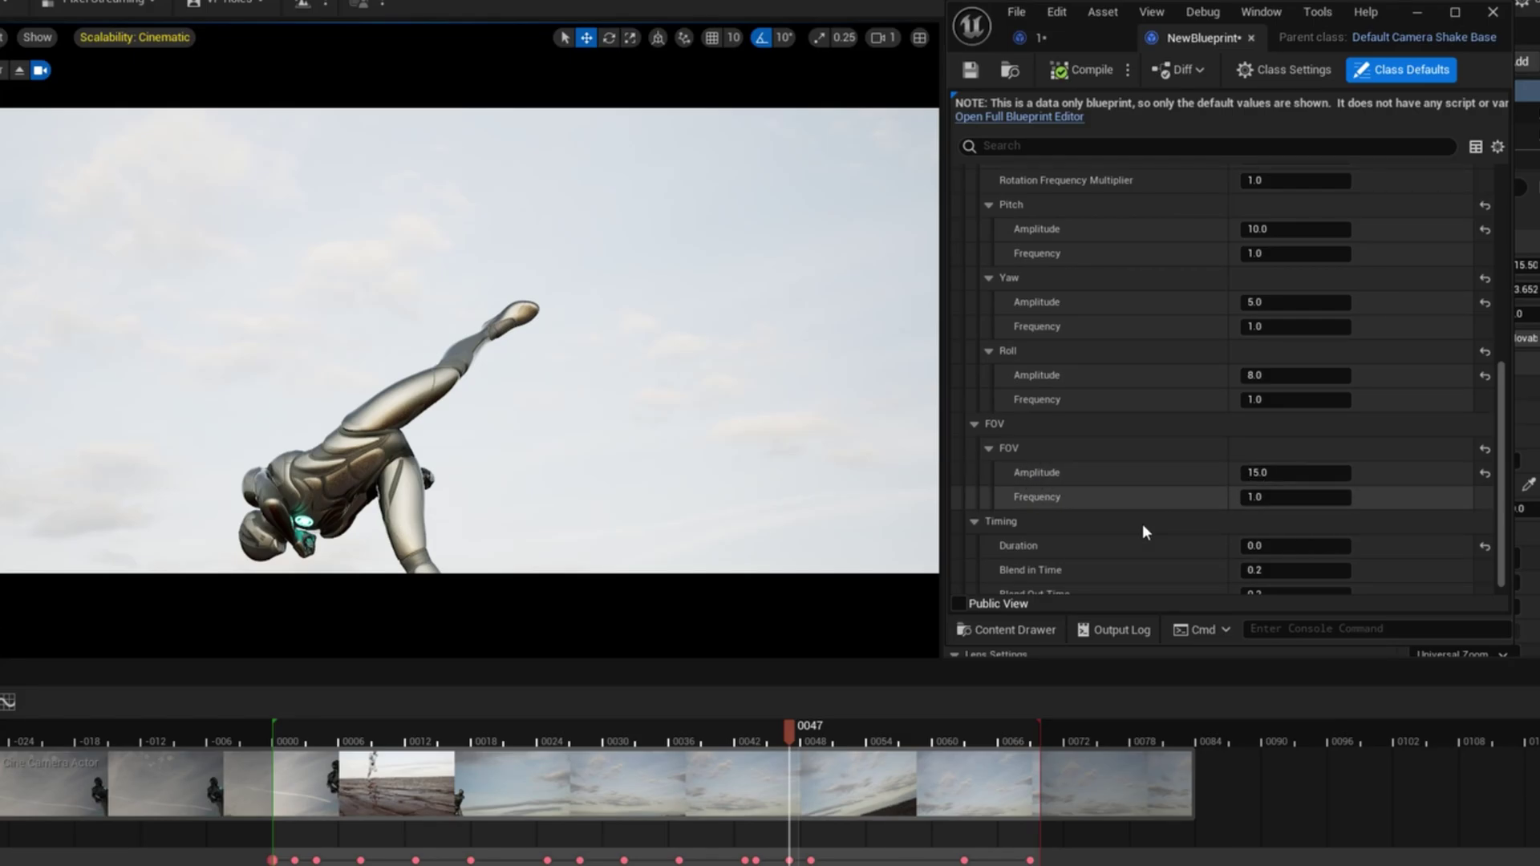
scroll(1235, 241, "up", 8)
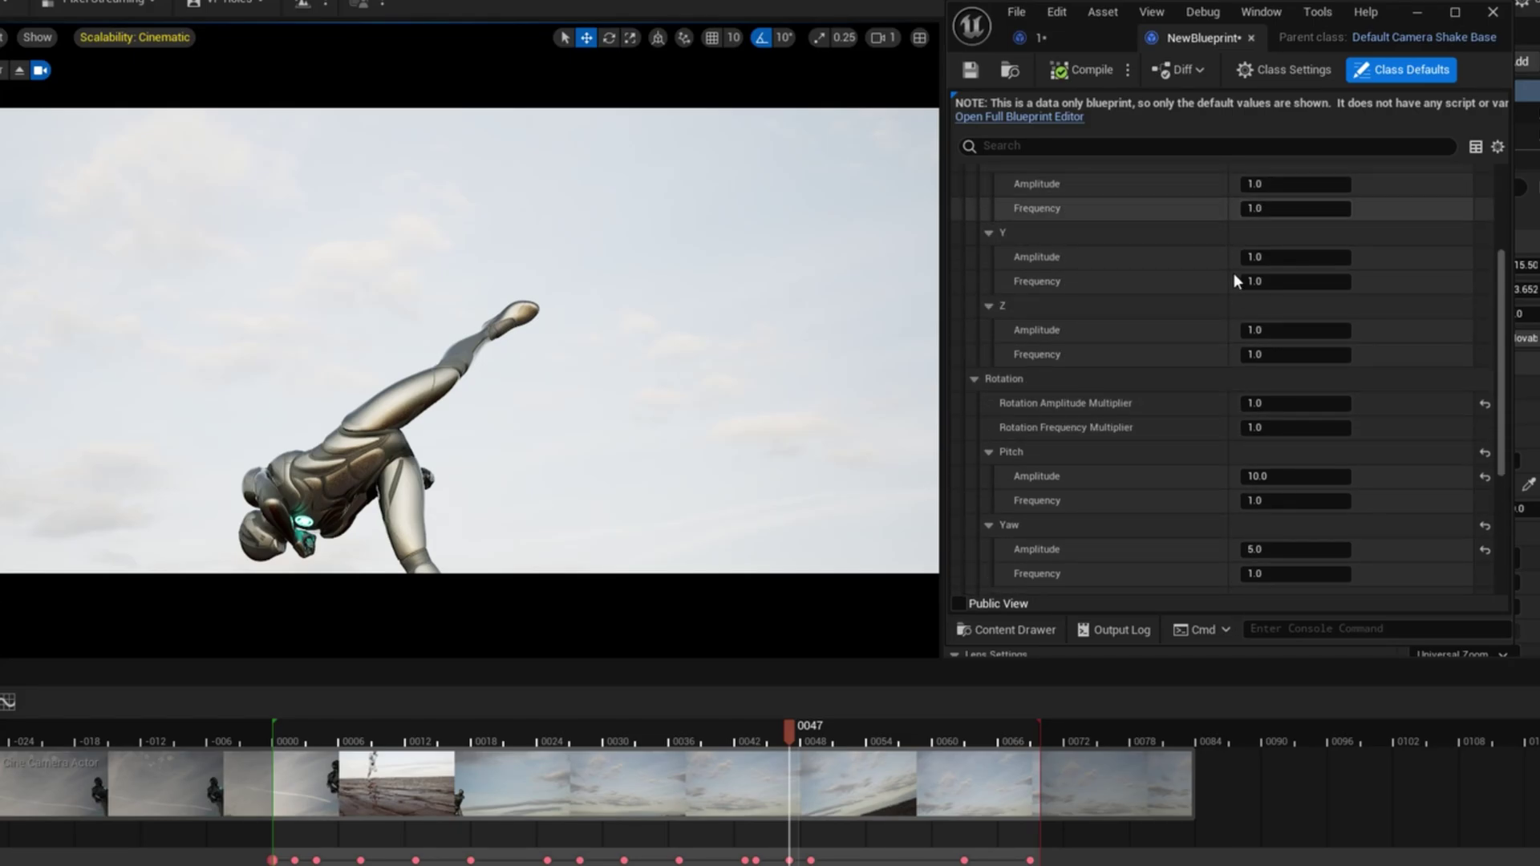
scroll(1221, 265, "up", 4)
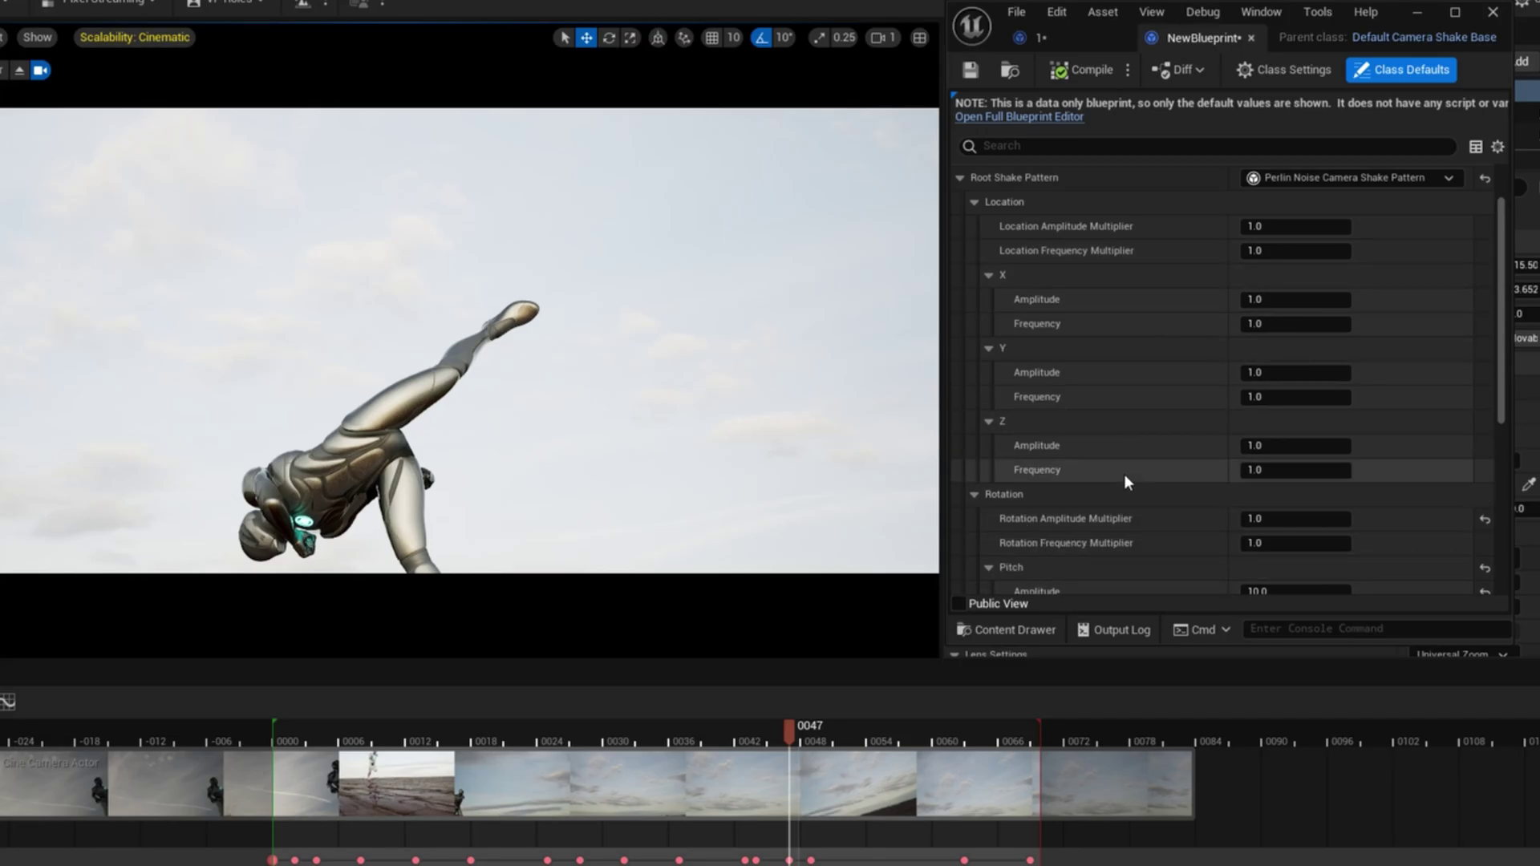
scroll(1122, 472, "down", 2)
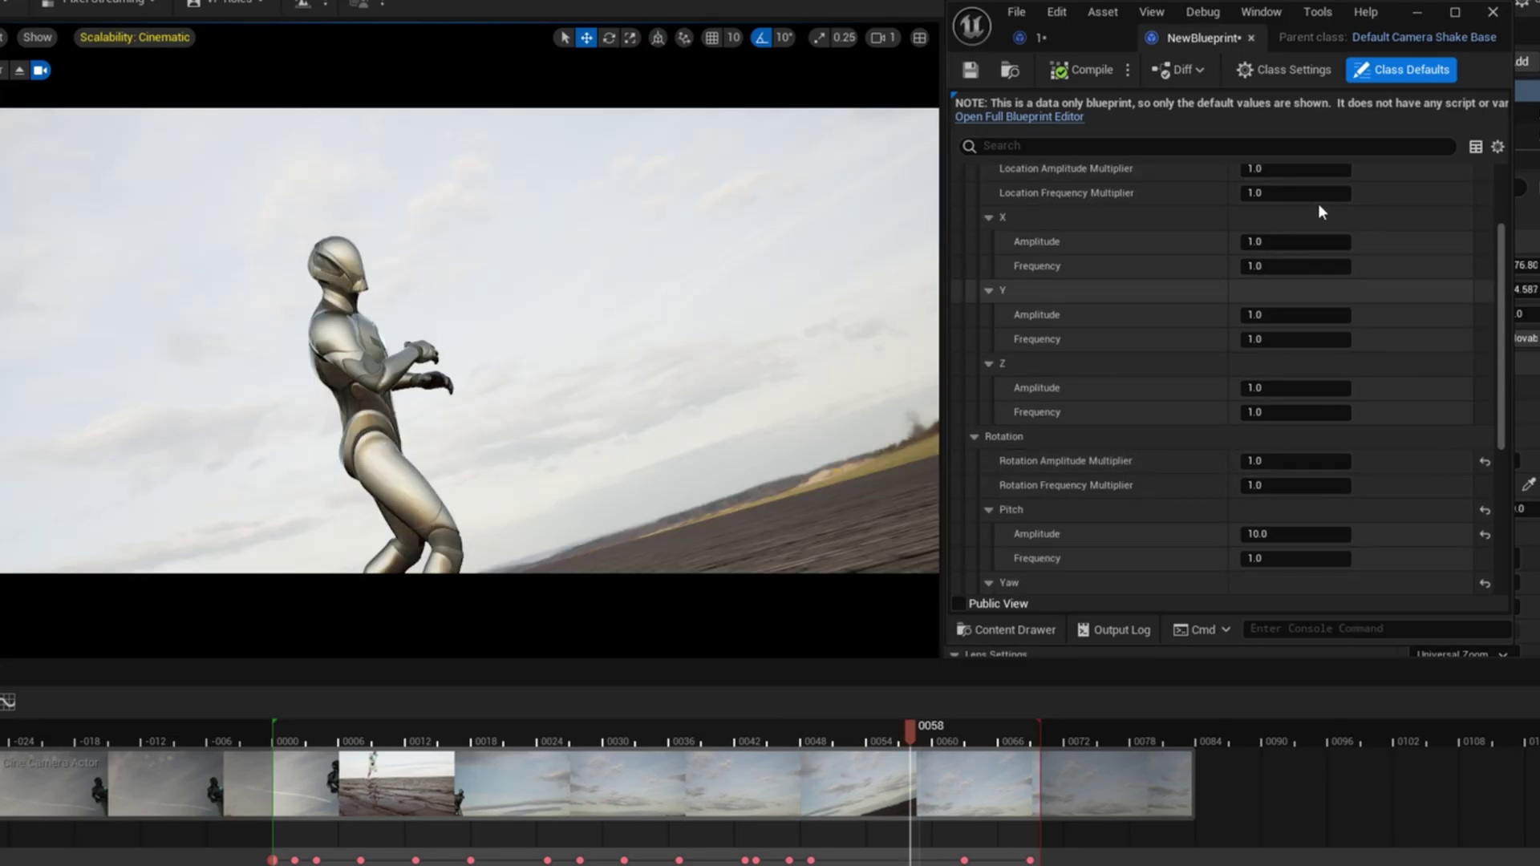
scroll(1238, 479, "down", 2)
Play the sequence from frame 0 with the camera shake active and stop it at frame 44
left_click(309, 745)
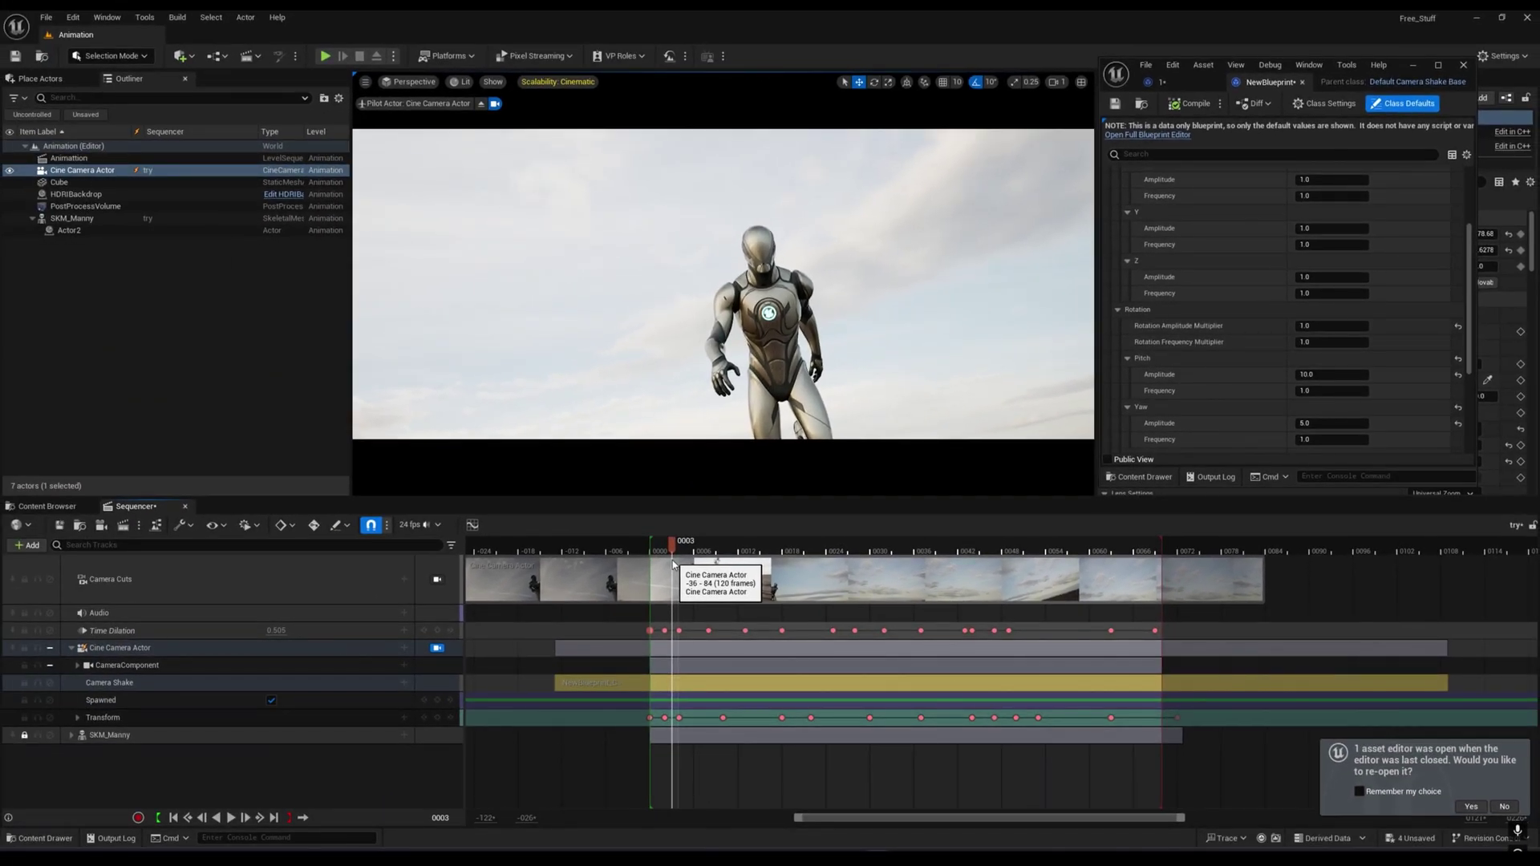
left_click_drag(673, 561, 650, 556)
key("space")
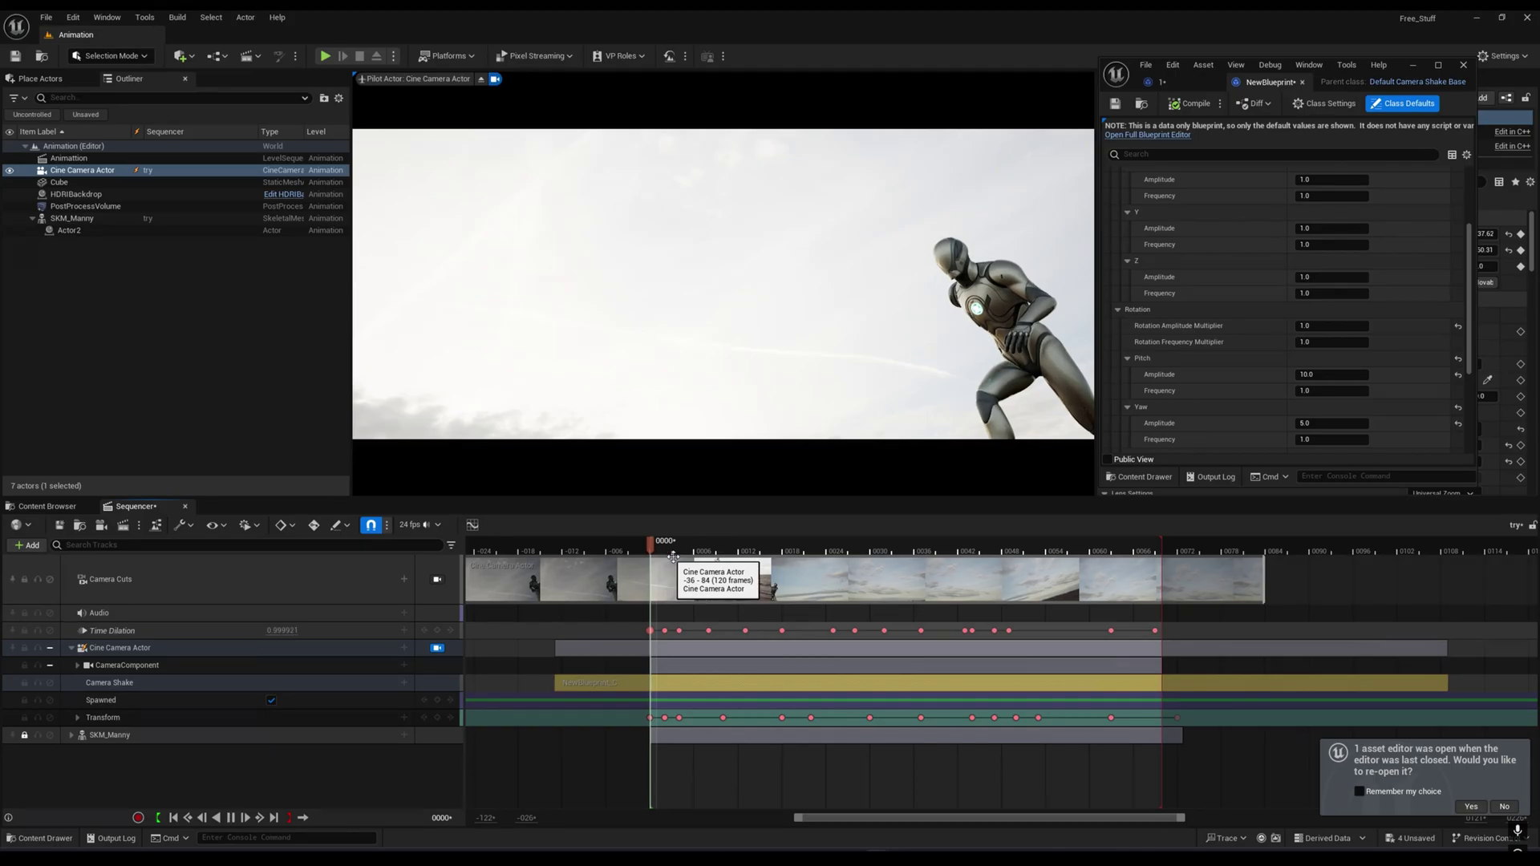
scroll(1273, 251, "down", 7)
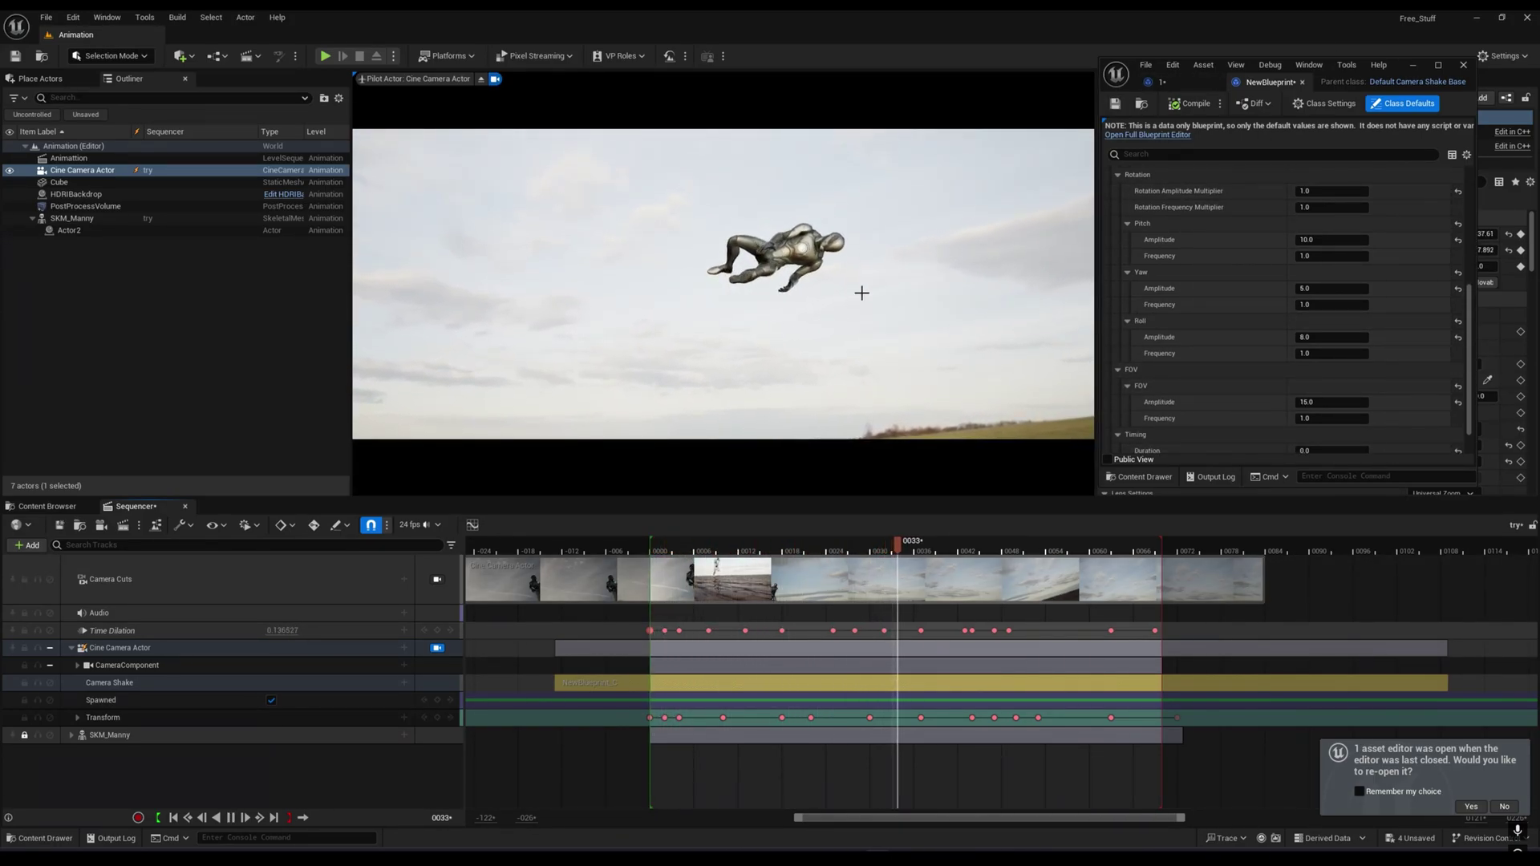
key("space")
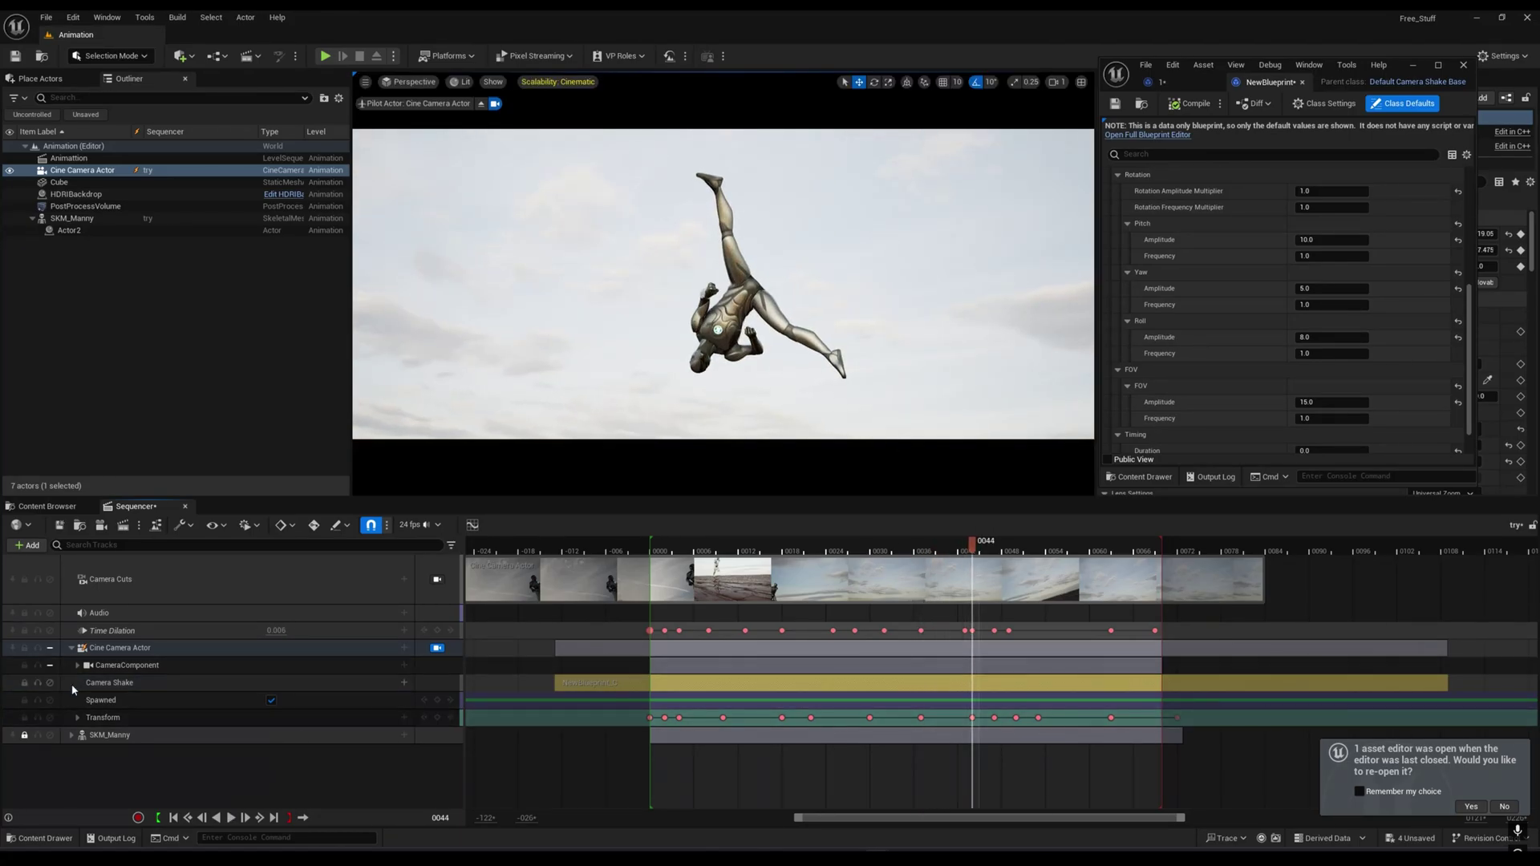
Deactivate the Camera Shake track and play the sequence from near its start to frame 34 for comparison
left_click(55, 687)
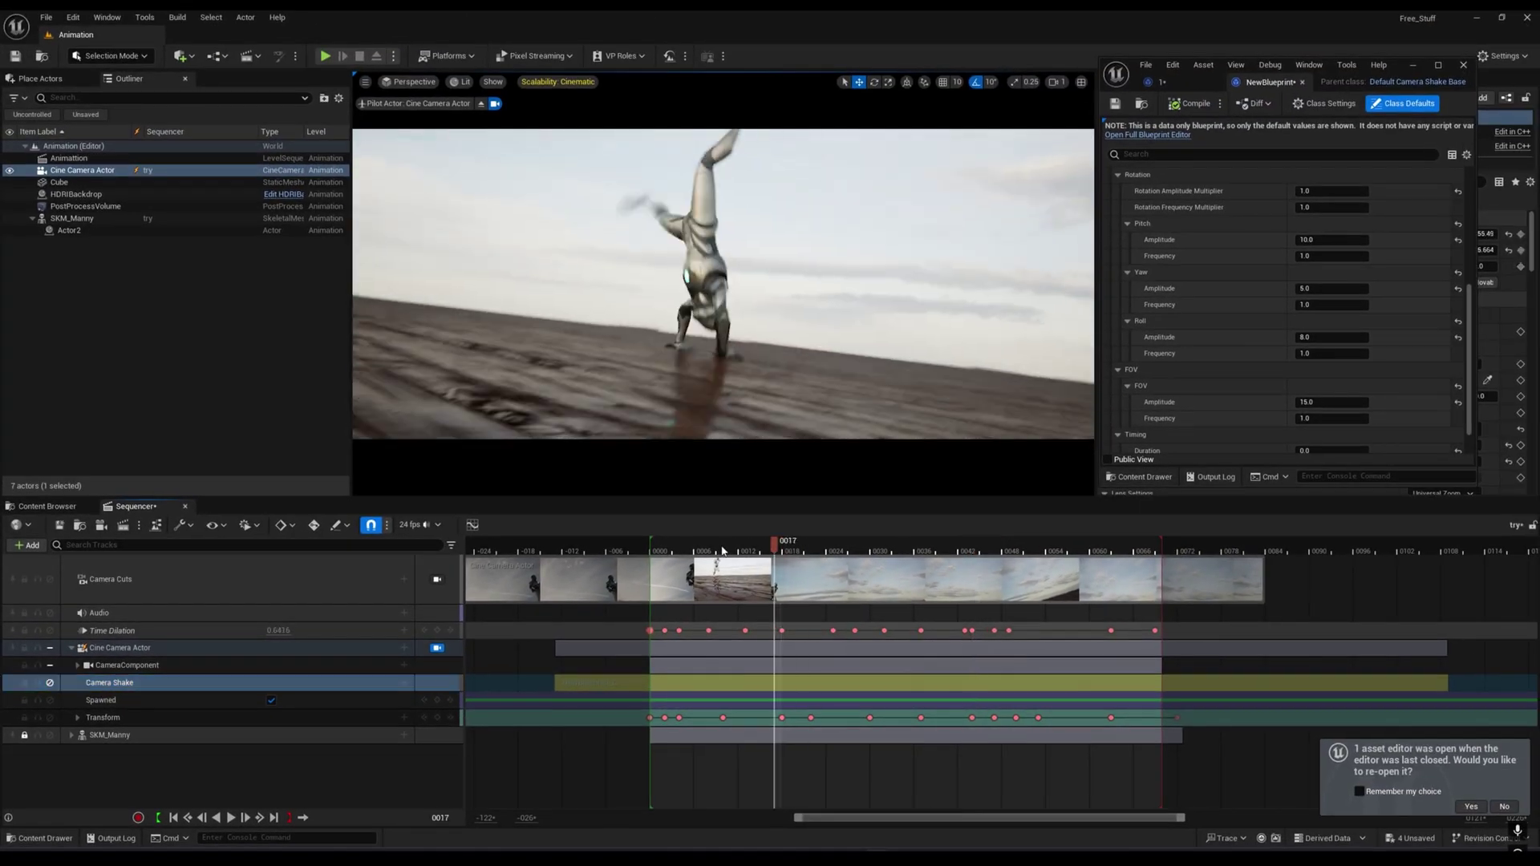
left_click_drag(722, 551, 655, 552)
key("space")
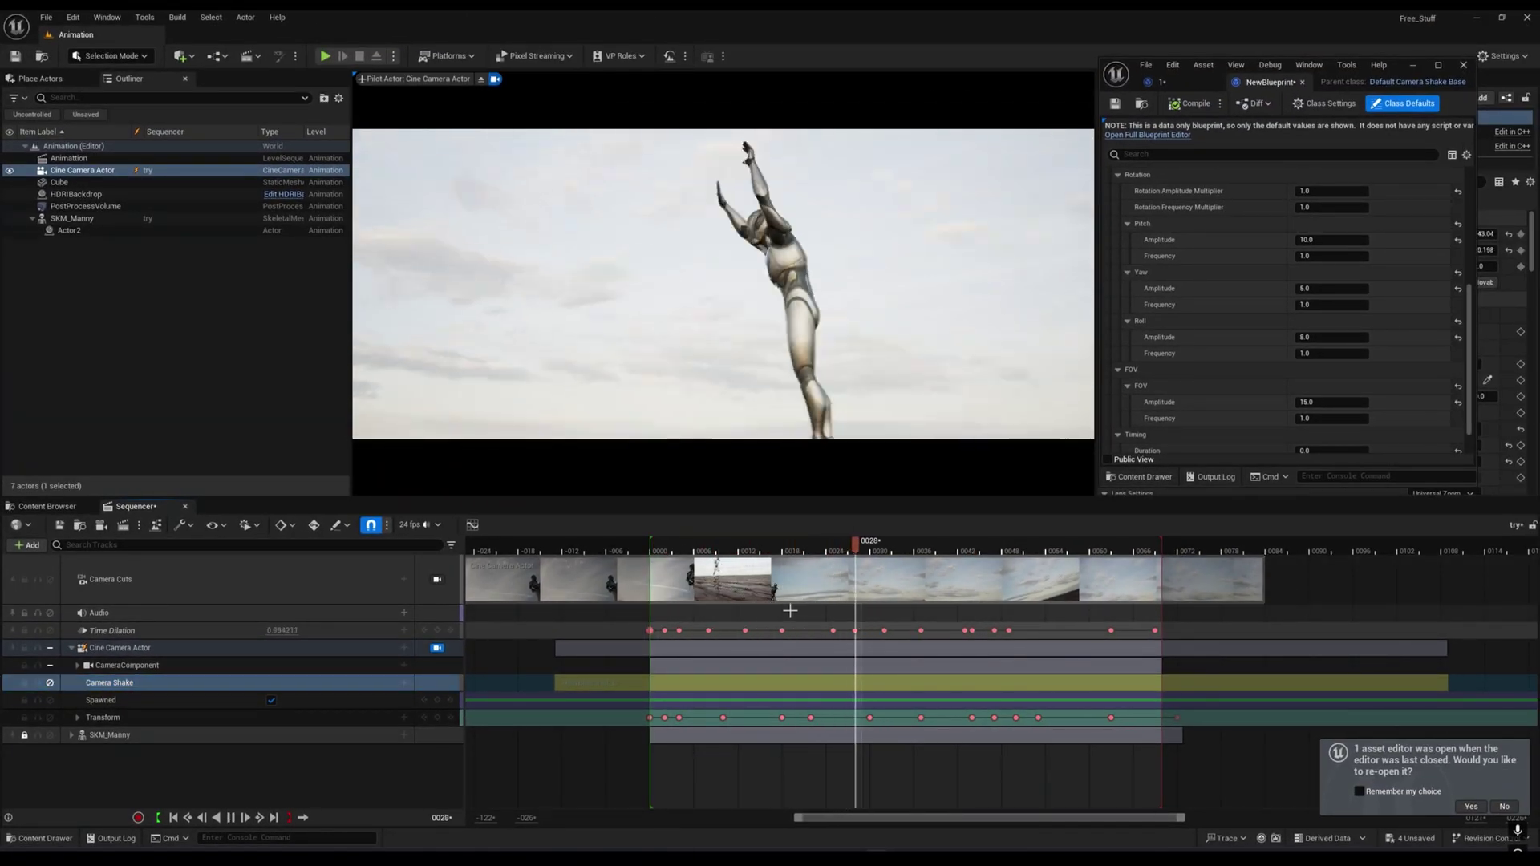
key("space")
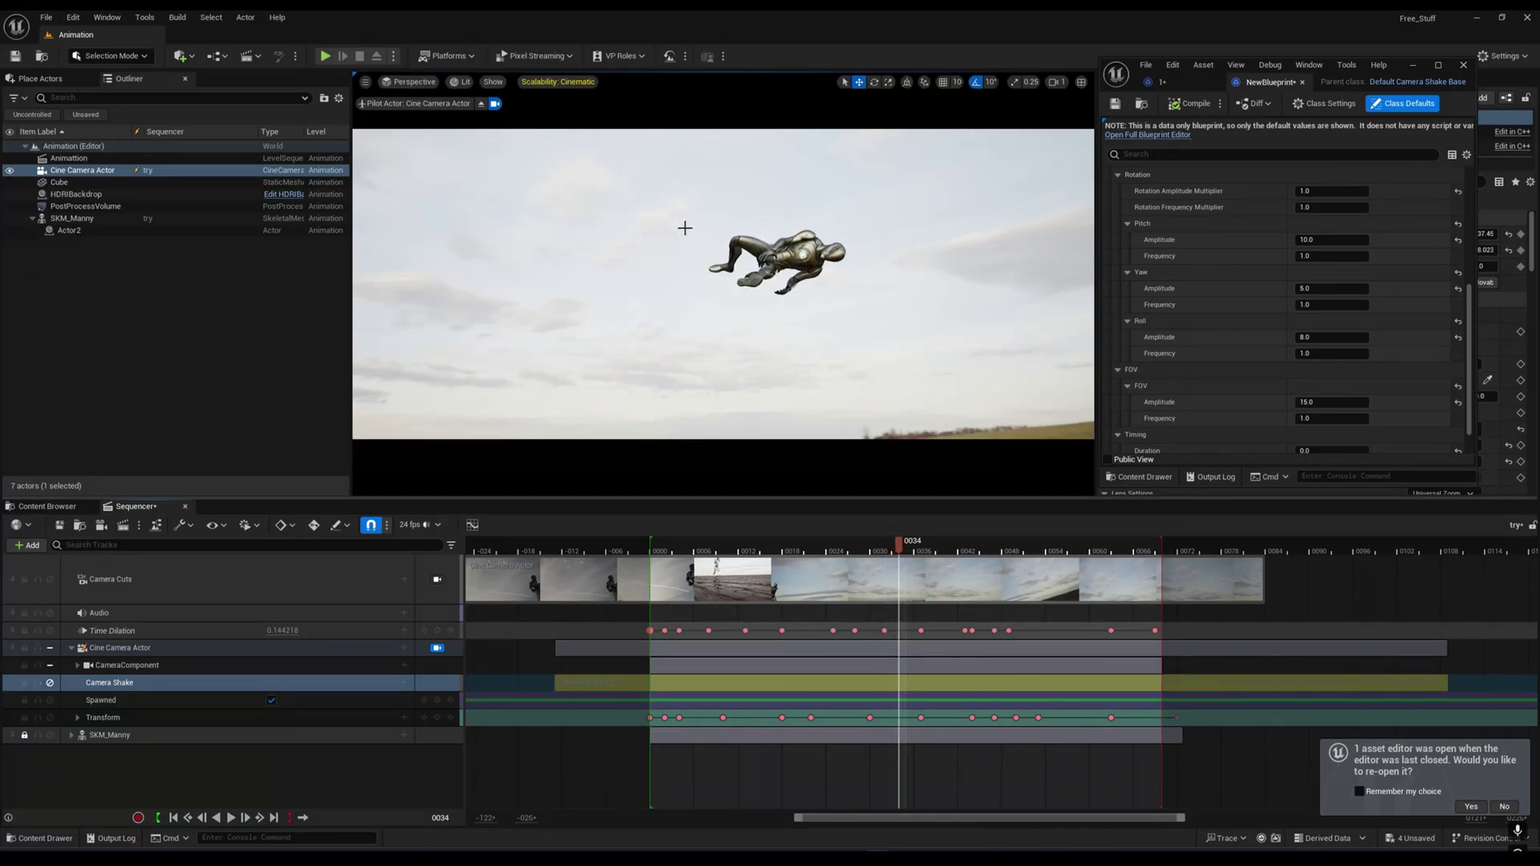
Reactivate the Camera Shake track, scrub through the sequence to compare the motion, and save the sequence
left_click(49, 684)
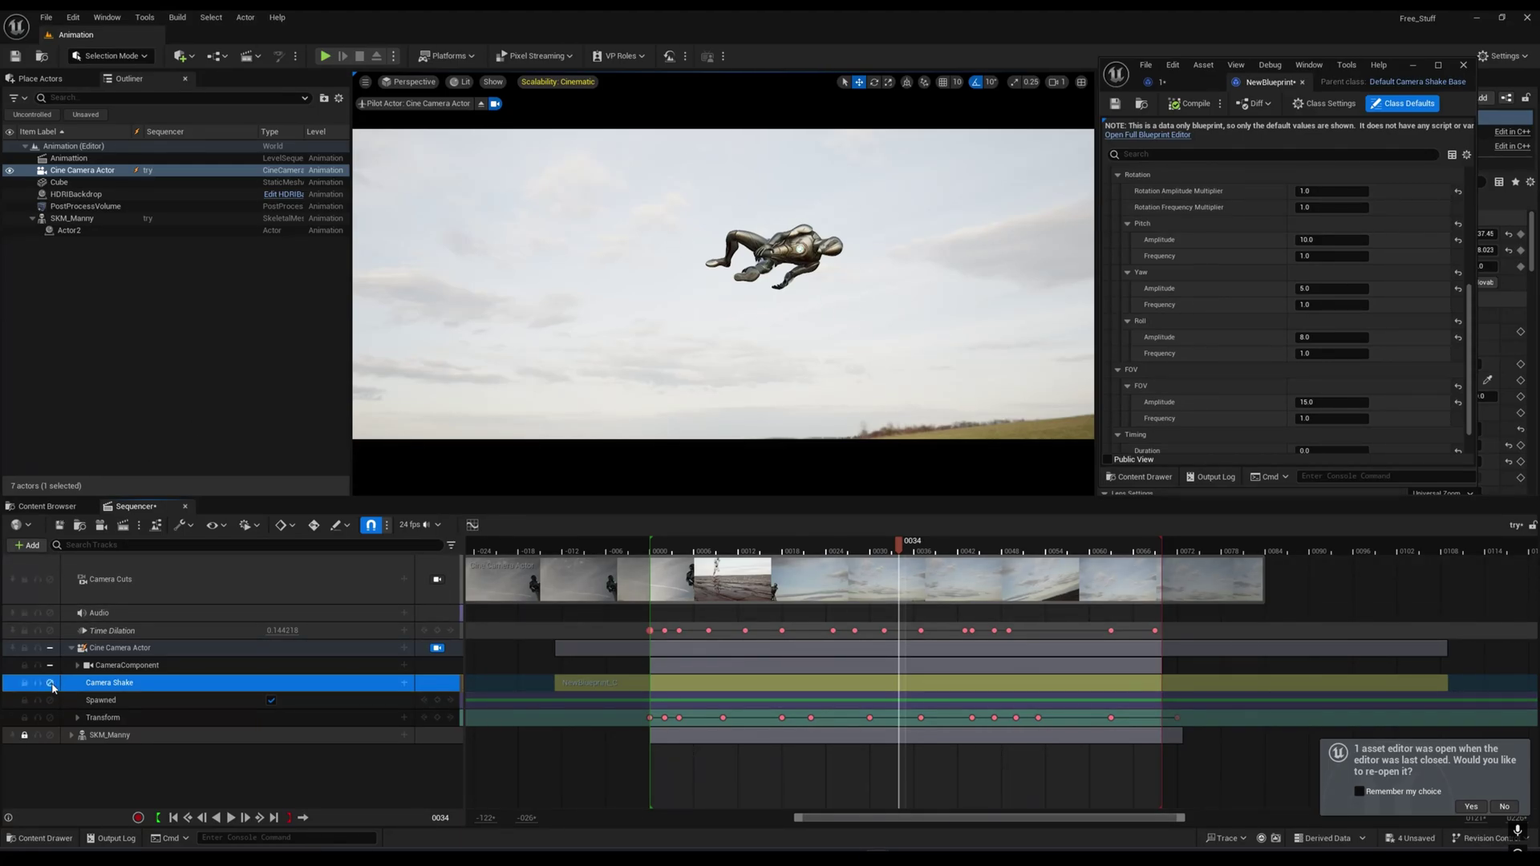
left_click(945, 554)
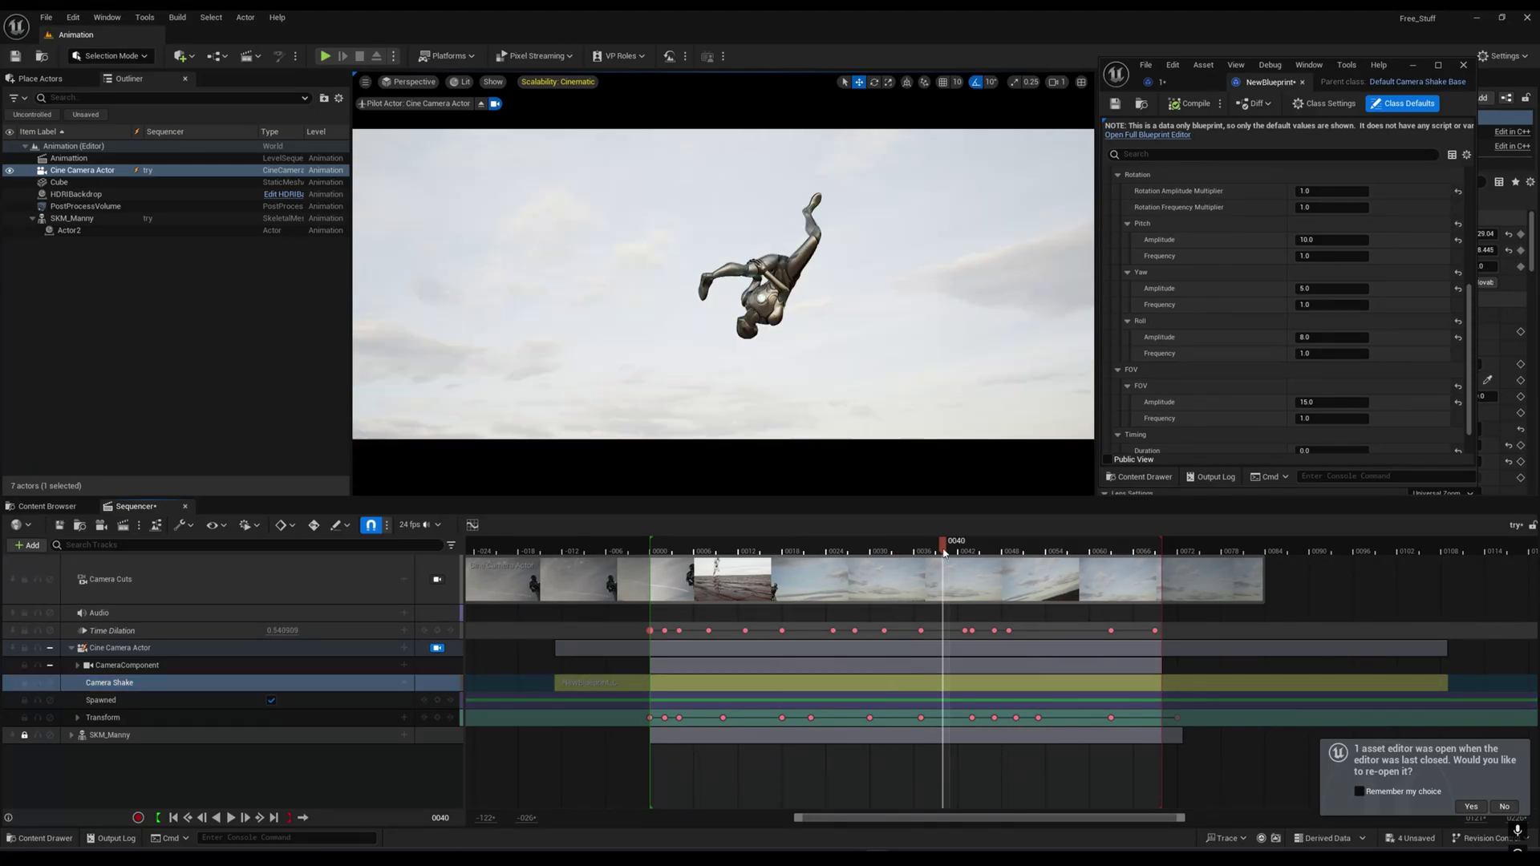
left_click_drag(938, 547, 750, 536)
left_click(849, 551)
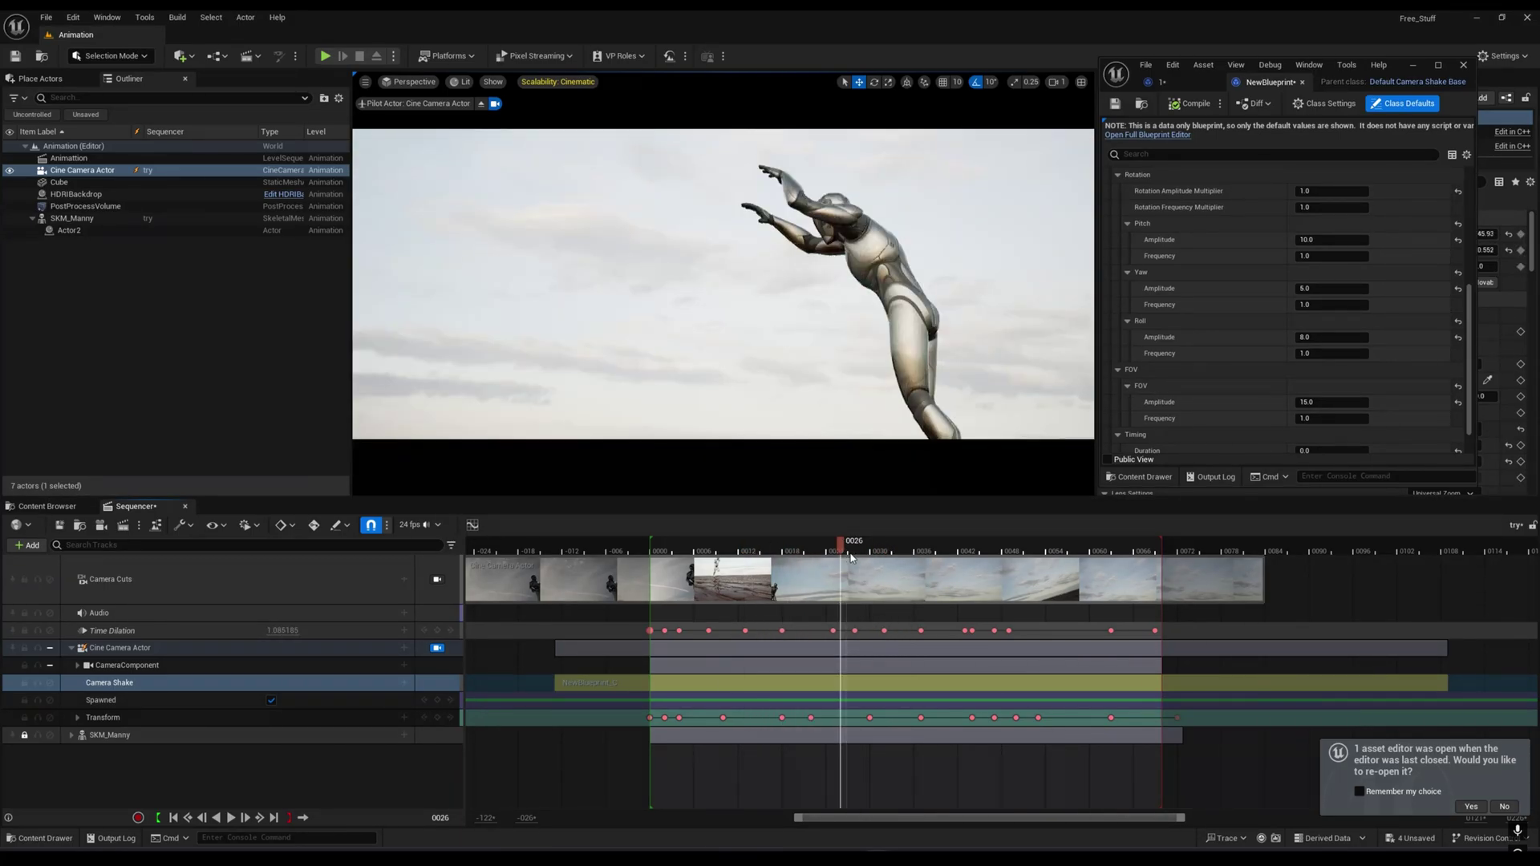
left_click(943, 334)
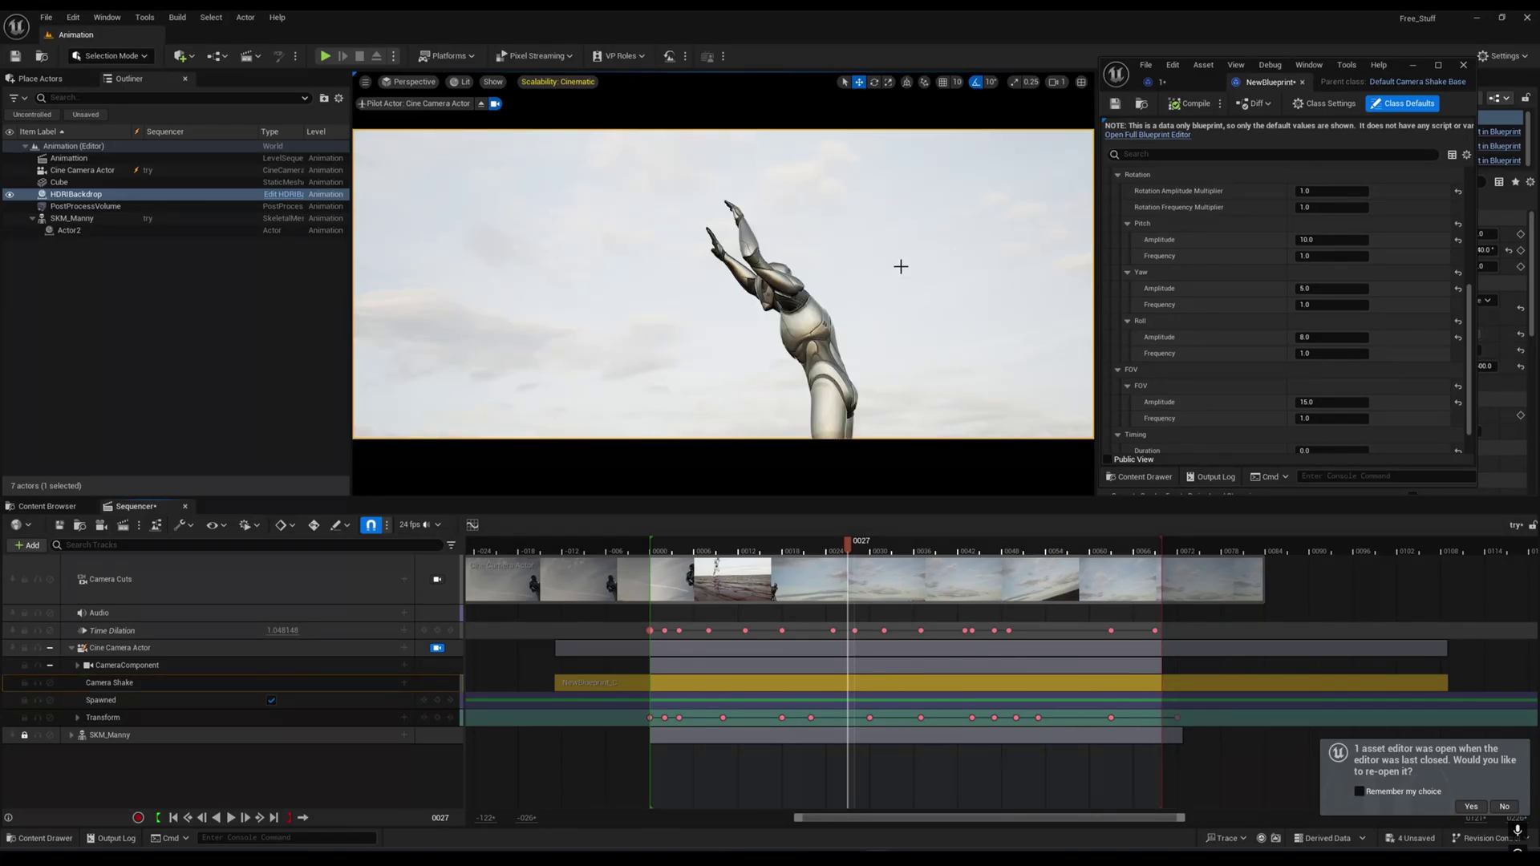
key("ctrl+s")
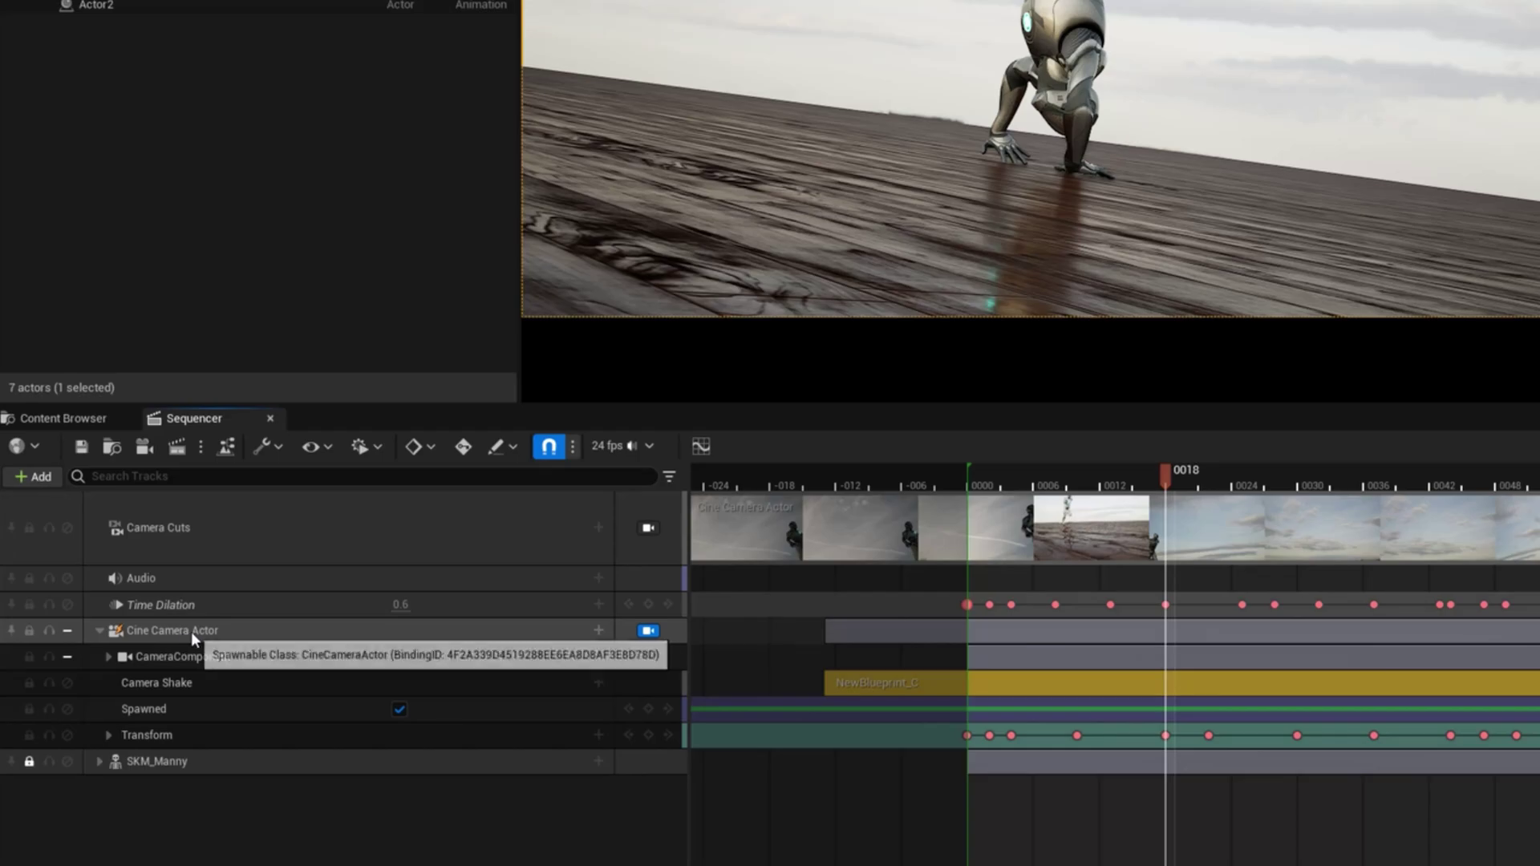
Bake the Cine Camera Actor's transform over frames 0000 to 0070 with Baking Key Settings set to All Frames
left_click(191, 632)
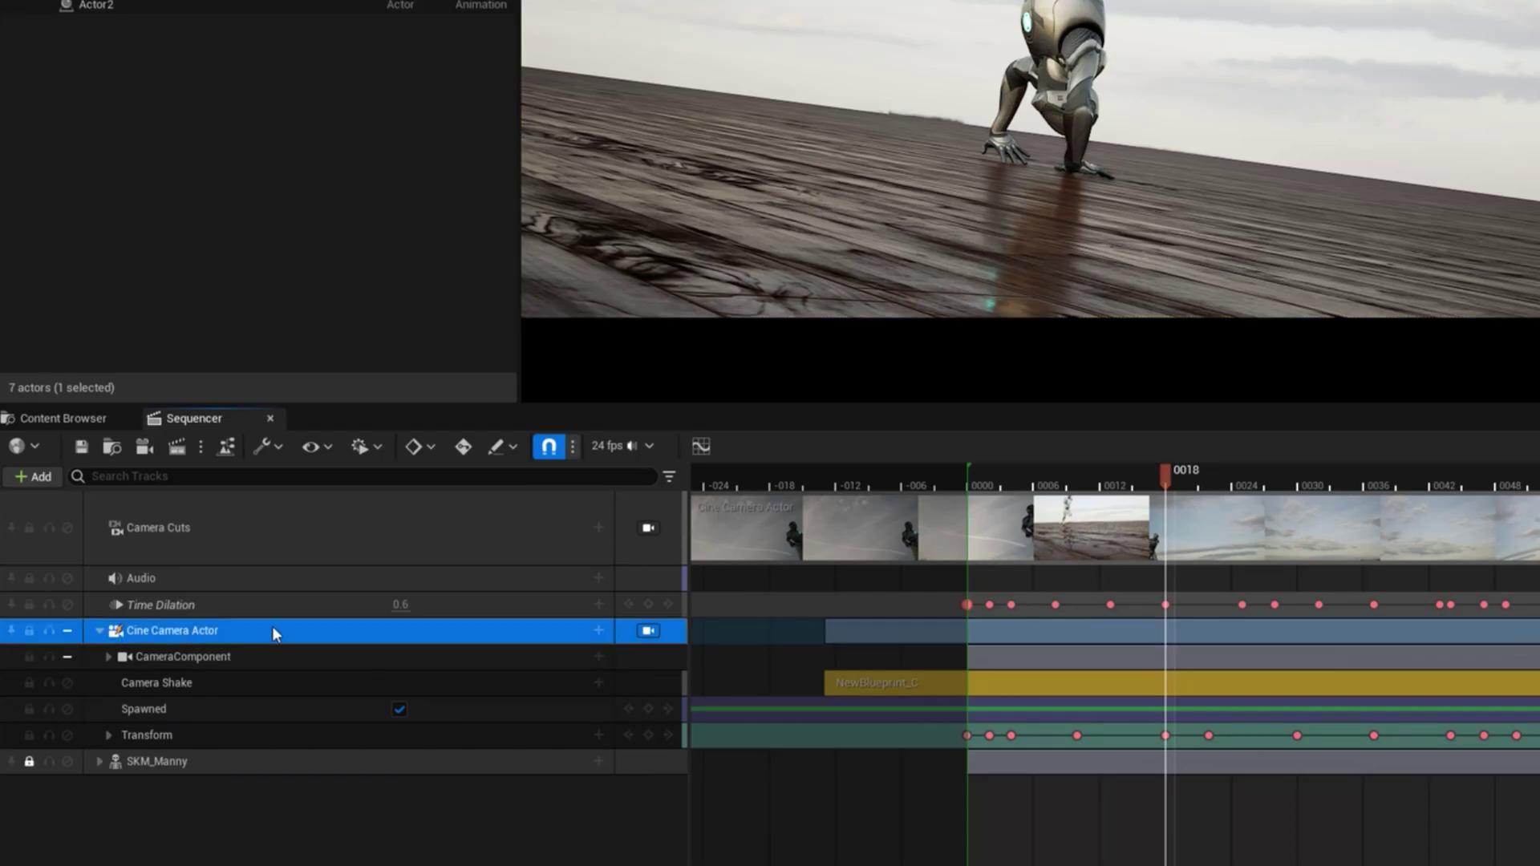
left_click(268, 449)
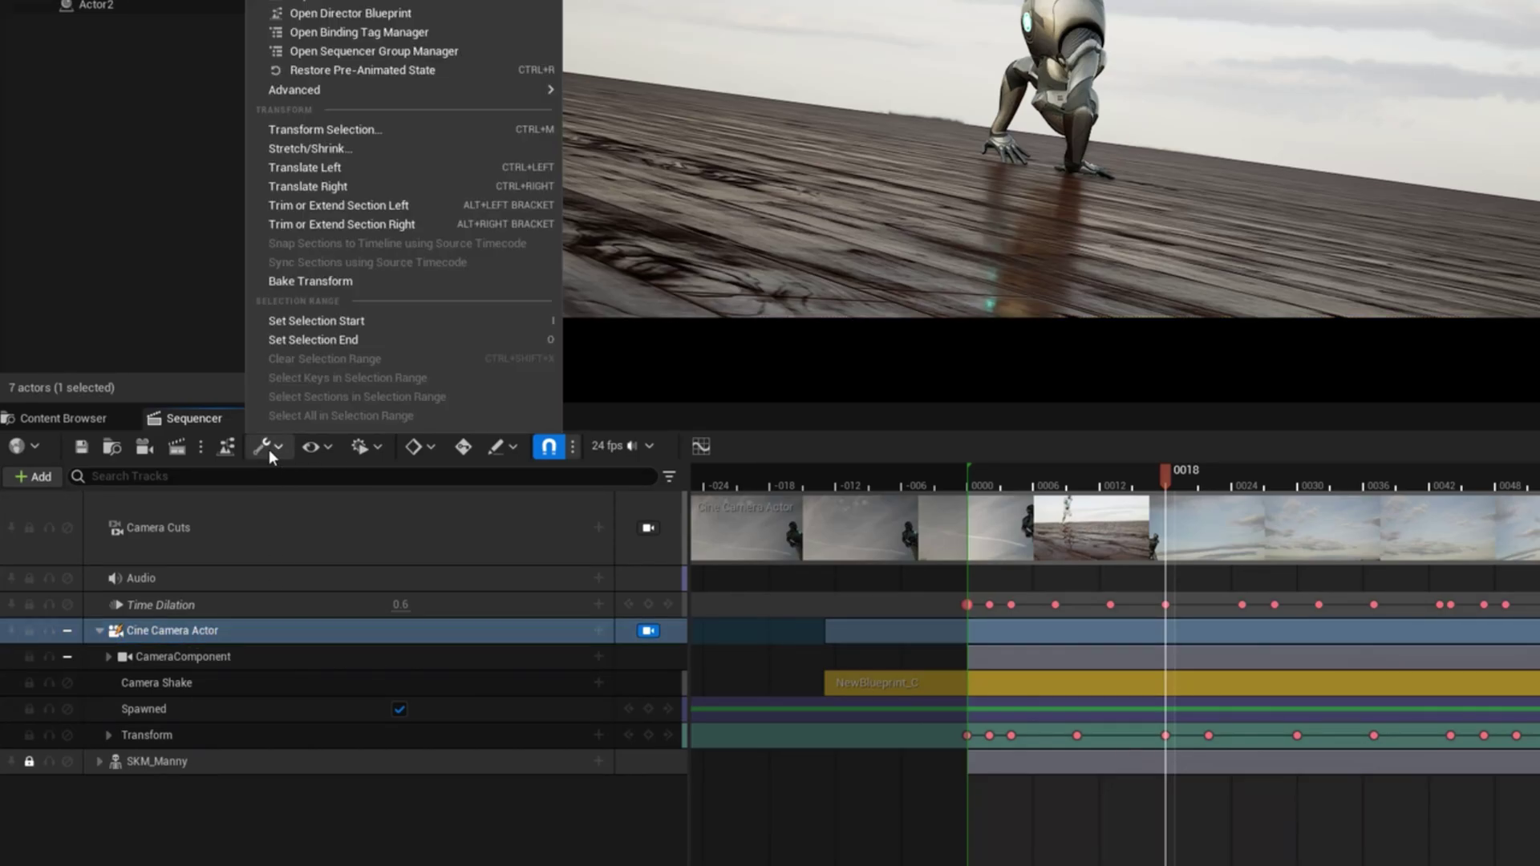
left_click(302, 282)
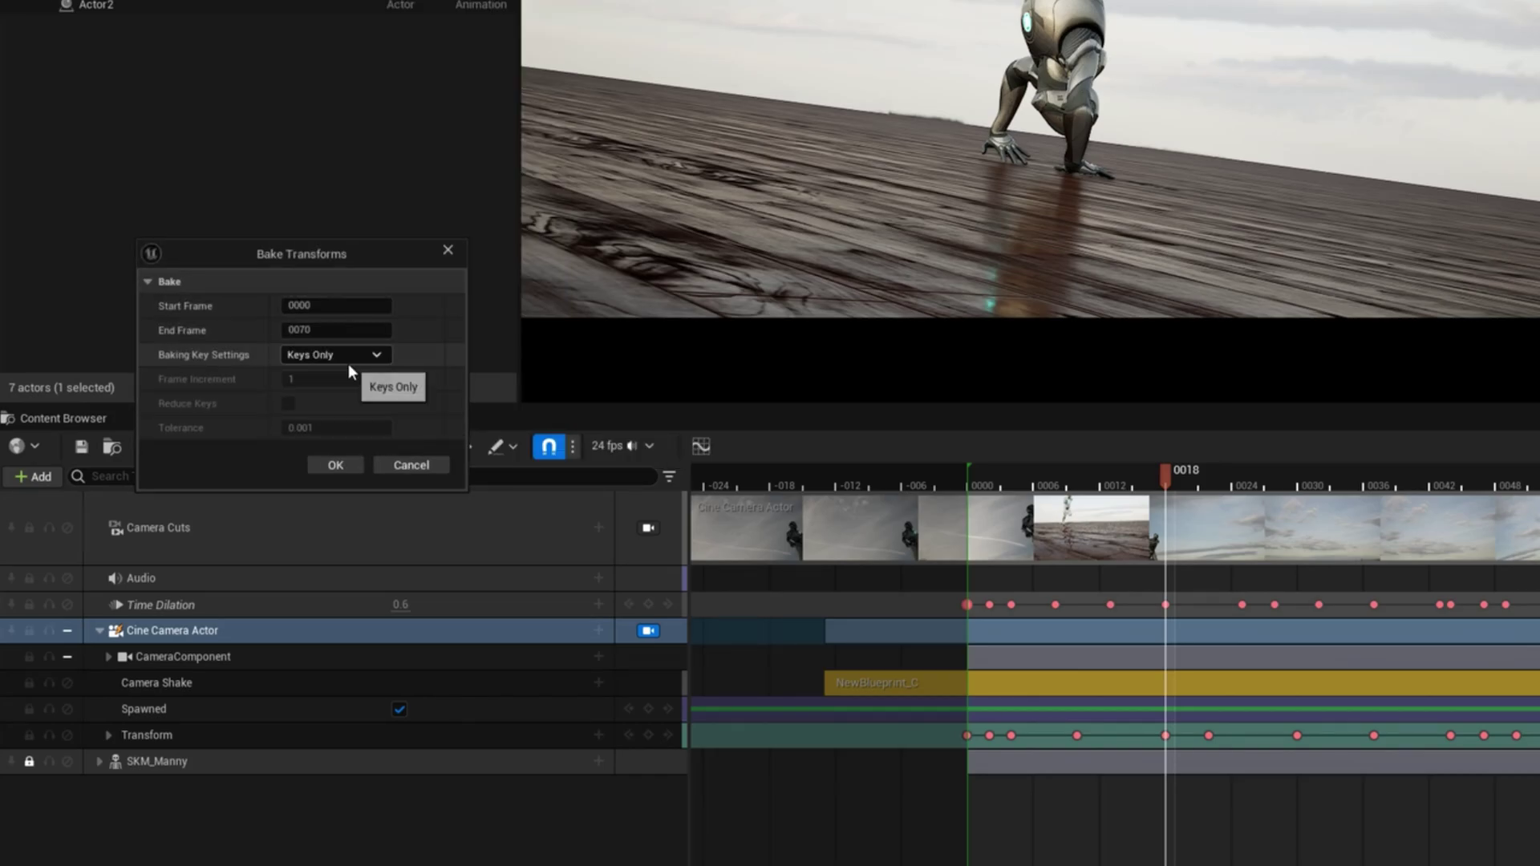
left_click(330, 356)
left_click(332, 391)
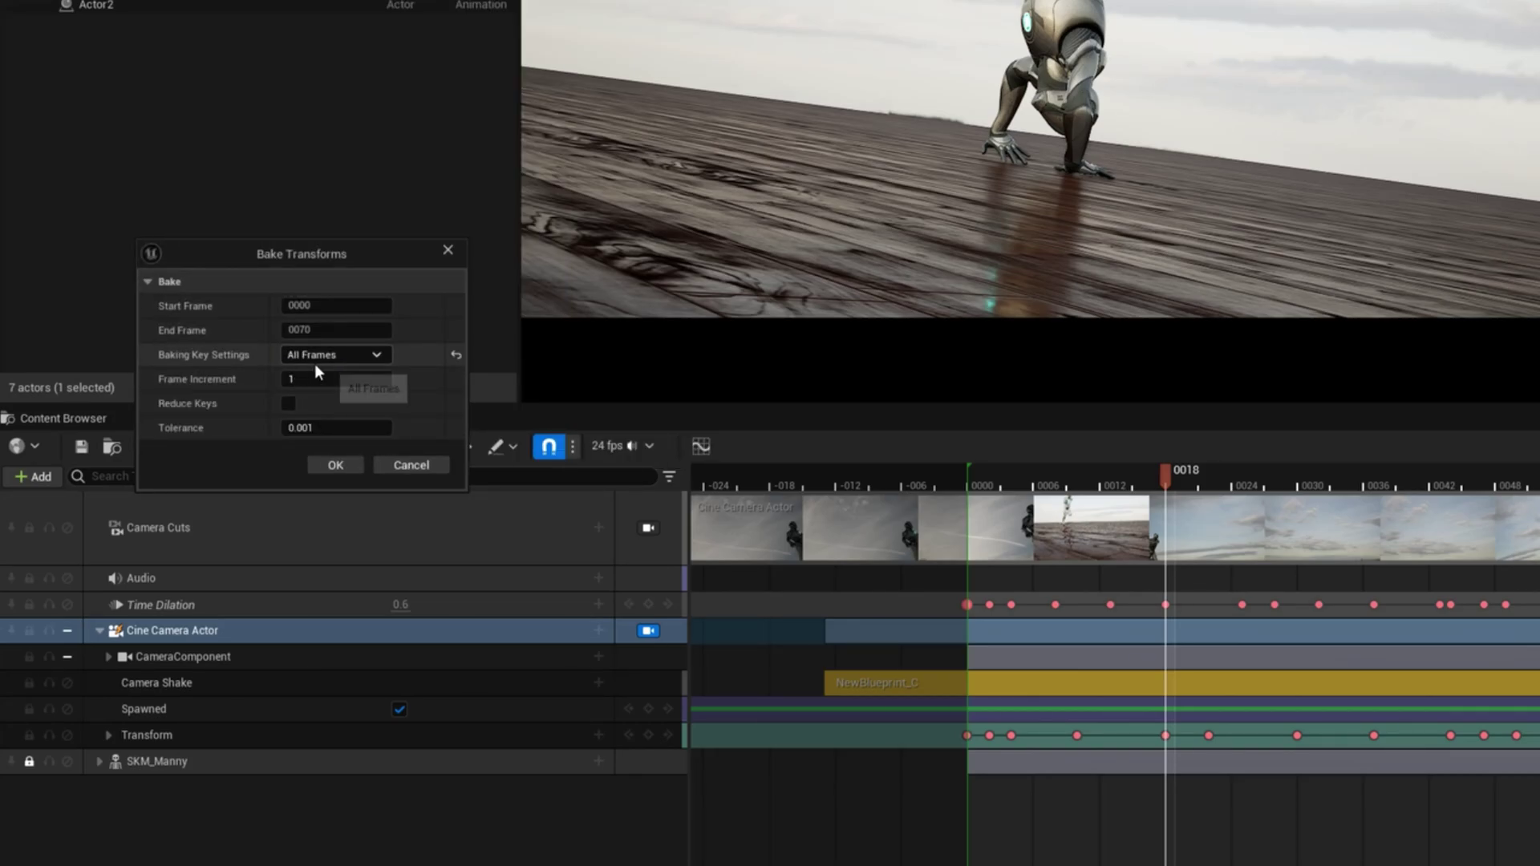
left_click(345, 465)
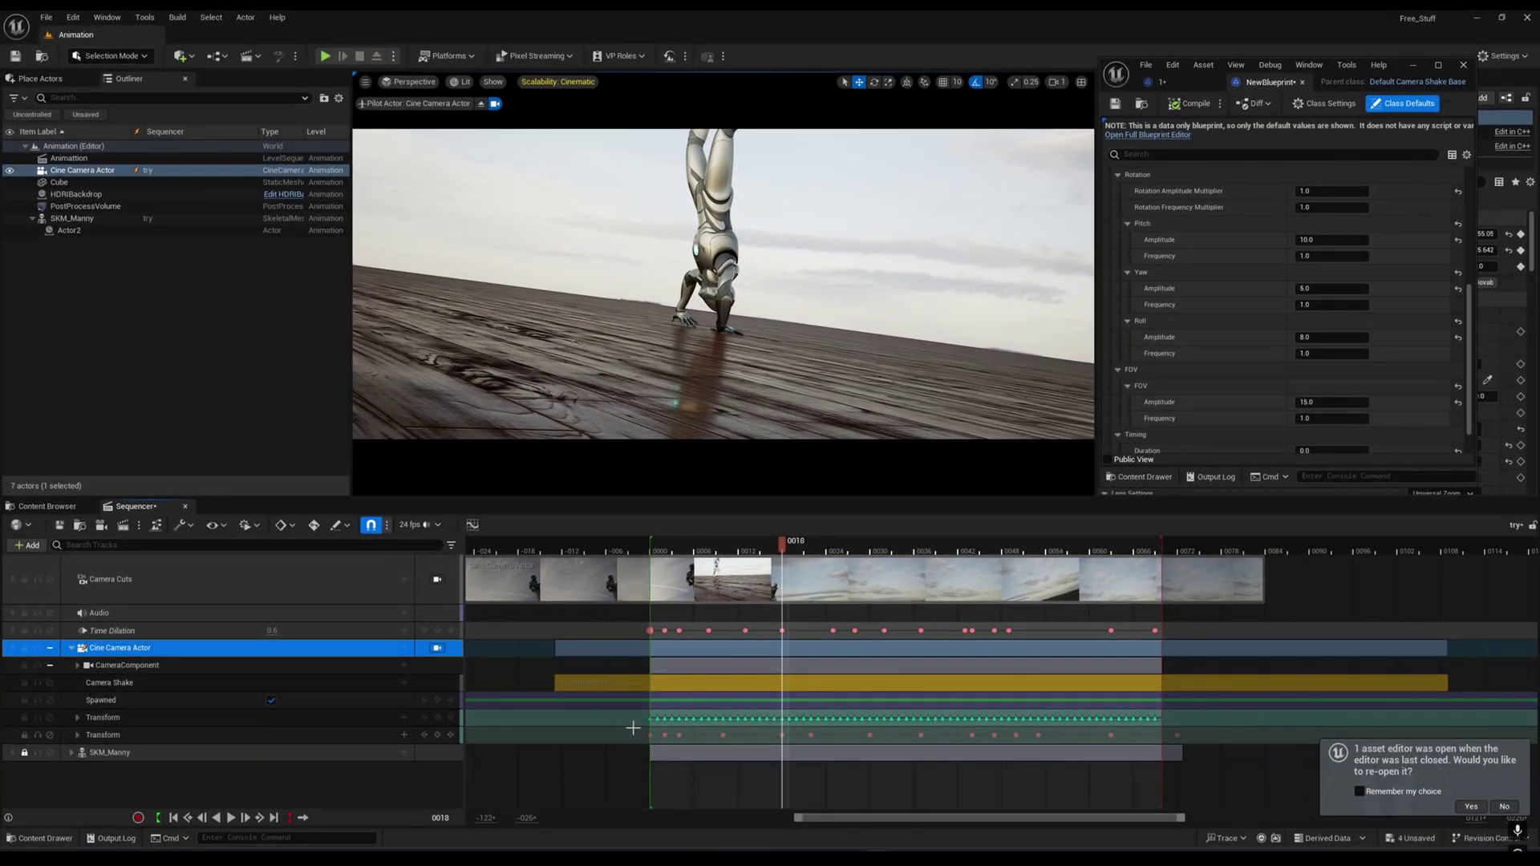
Highlight the baked keys on the Cine Camera Actor's upper Transform track and move the playhead to frame 6
left_click_drag(634, 714, 1203, 726)
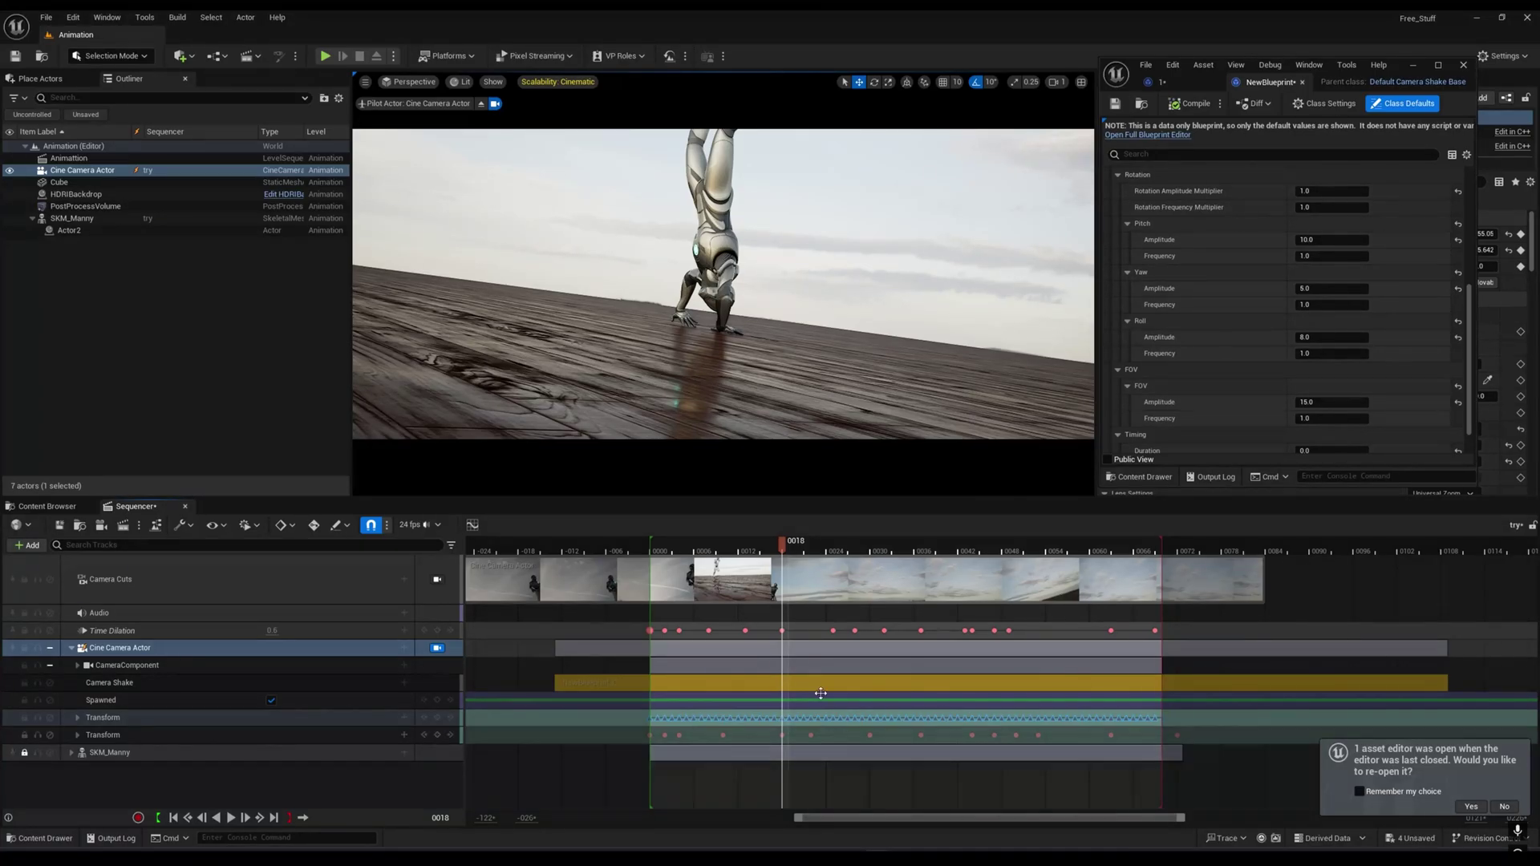
left_click_drag(633, 623, 1158, 637)
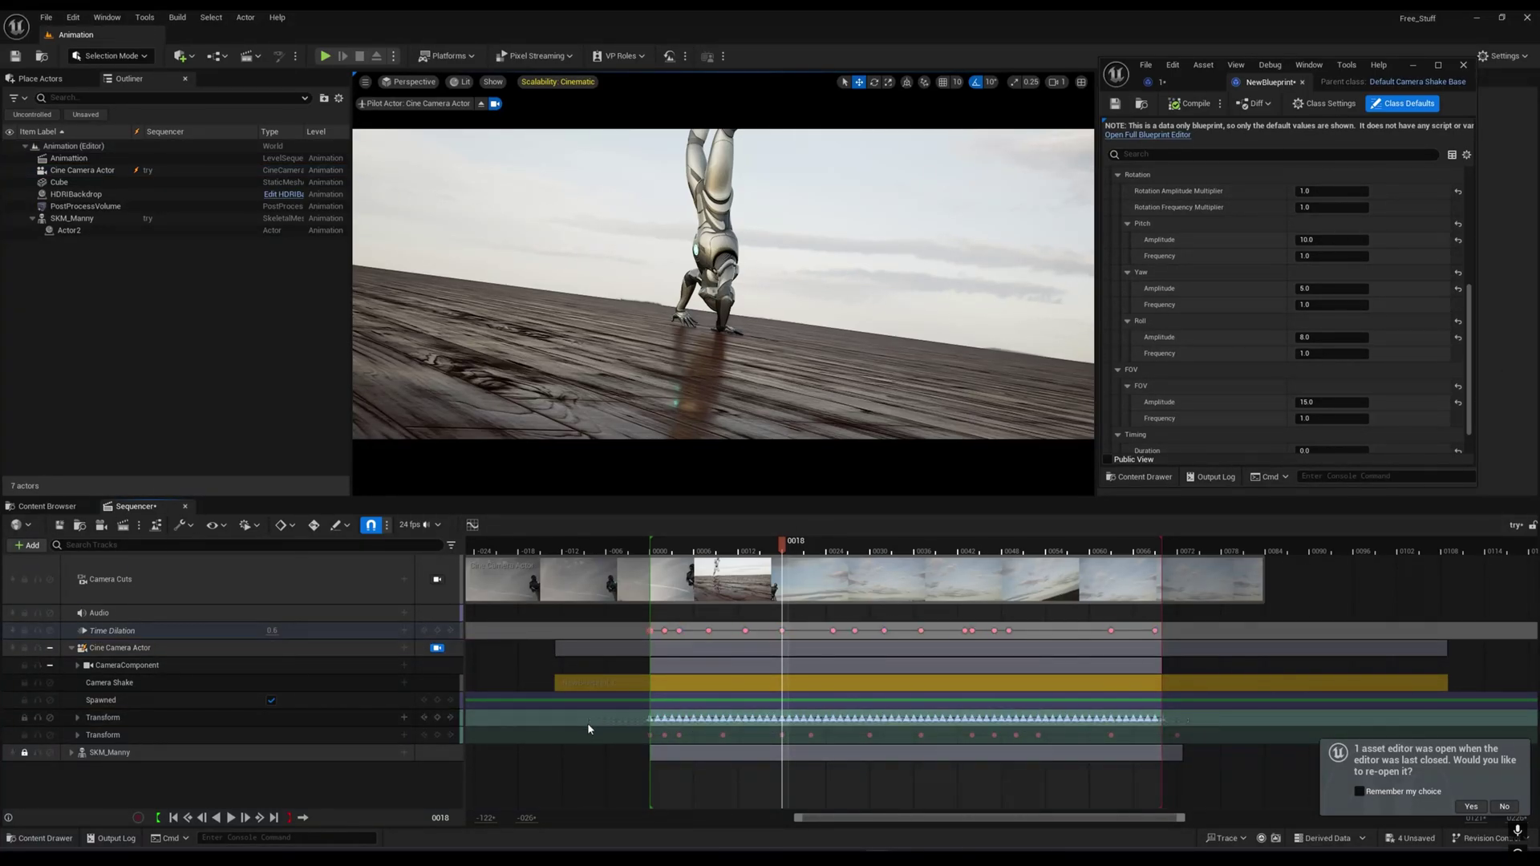
left_click_drag(617, 712, 1165, 721)
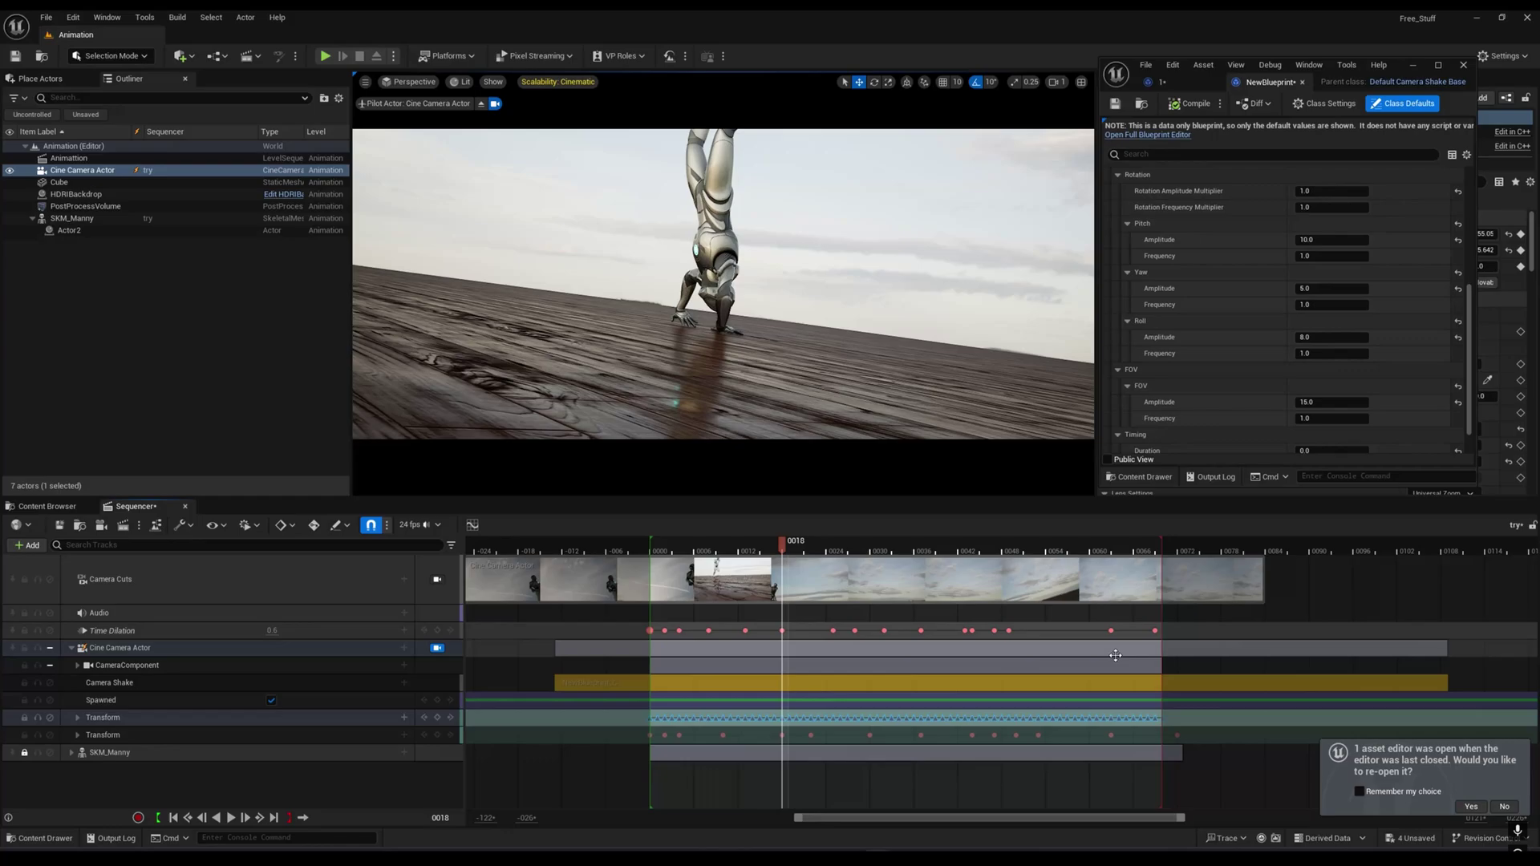
left_click(823, 250)
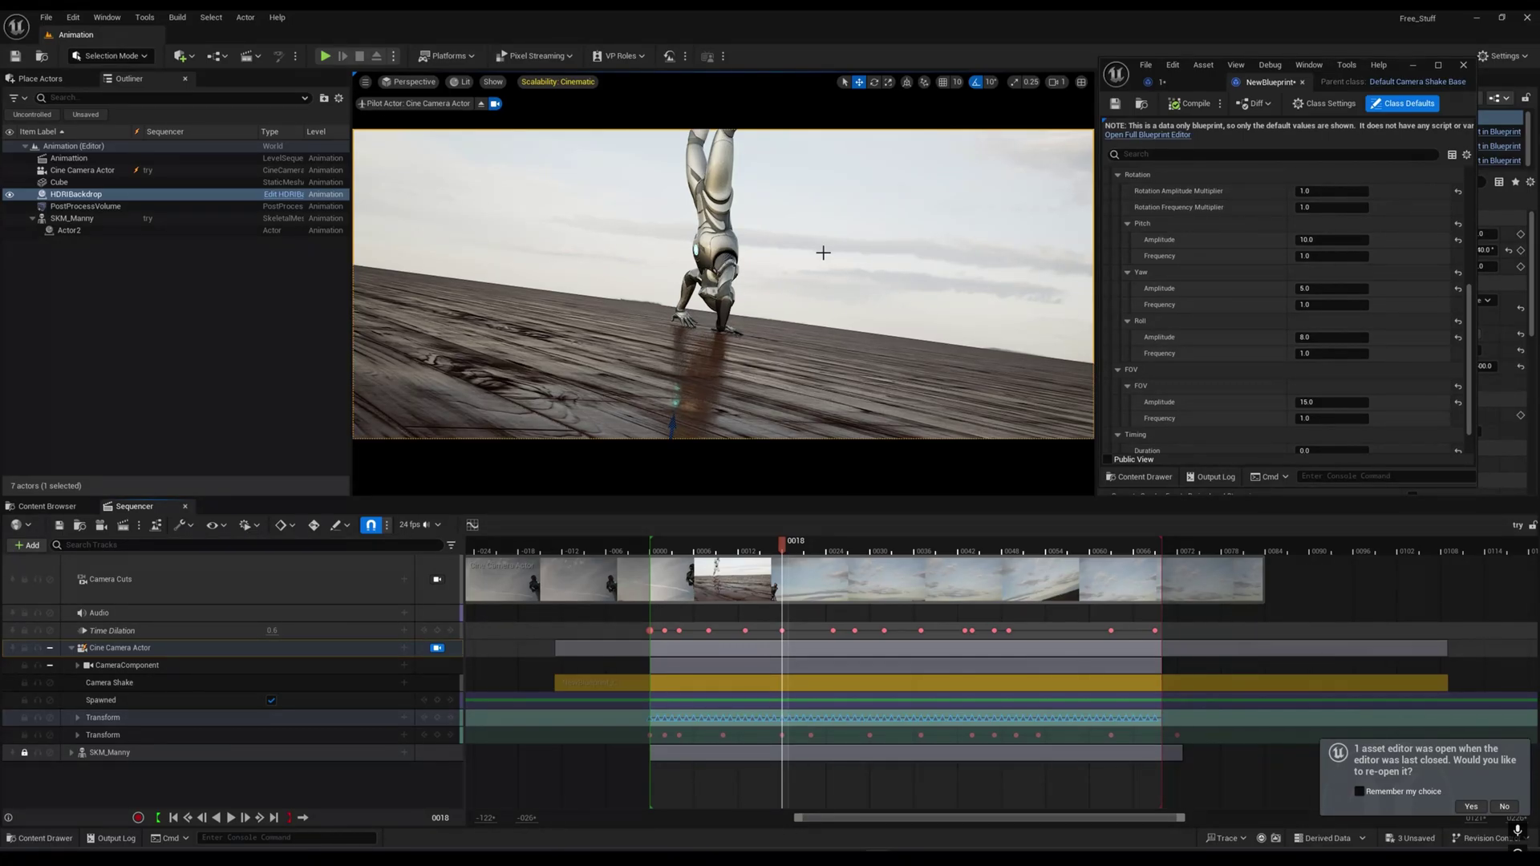
left_click_drag(782, 543, 694, 552)
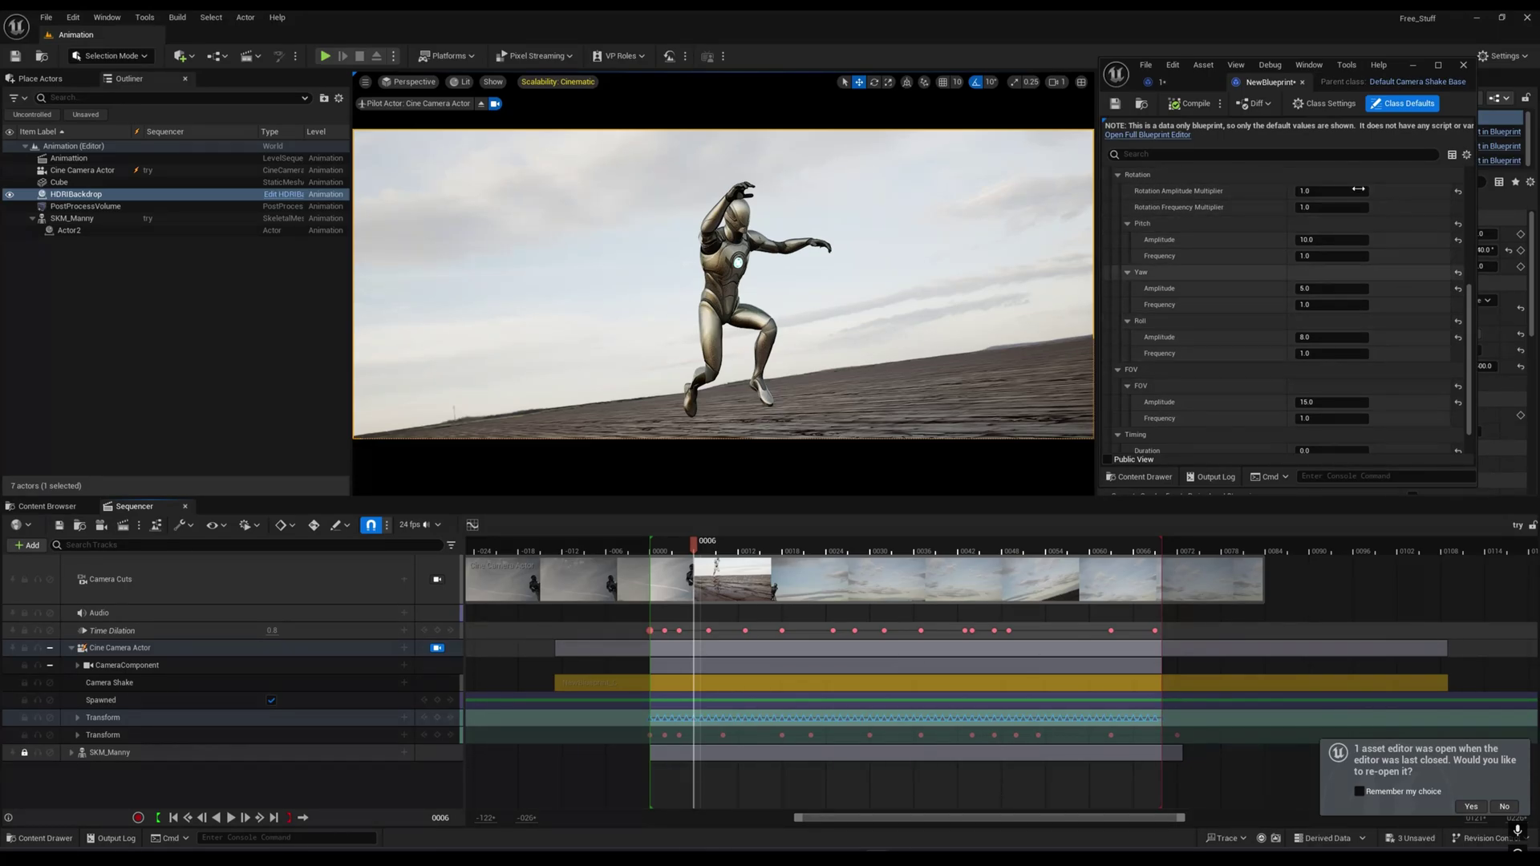
View the camera shake blueprints available for the Camera Shake track and dismiss the list without adding one
left_click(233, 683)
left_click(403, 685)
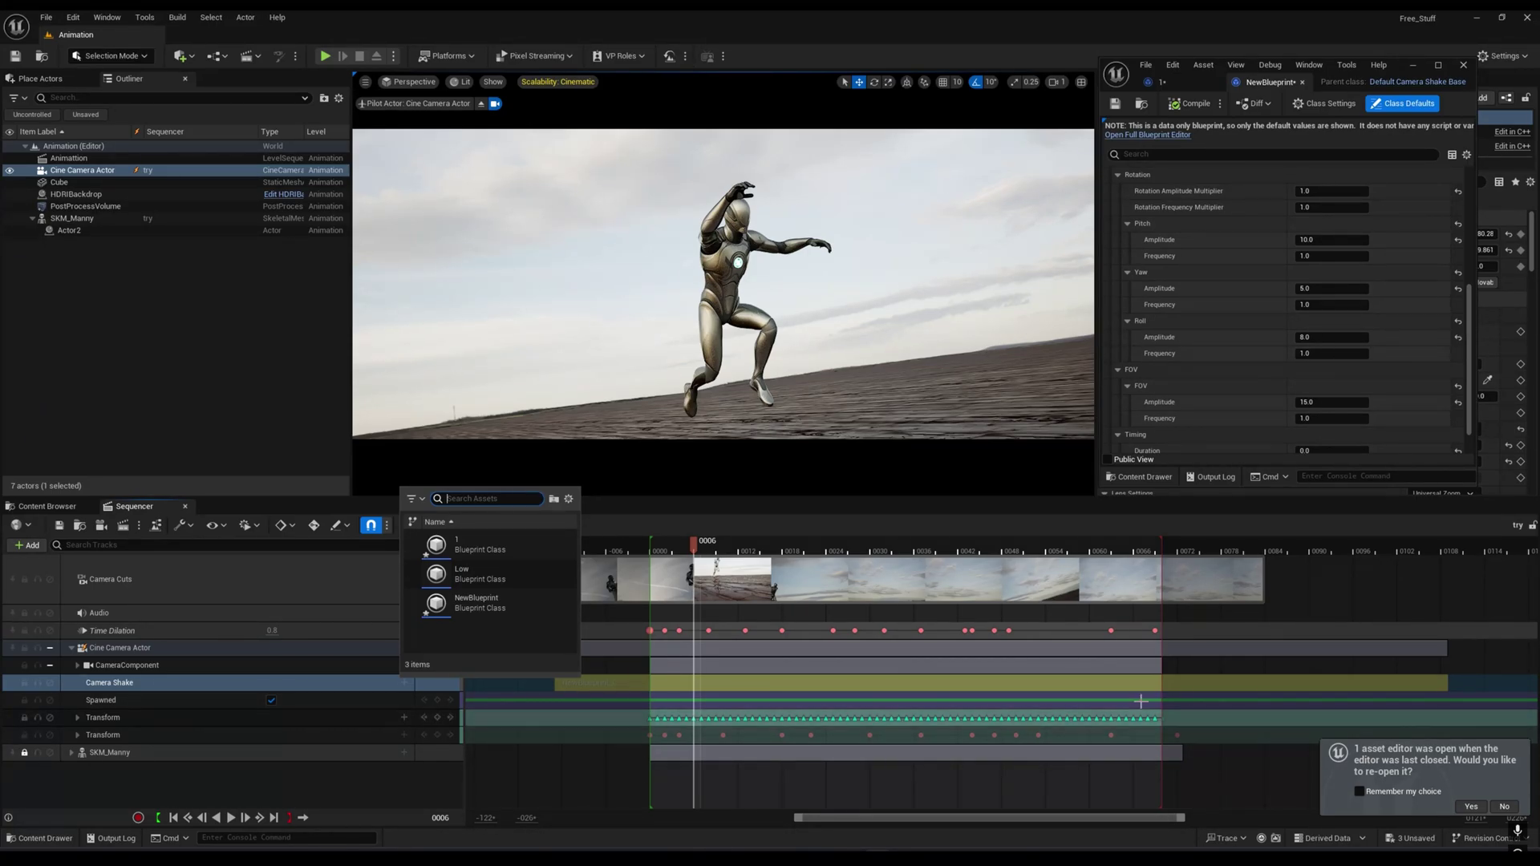
left_click(612, 432)
Add an extra transform layer to the Cine Camera Actor's lower Transform track and key it at frame 7
left_click_drag(694, 550, 704, 551)
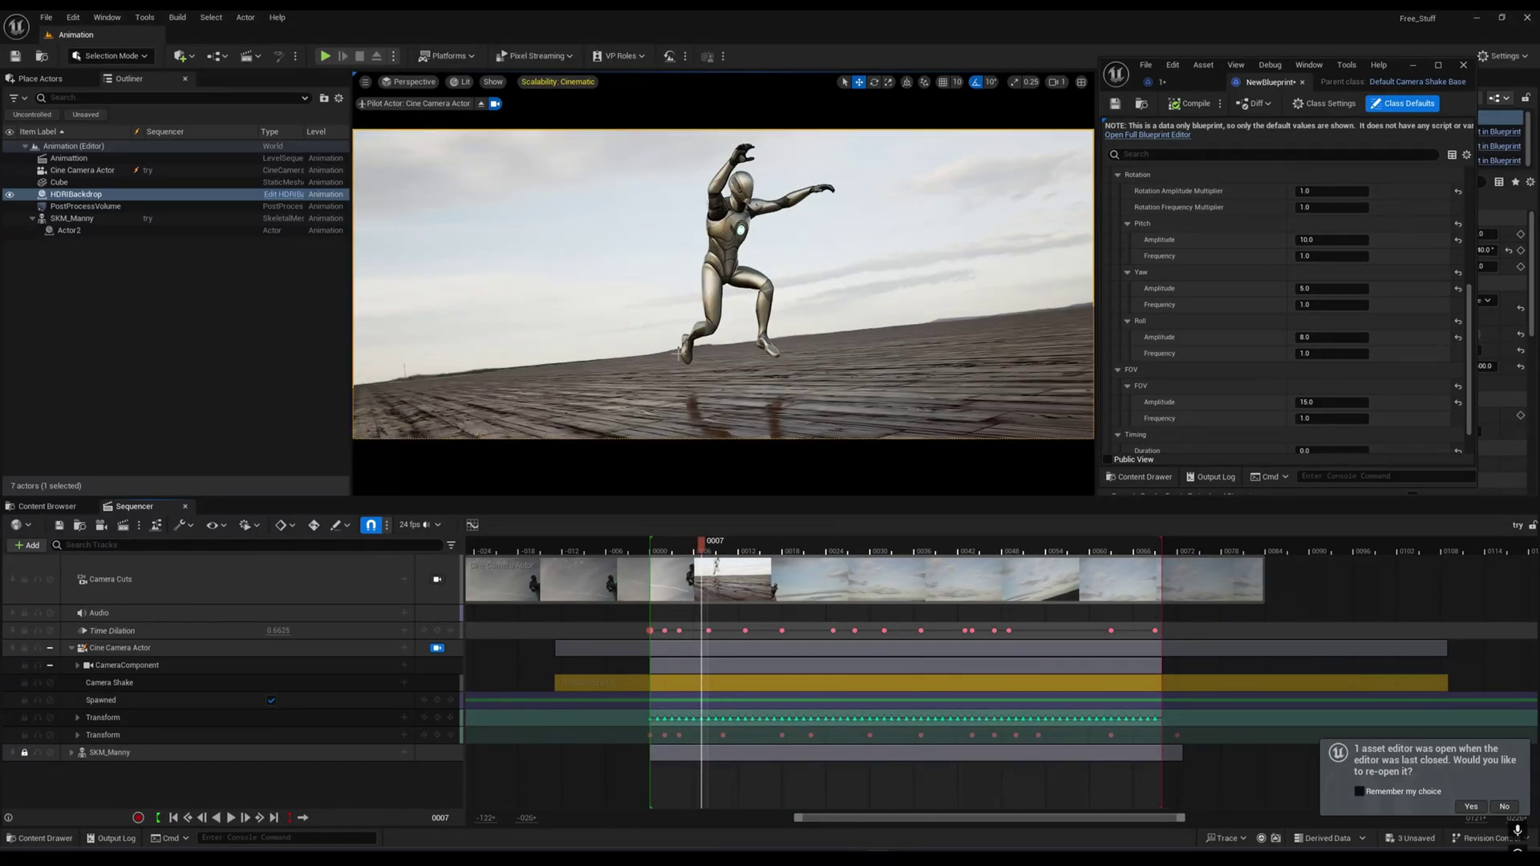
left_click(124, 736)
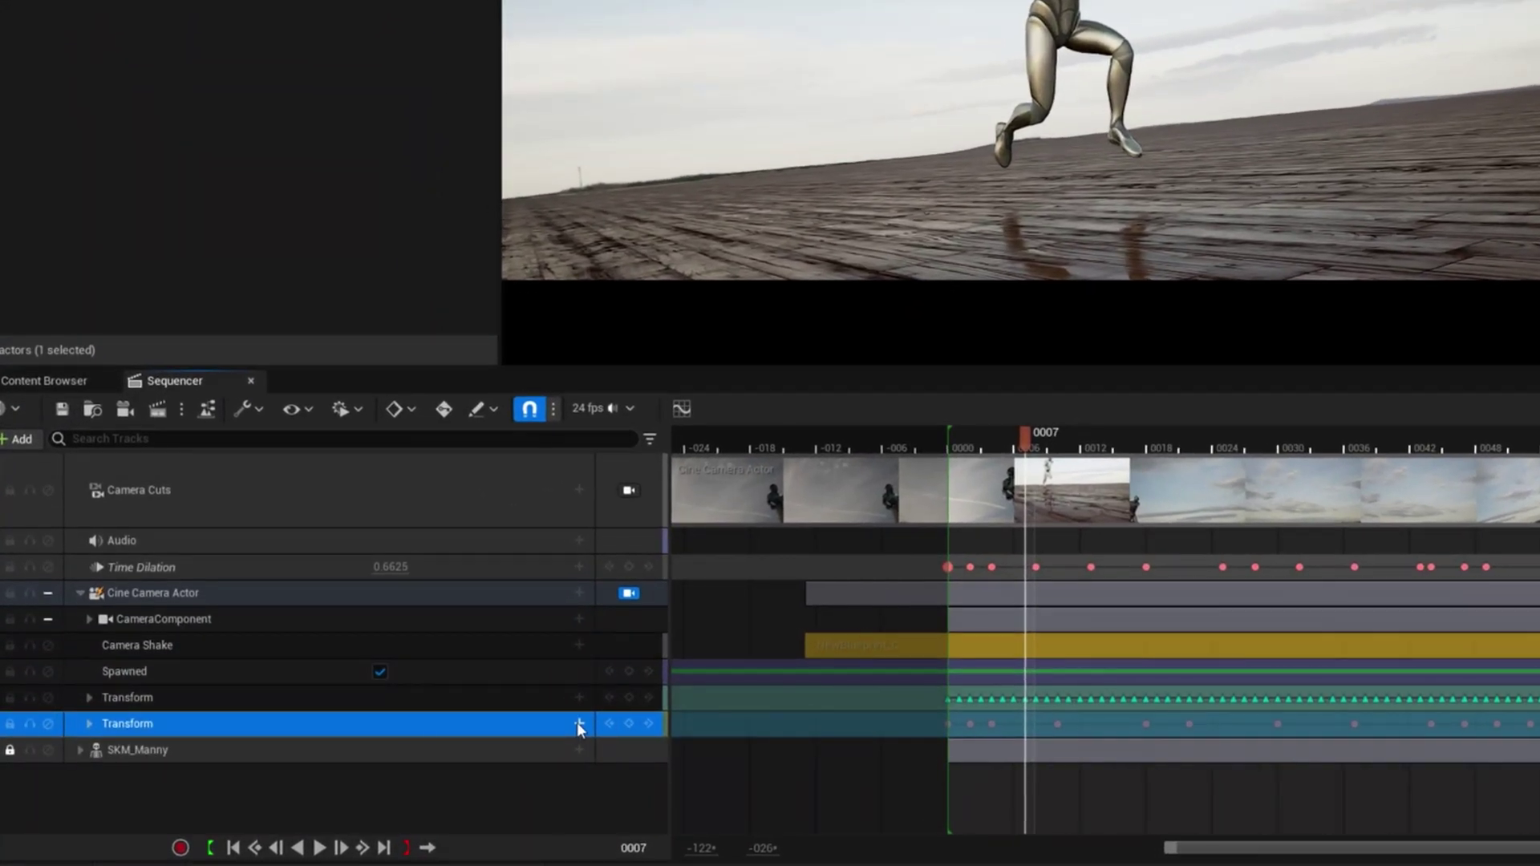
left_click(404, 735)
left_click(640, 766)
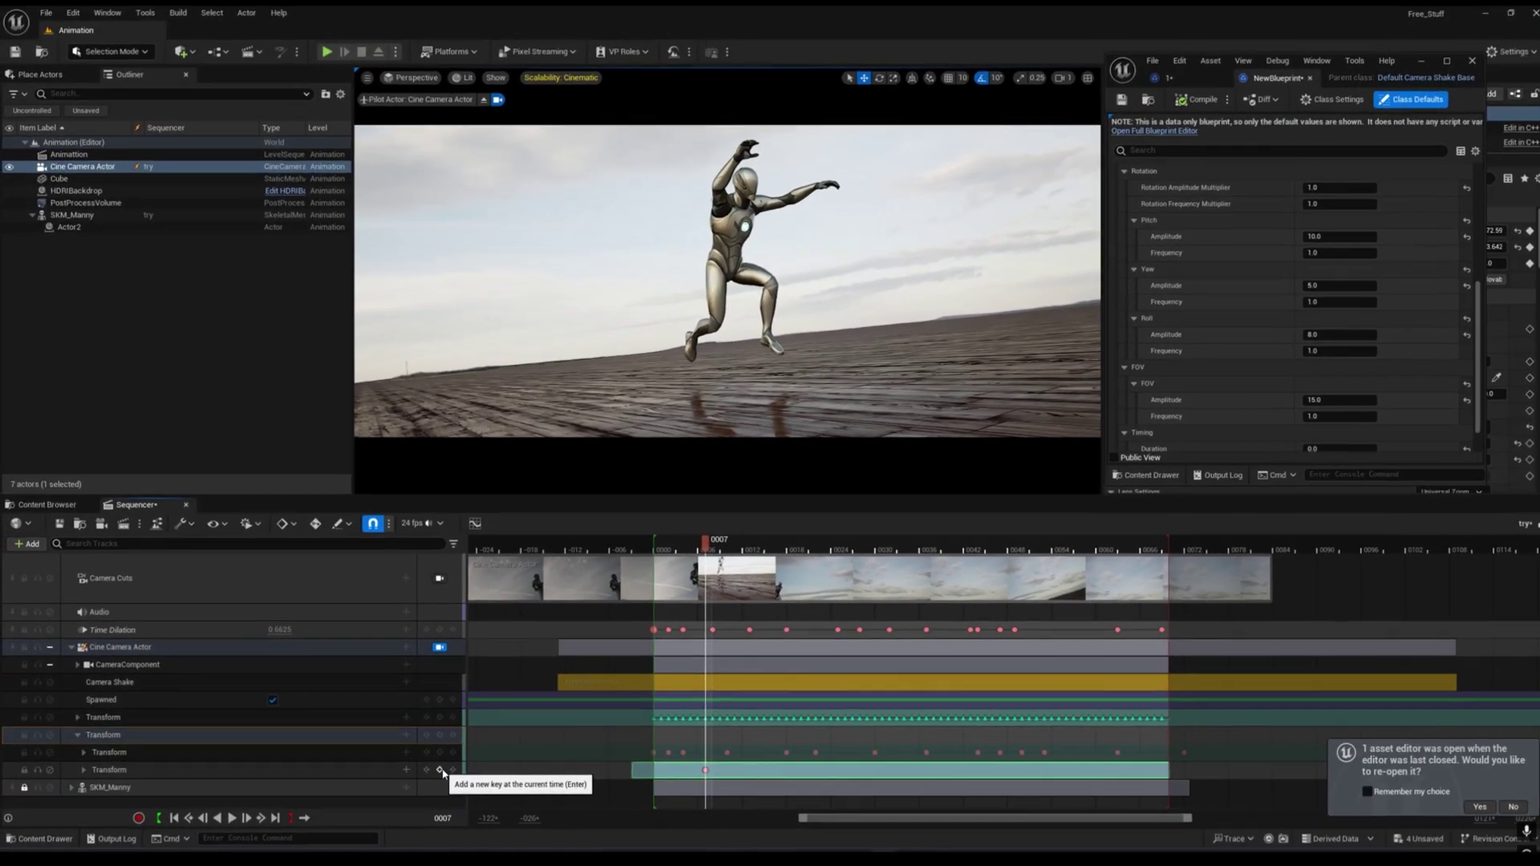
Key the new transform layer at frame 5 and return the playhead to frame 7
left_click(687, 546)
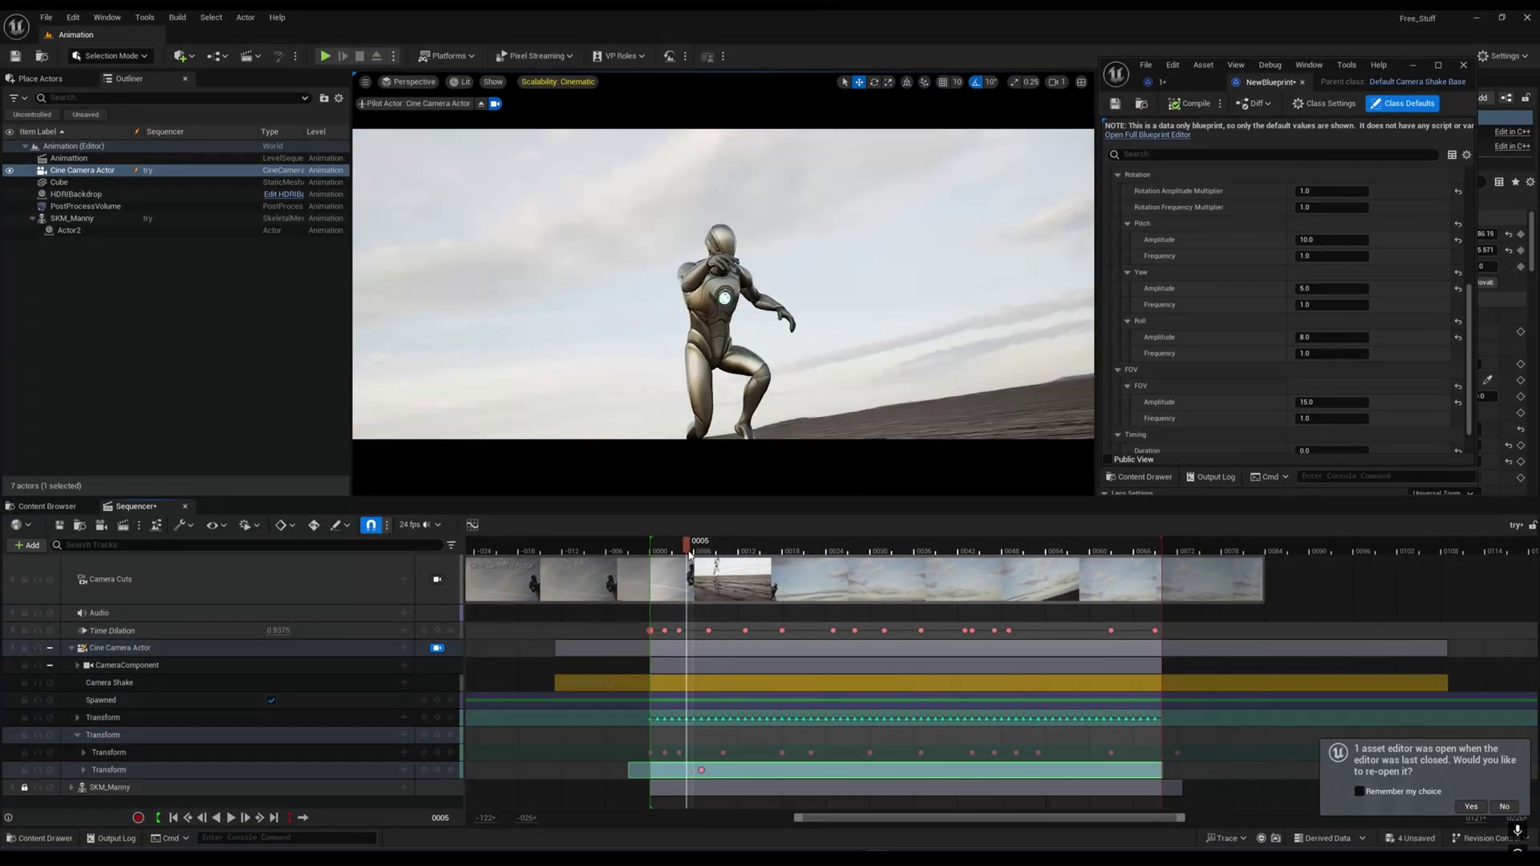
left_click(438, 770)
key("Right")
key("Right")
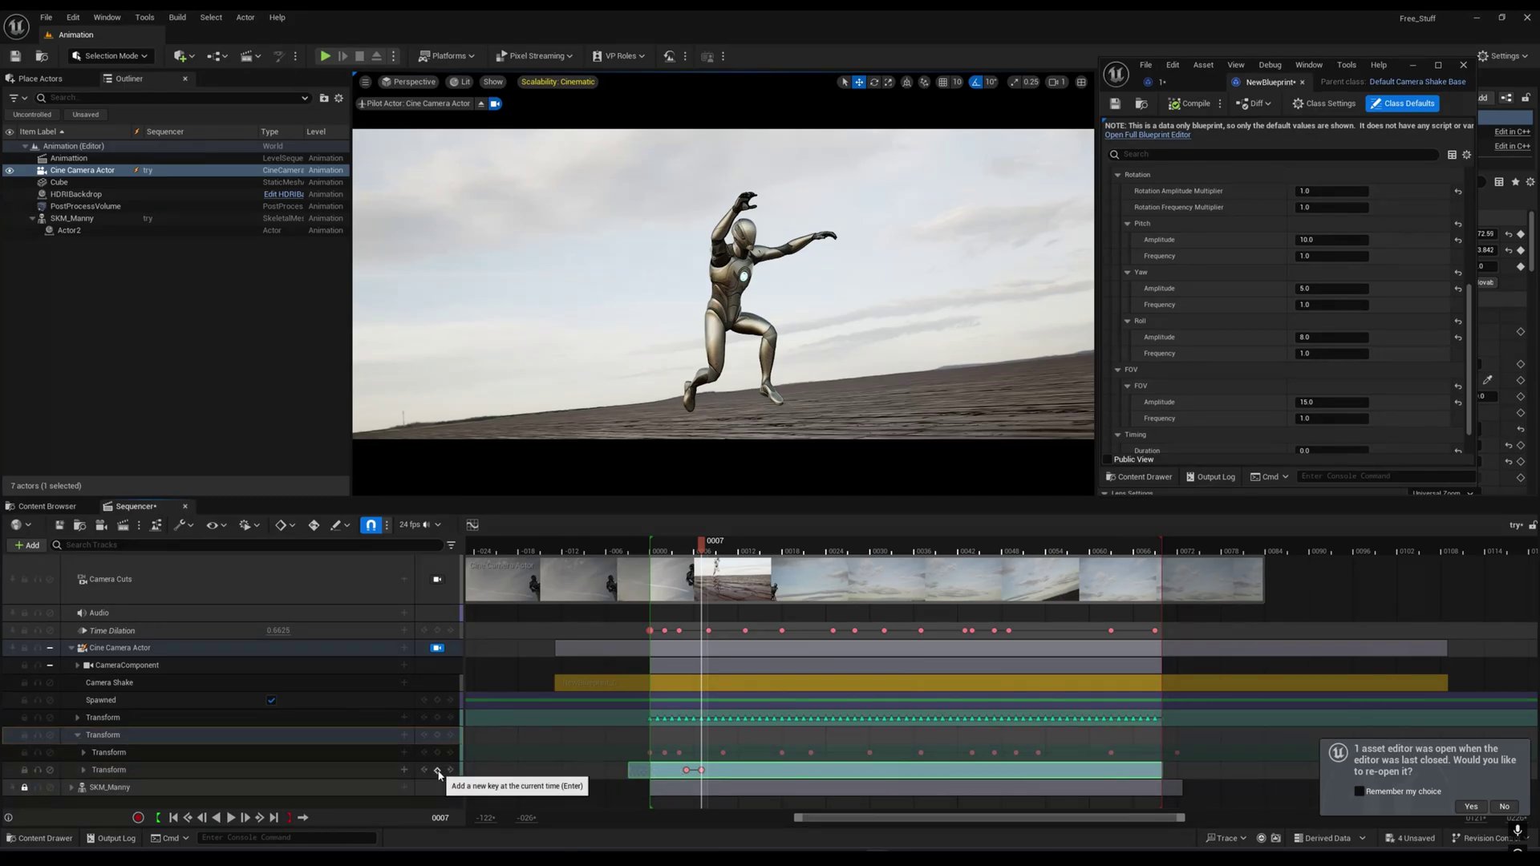
mouse_move(702, 551)
left_mouse_down()
mouse_move(685, 551)
mouse_move(702, 554)
left_mouse_up()
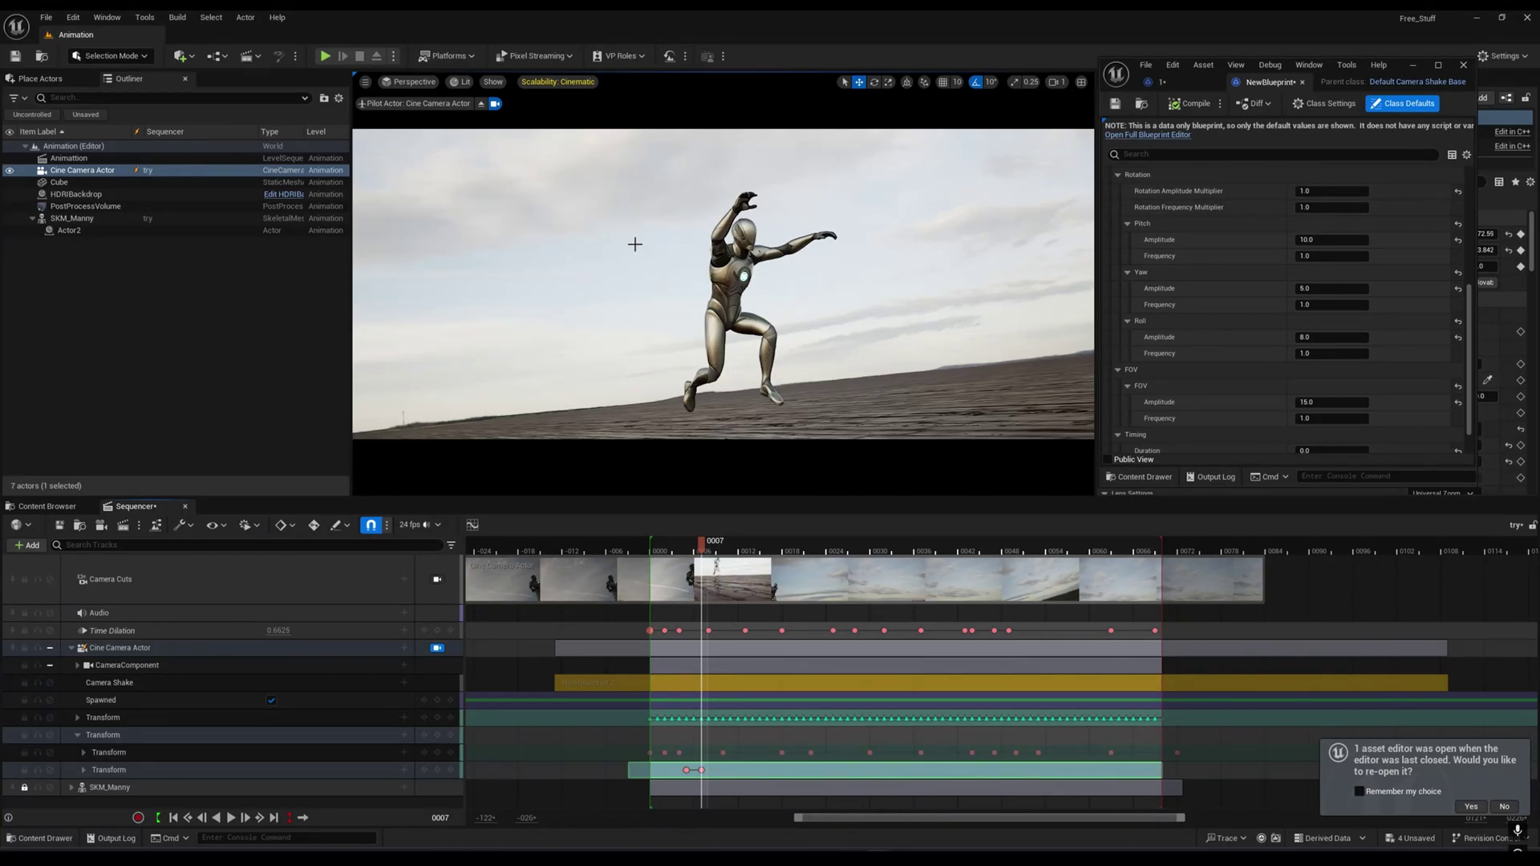
Reframe the camera on the character at frames 21 and 26, keying the new transform layer at both, and scrub to frame 30
left_click(803, 552)
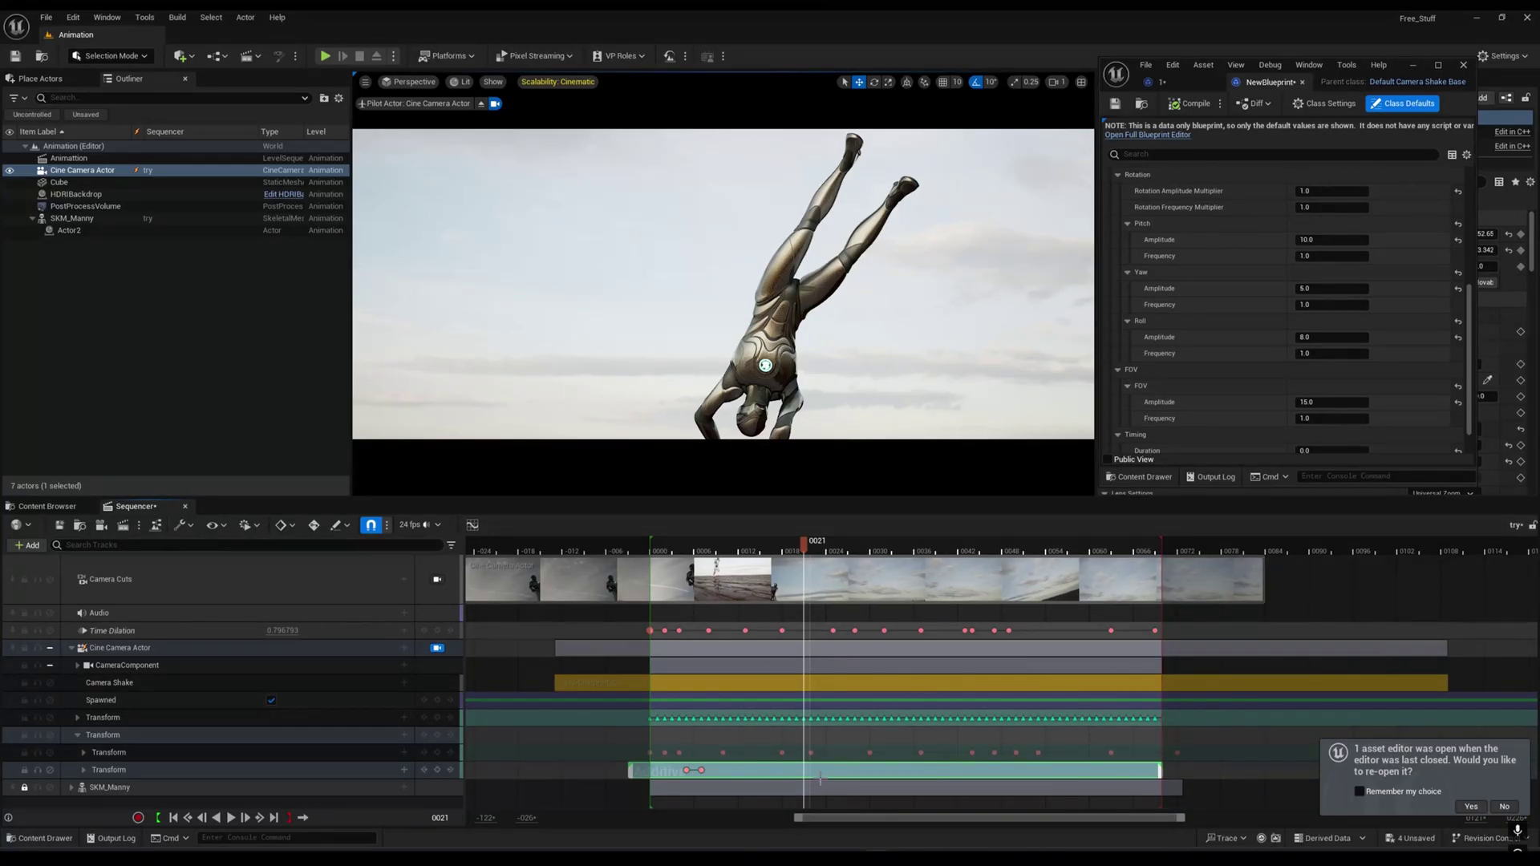
left_click(437, 770)
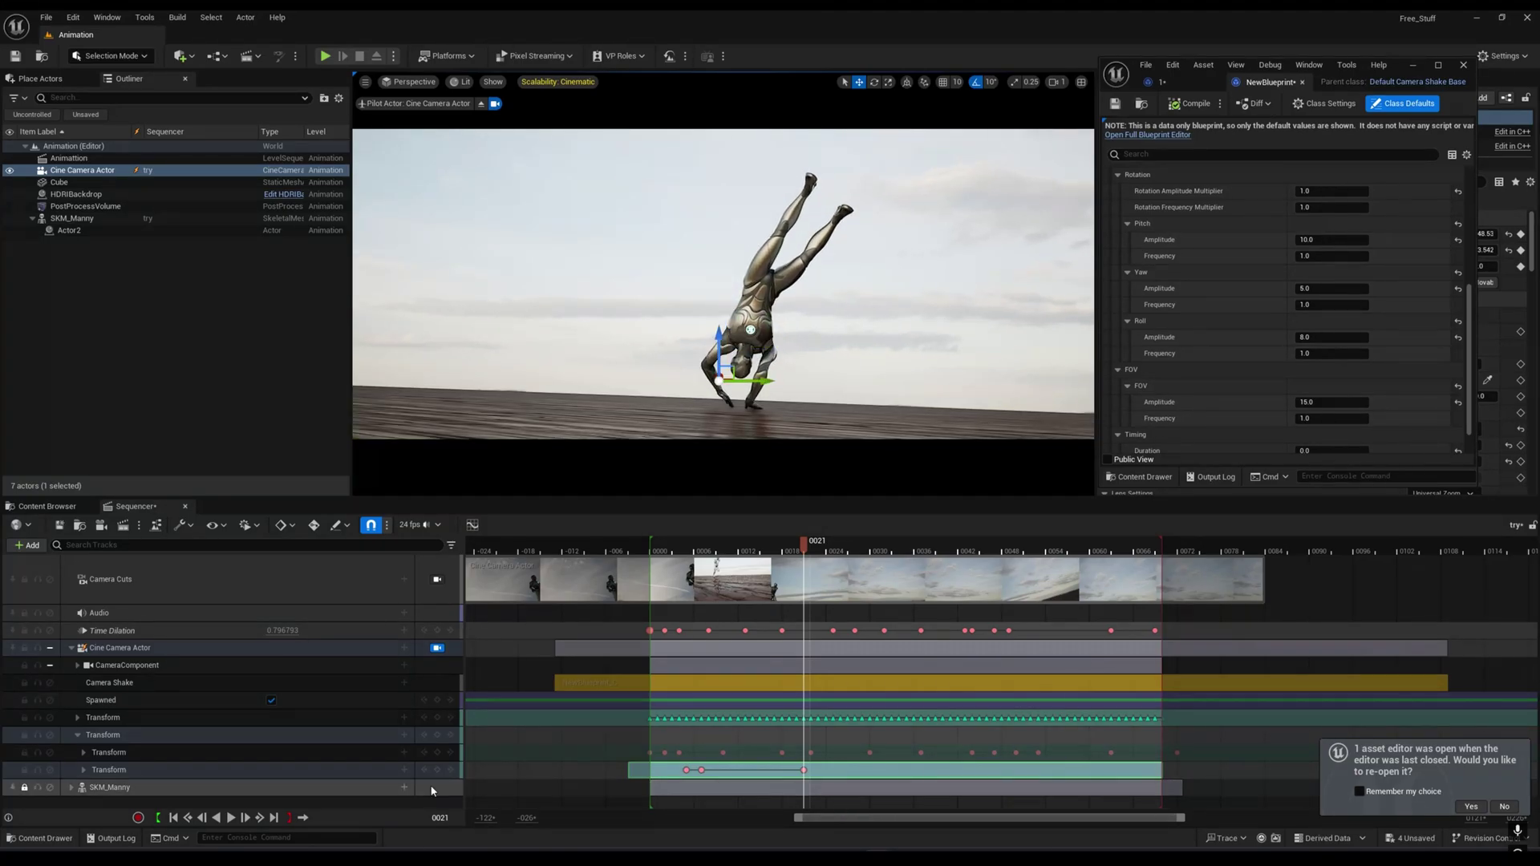
left_click_drag(804, 546, 840, 561)
right_click_drag(742, 490, 724, 629)
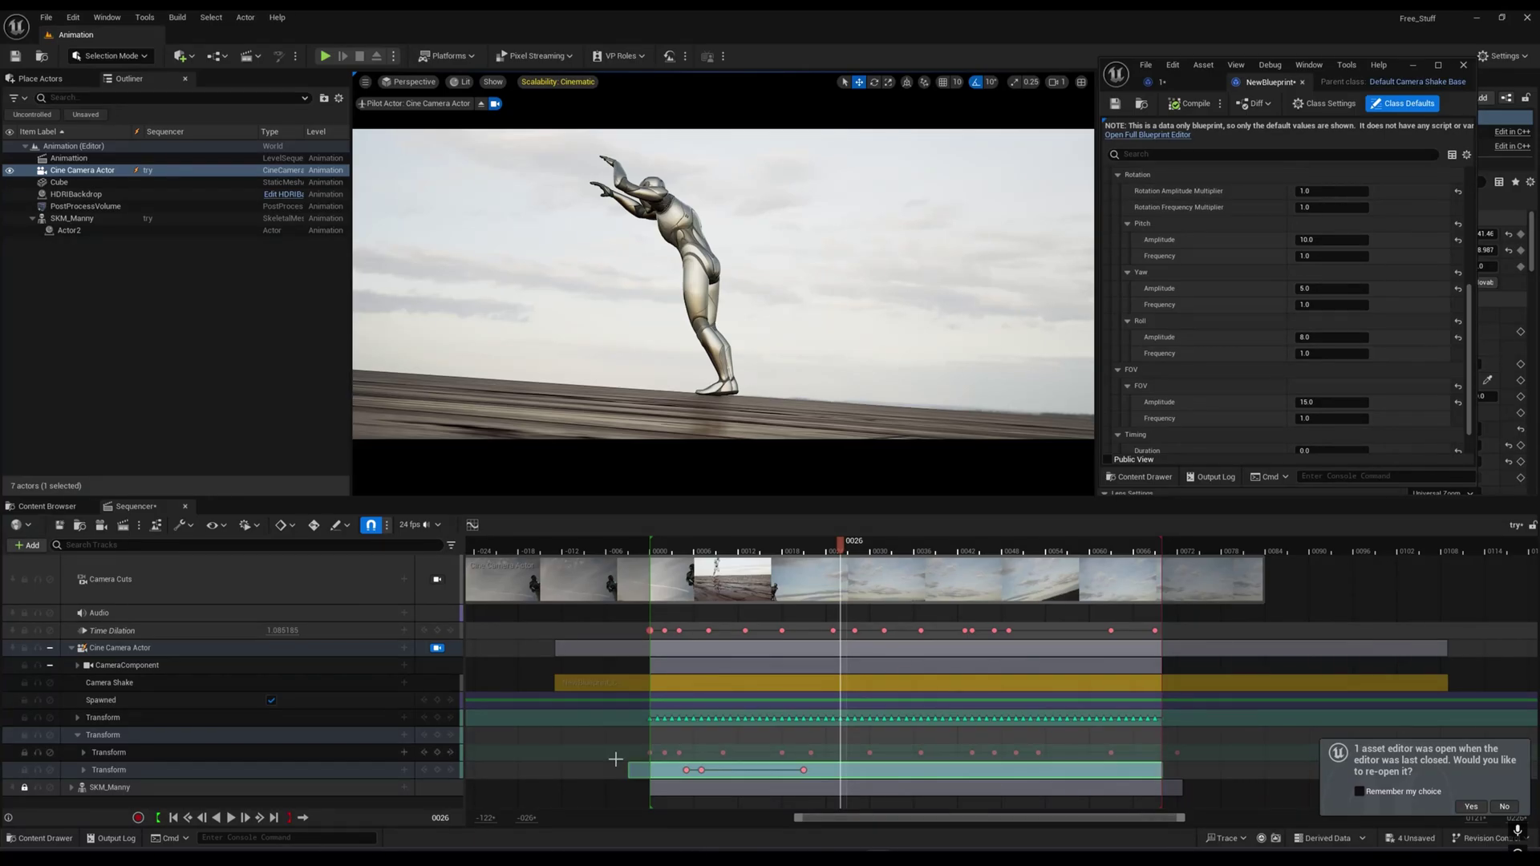
key("s")
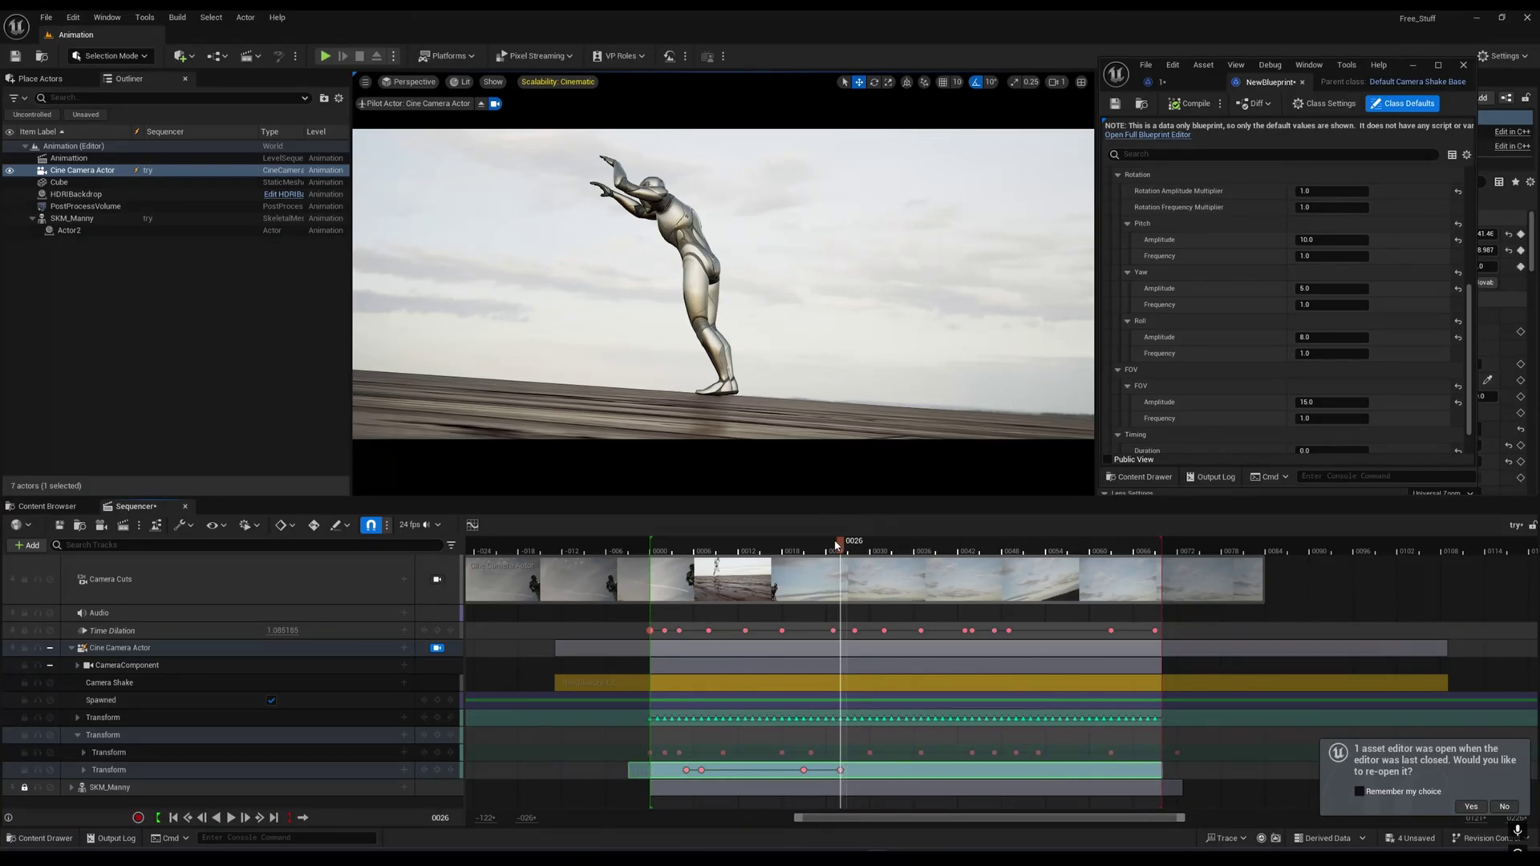
left_click_drag(842, 547, 877, 554)
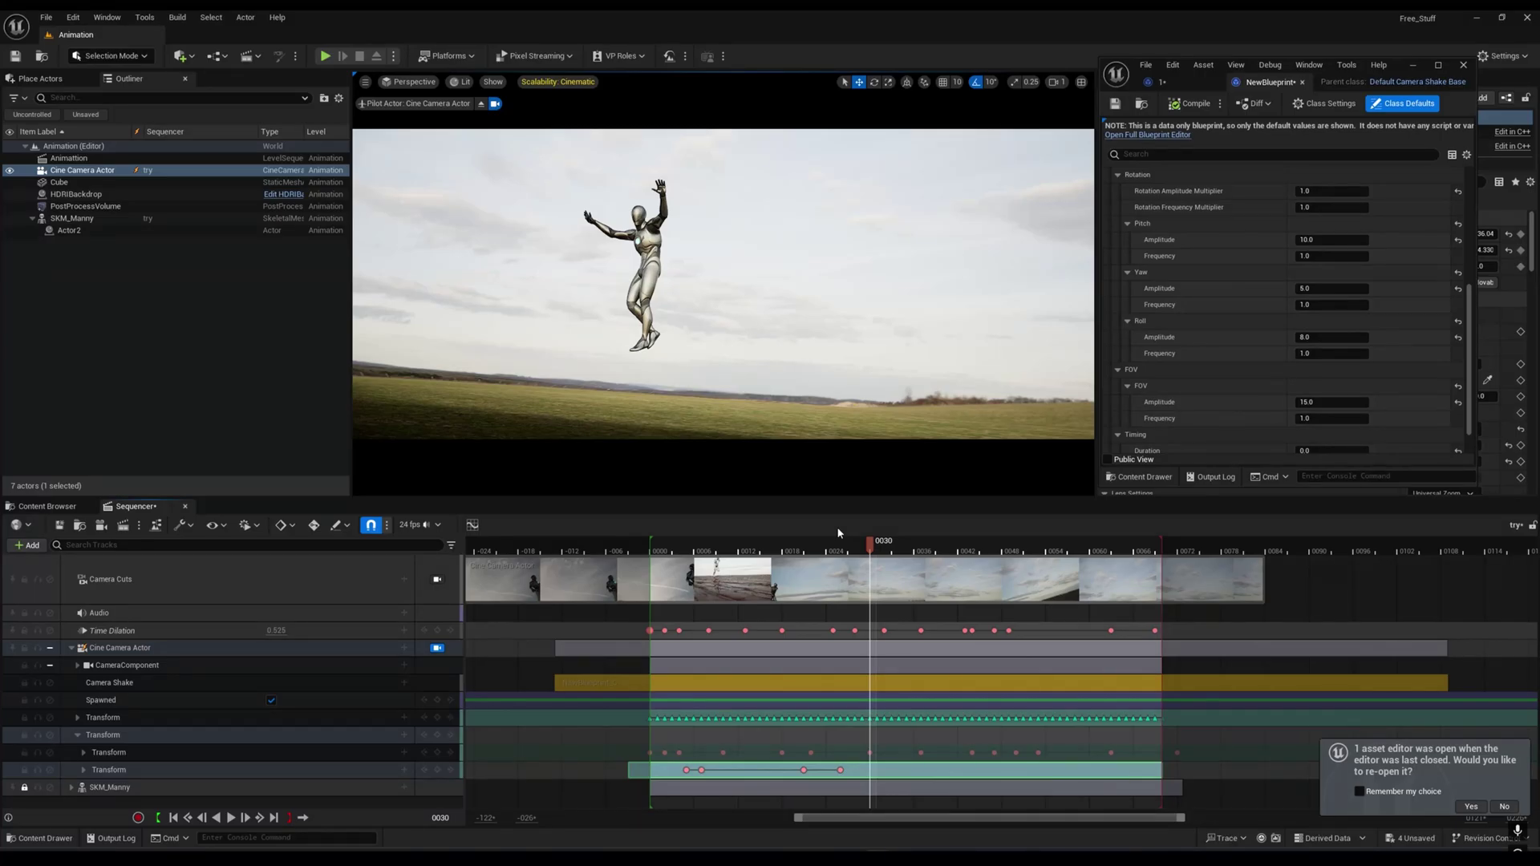
Review the Bake Transform settings for the Cine Camera Actor, with Baking Key Settings at Keys Only, and close the dialog
left_click(181, 526)
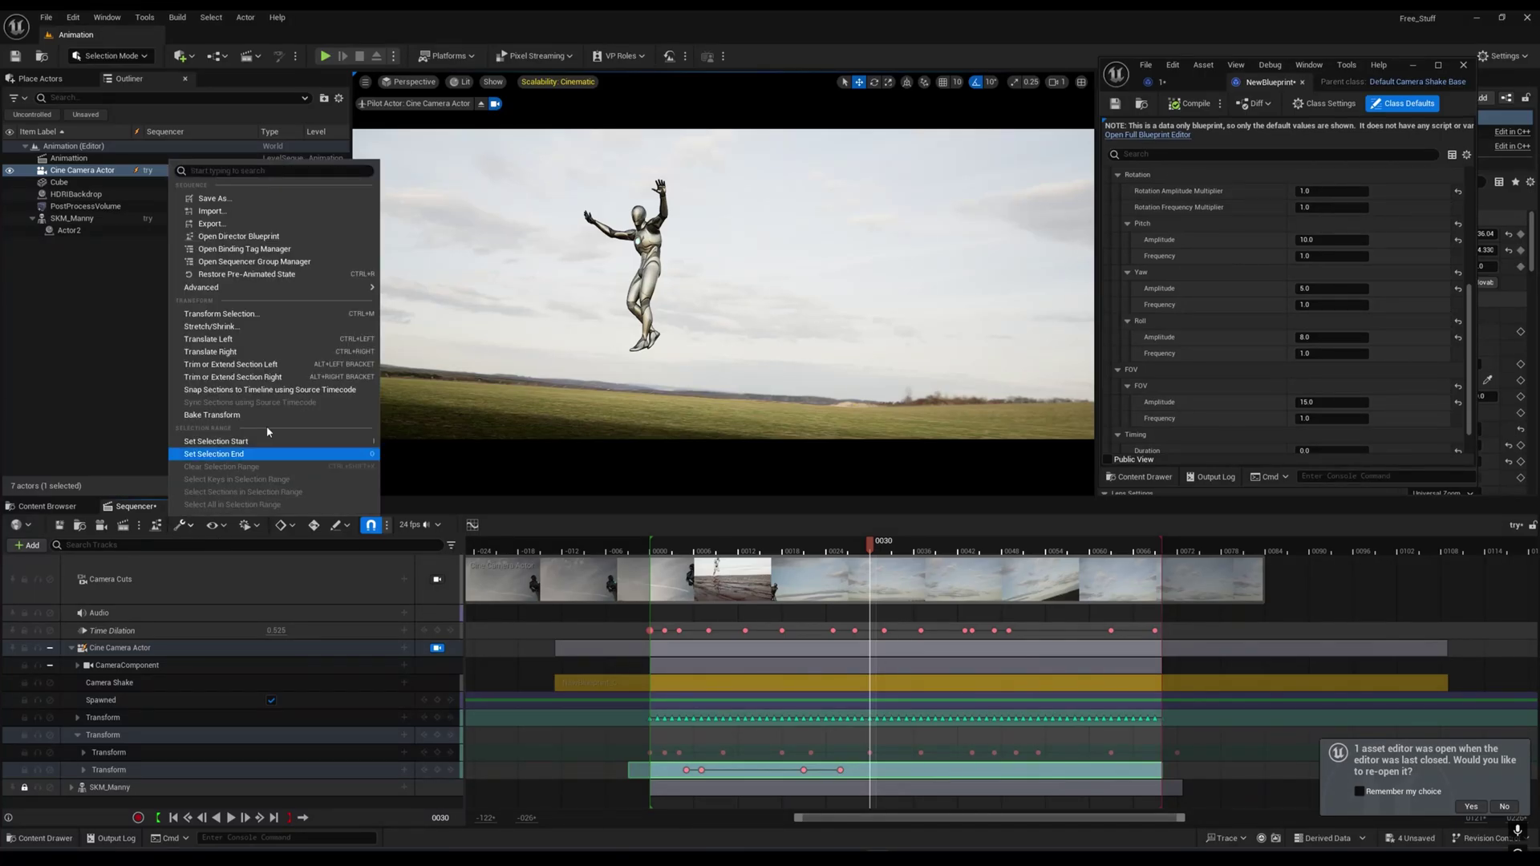
left_click(252, 417)
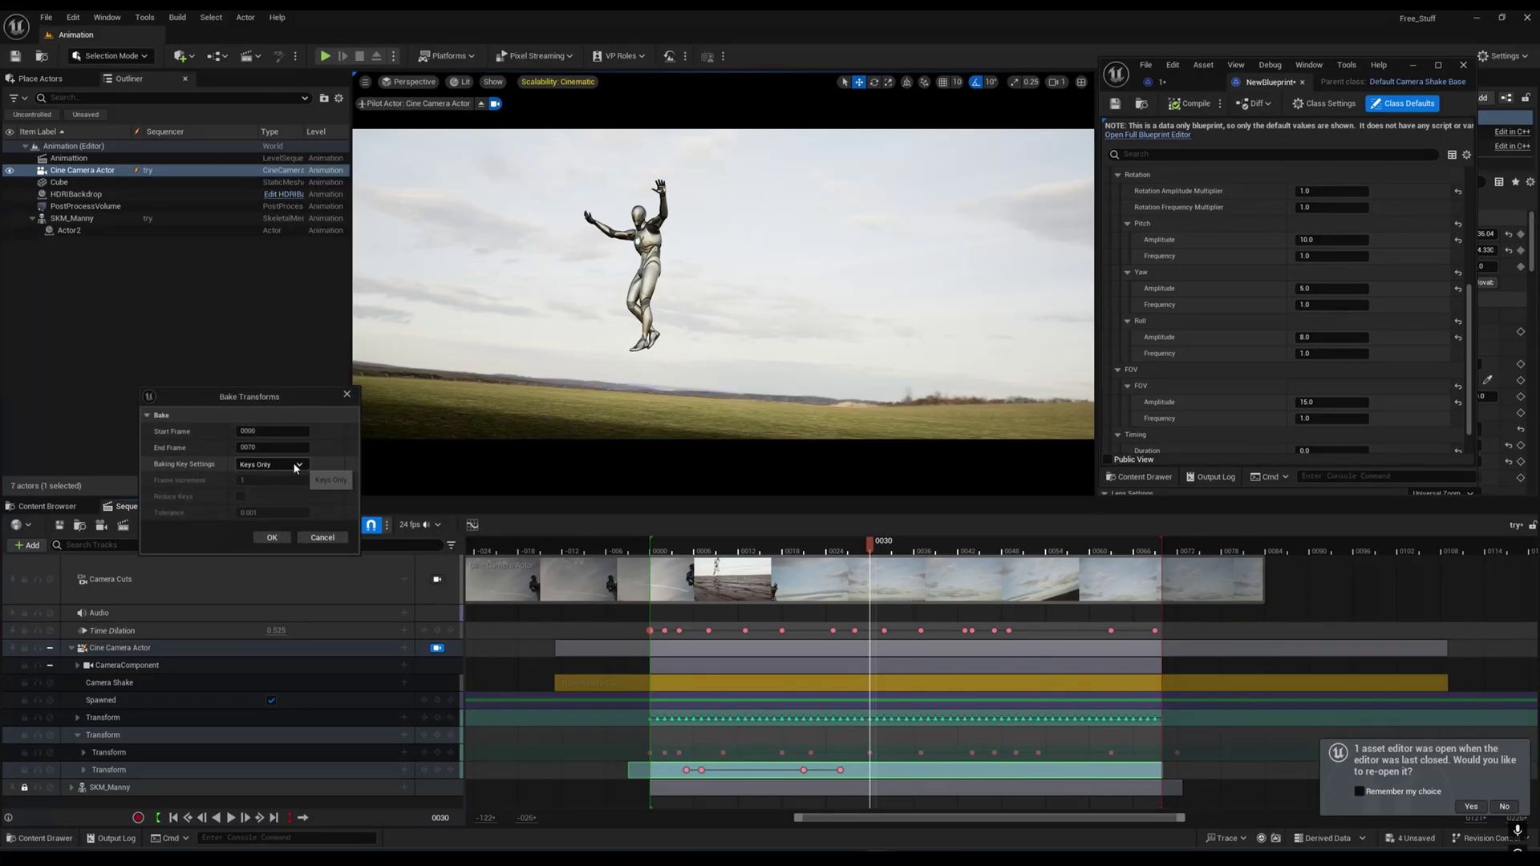
left_click(263, 543)
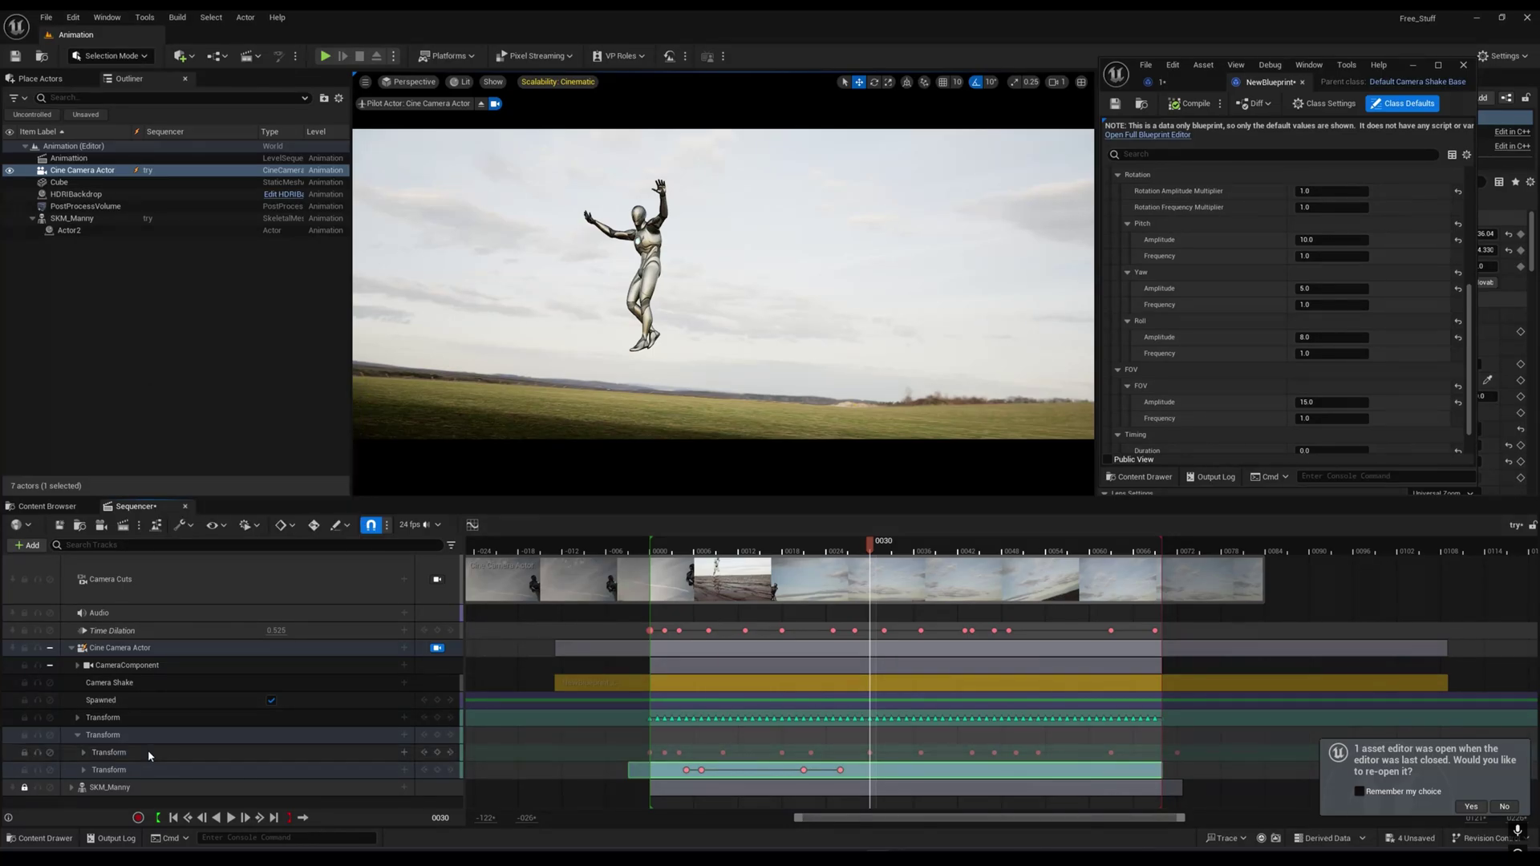
Select the original transform layer above the new one and scrub the sequence to frame 40
left_click(151, 770)
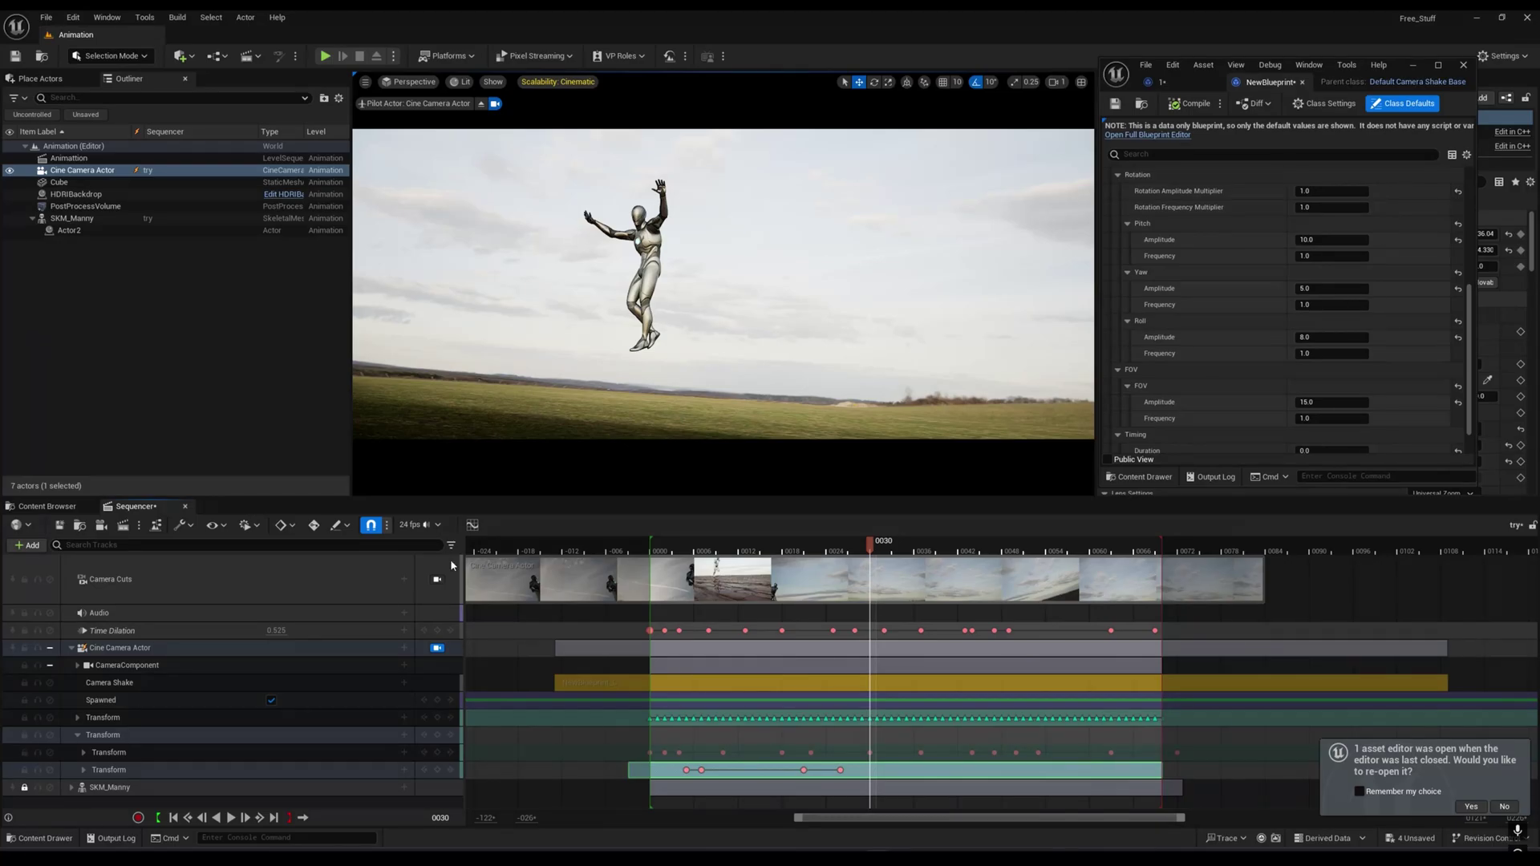
left_click(400, 758)
left_click_drag(898, 550, 945, 550)
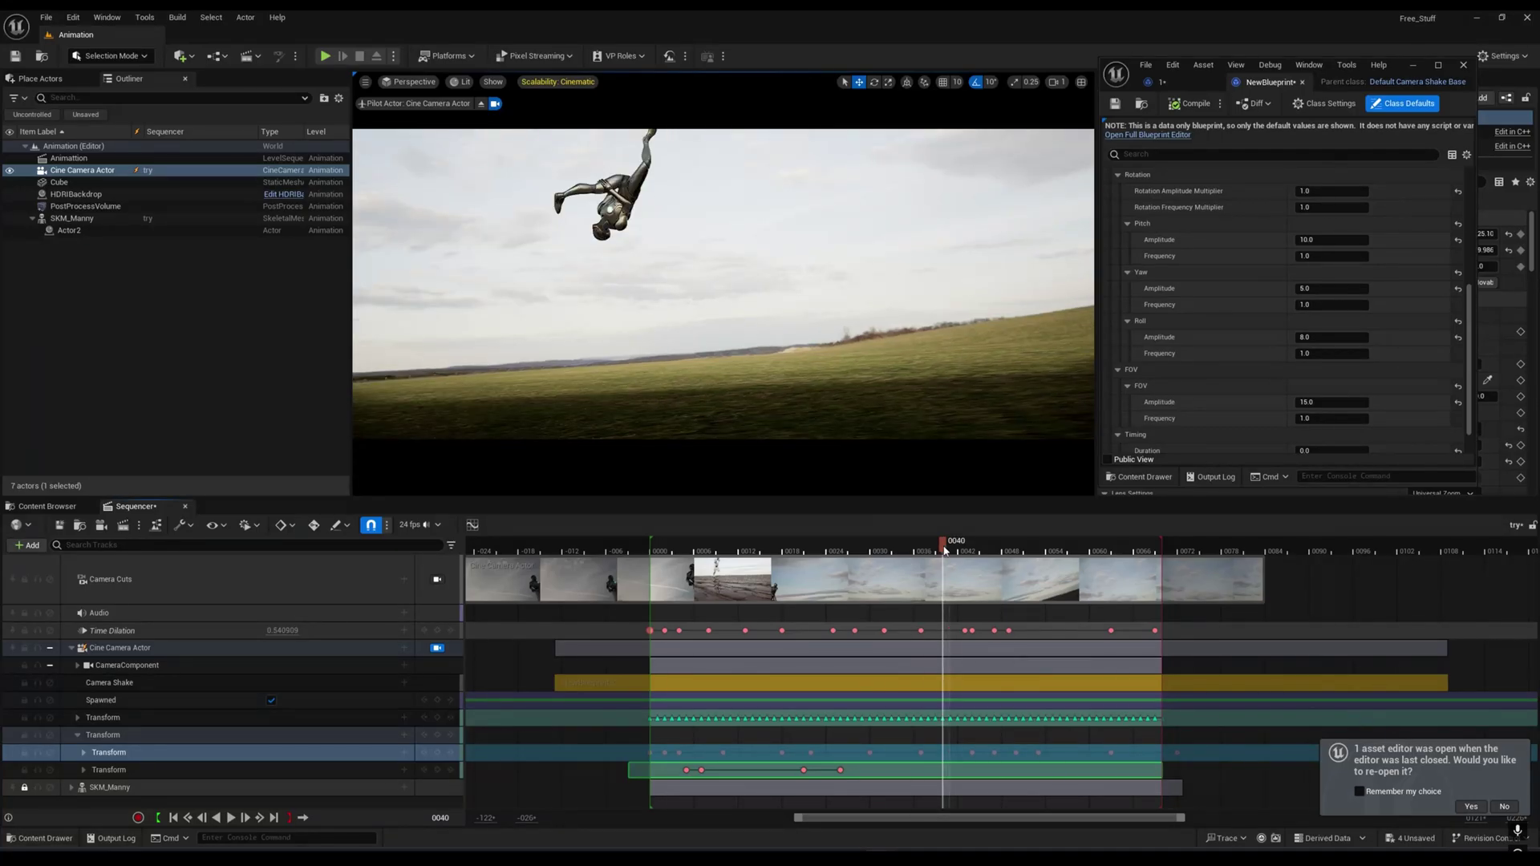